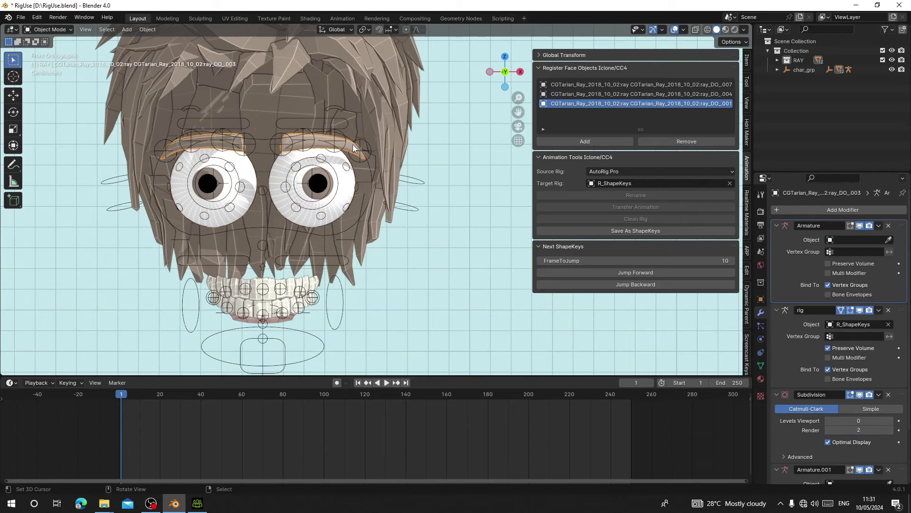
- Register the eyebrow and teeth meshes as face objects
scroll(354, 145, down, 4)
key(g)
key(Escape)
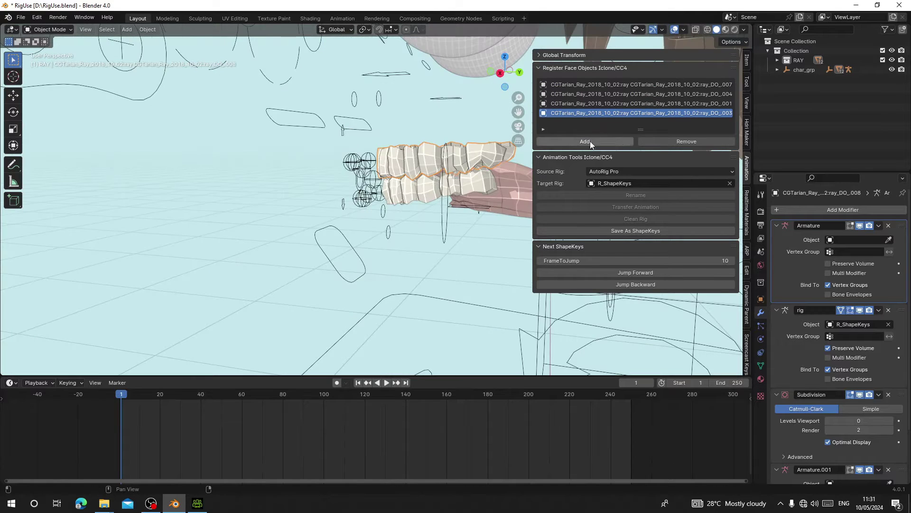
click(591, 141)
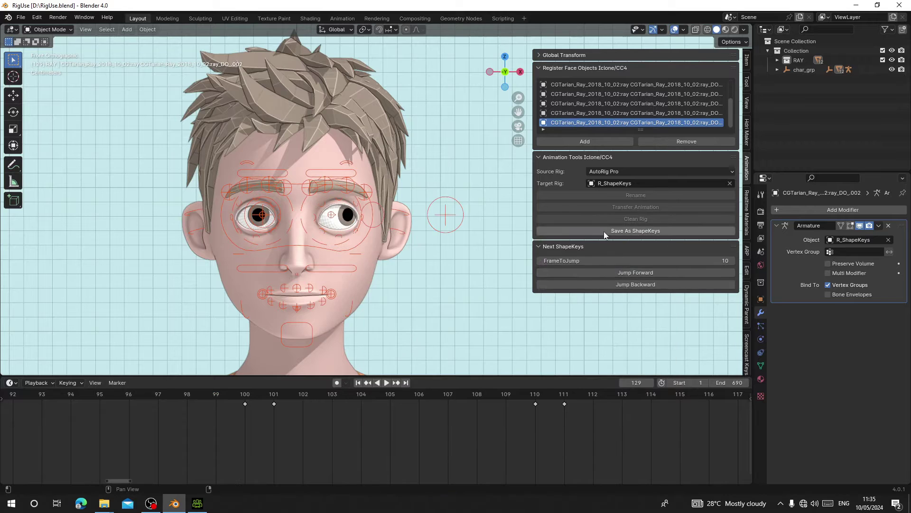
- Save the left eye's look-up pose and a further facial pose of the rig as shape keys
click(604, 232)
click(617, 245)
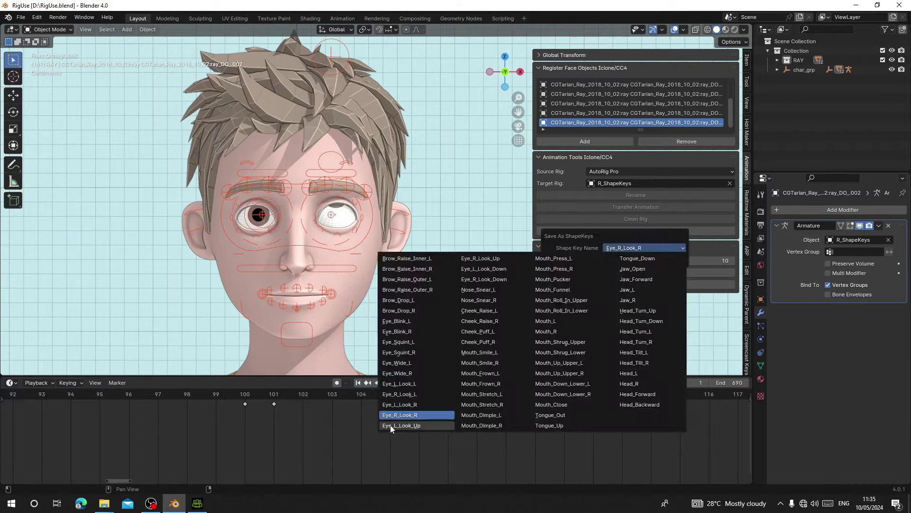
click(471, 287)
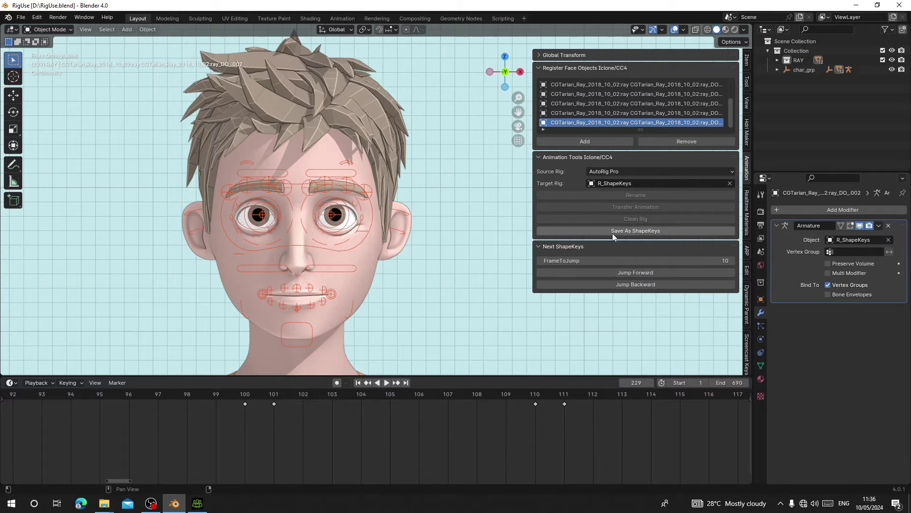
click(612, 231)
click(617, 246)
click(480, 286)
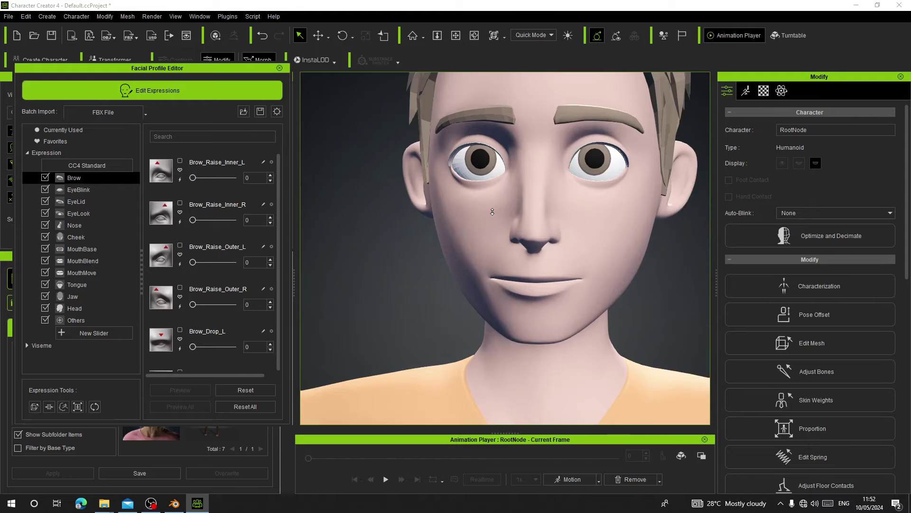
- Switch to Character Creator 4 and show the EyeBlink expressions in the Facial Profile Editor
click(79, 190)
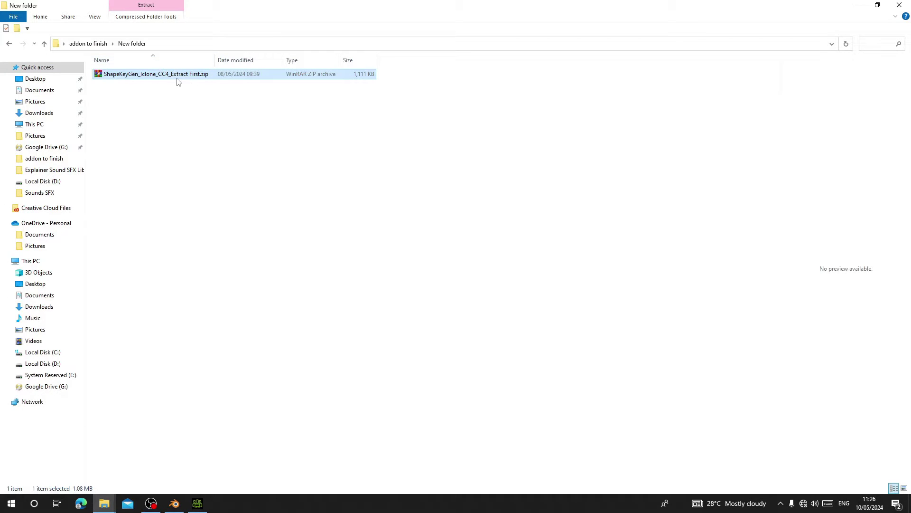
- In File Explorer, extract ShapeKeyGen_Iclone_CC4_Extract First.zip into its own folder and open that folder
right_click(159, 72)
click(185, 164)
double_click(133, 75)
drag(155, 152, 142, 111)
click(138, 95)
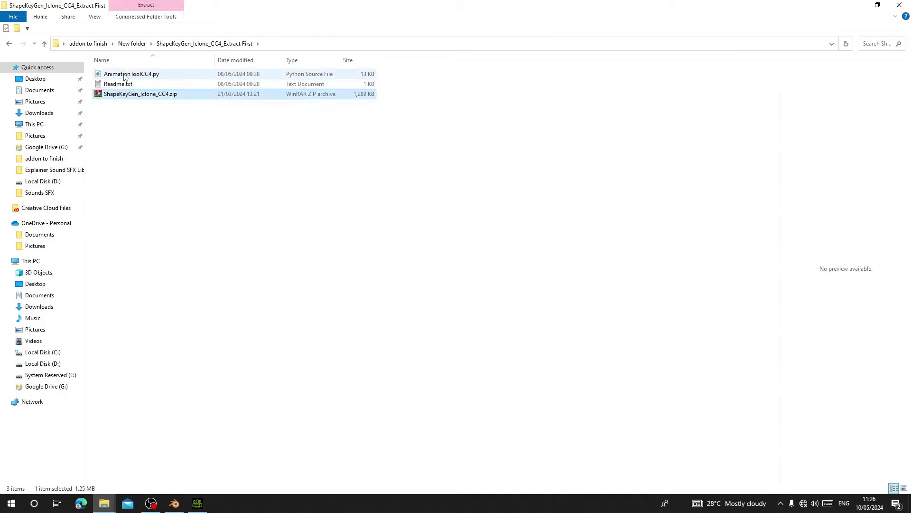
- Check the extracted AnimationToolCC4.py and Readme.txt files and copy the folder's address as text
click(125, 76)
click(122, 84)
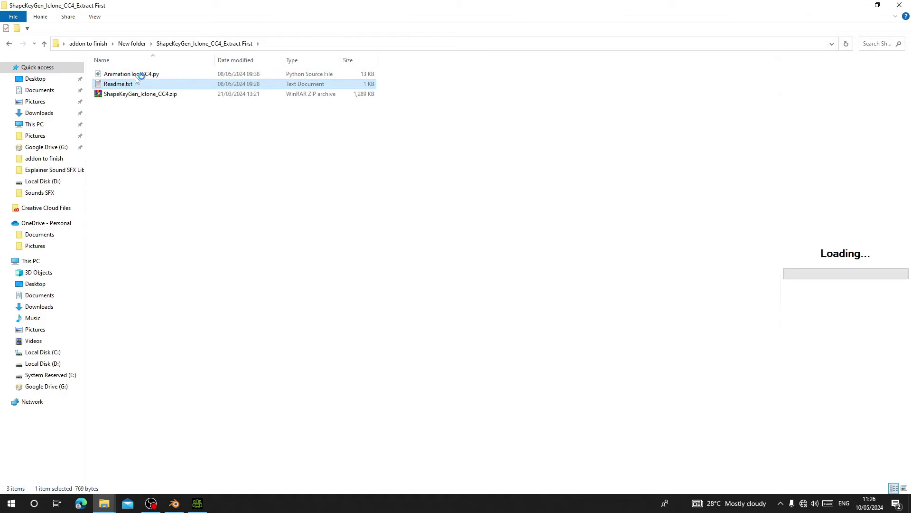
click(142, 100)
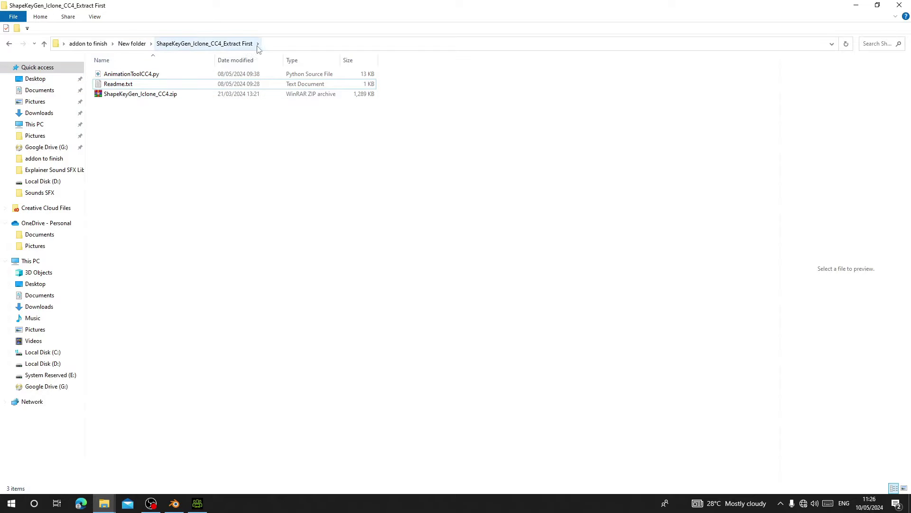
right_click(275, 49)
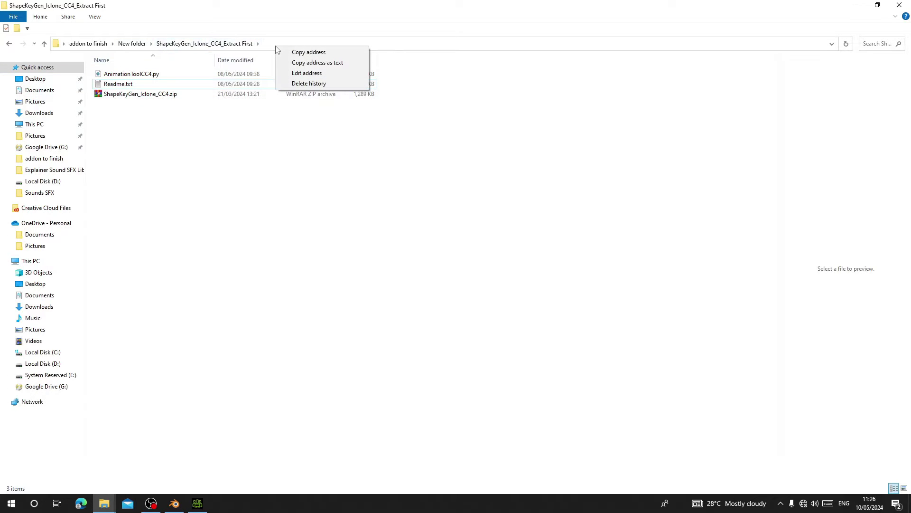
click(317, 63)
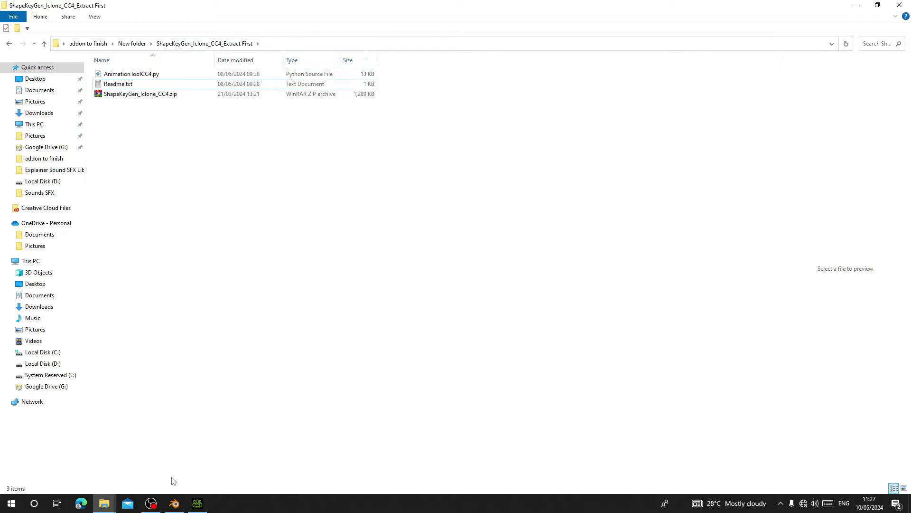
- Switch to Blender, search the add-on preferences for "SHAPE" and disable the ShapeKeyGen add-on
click(175, 504)
scroll(365, 210, down, 3)
scroll(364, 210, up, 3)
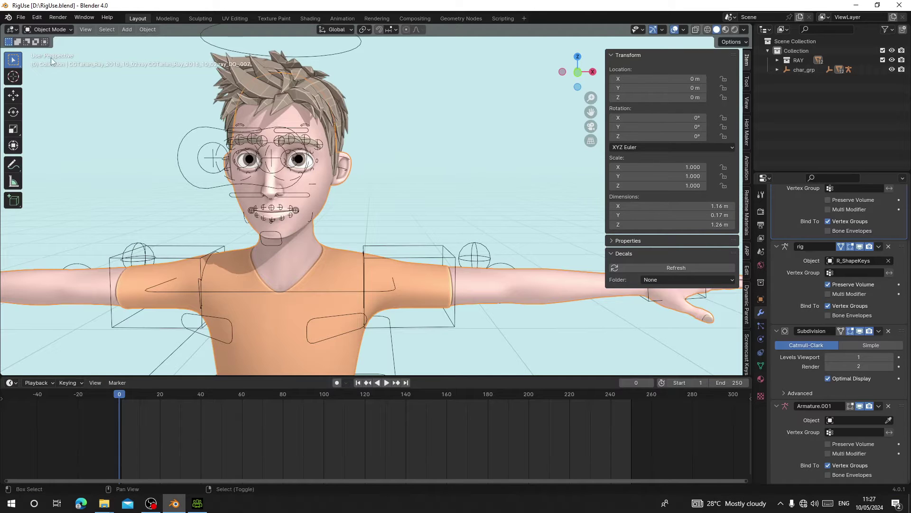
click(41, 19)
click(61, 144)
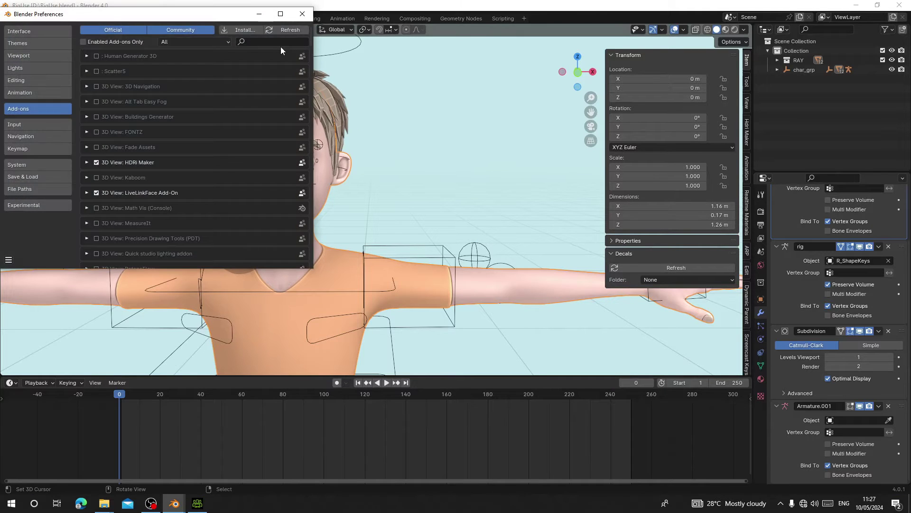
click(255, 42)
text(SHAPE)
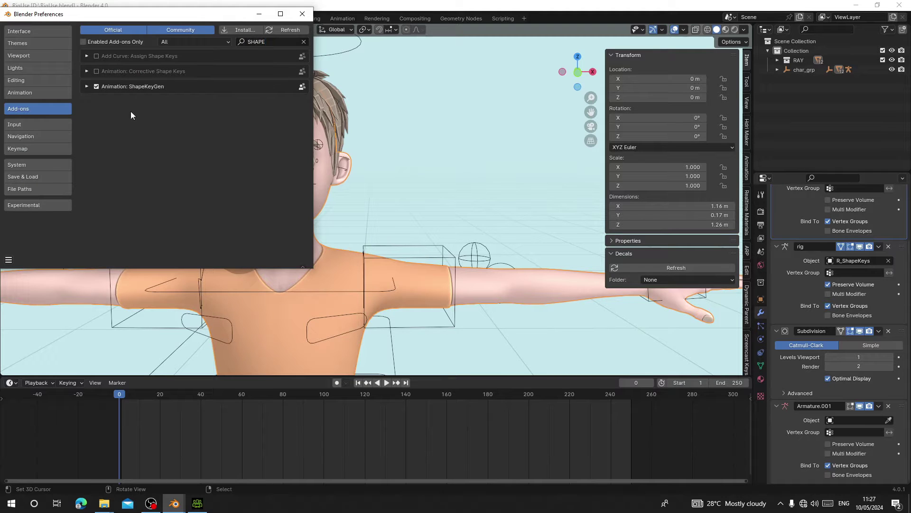
click(96, 87)
- Install the add-on ShapeKeyGen_Iclone_CC4.zip from the copied folder path
click(242, 30)
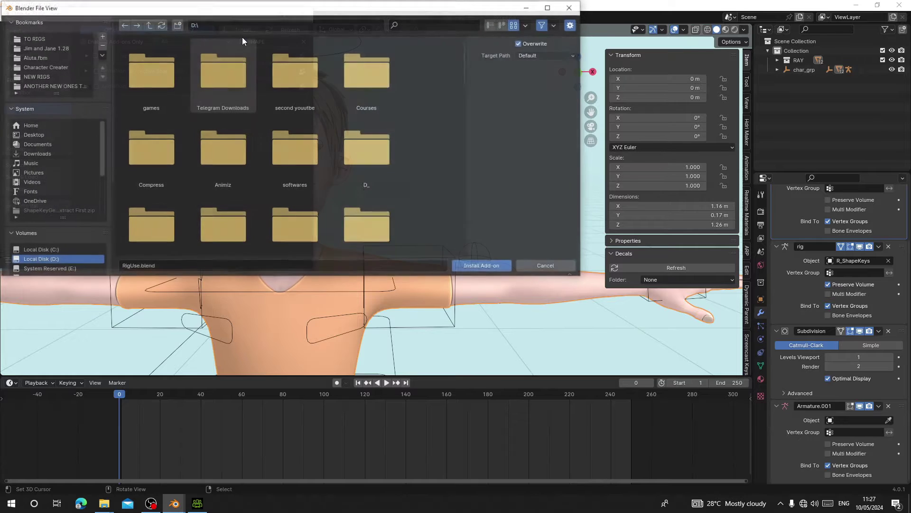
click(252, 26)
key(ctrl+v)
key(Return)
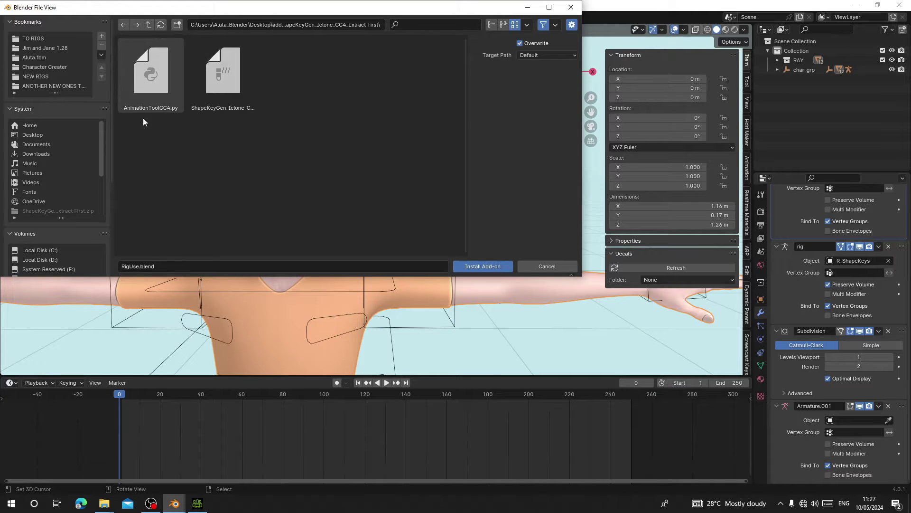
click(229, 89)
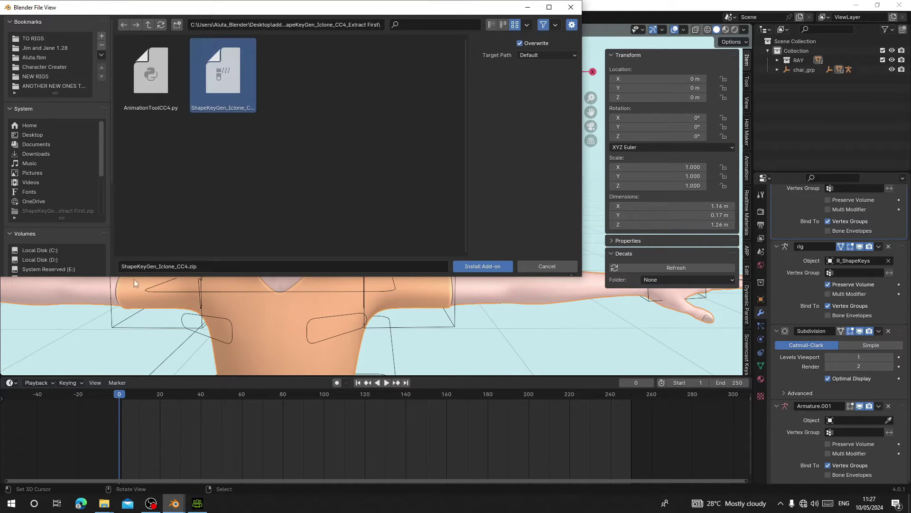
double_click(218, 84)
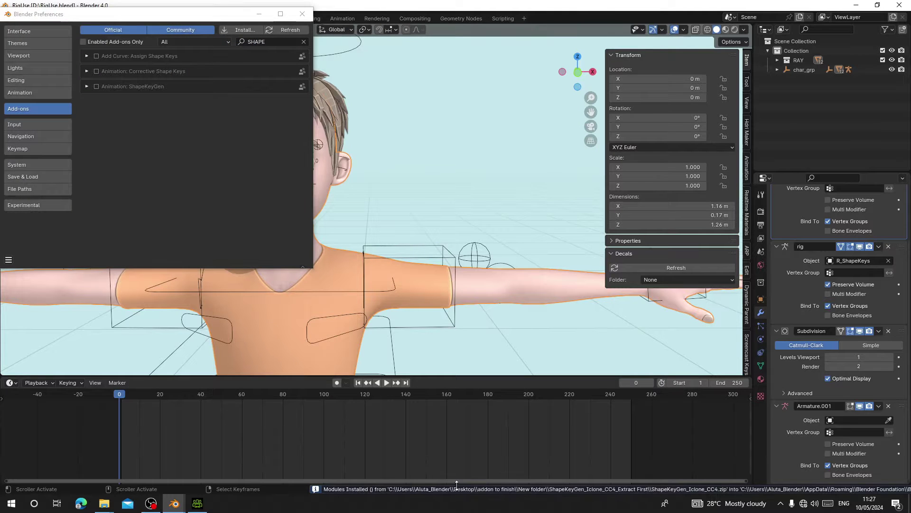
- Install the AnimationToolCC4.py add-on and enable ShapeKeyGenForIclone8
click(245, 30)
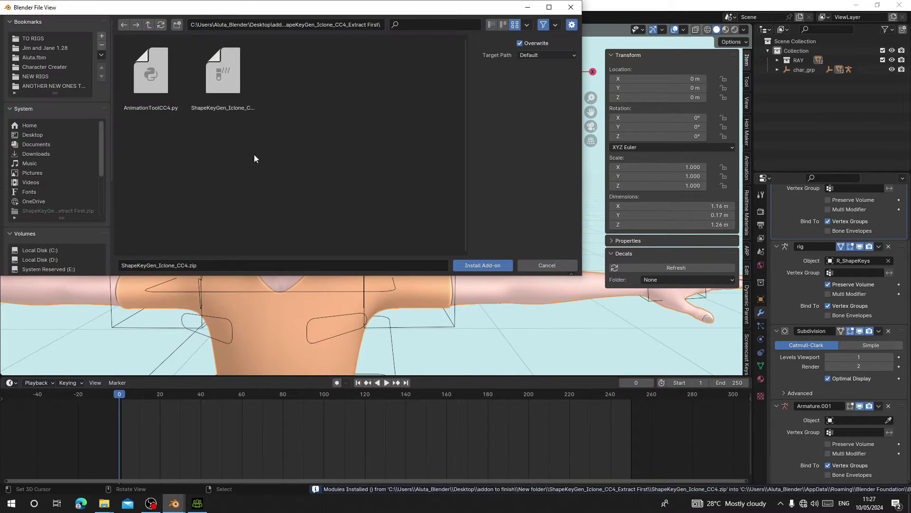
double_click(149, 93)
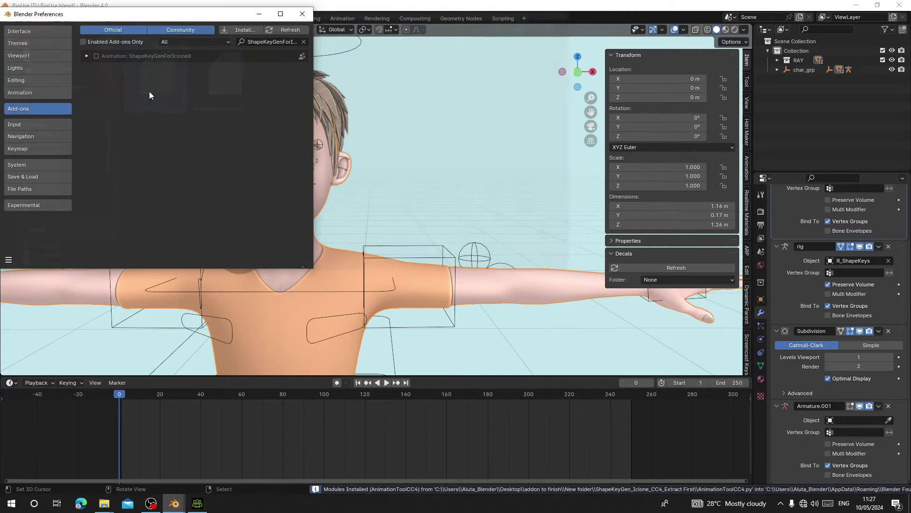
click(86, 56)
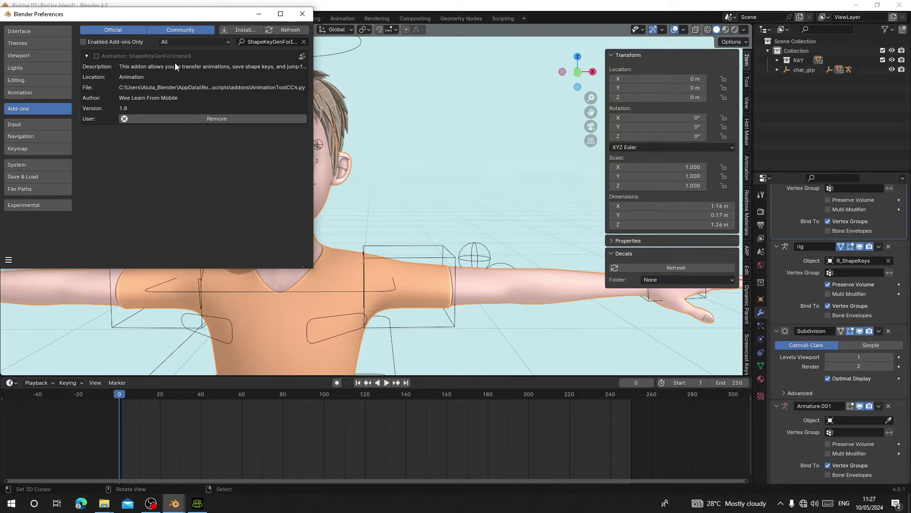
click(96, 56)
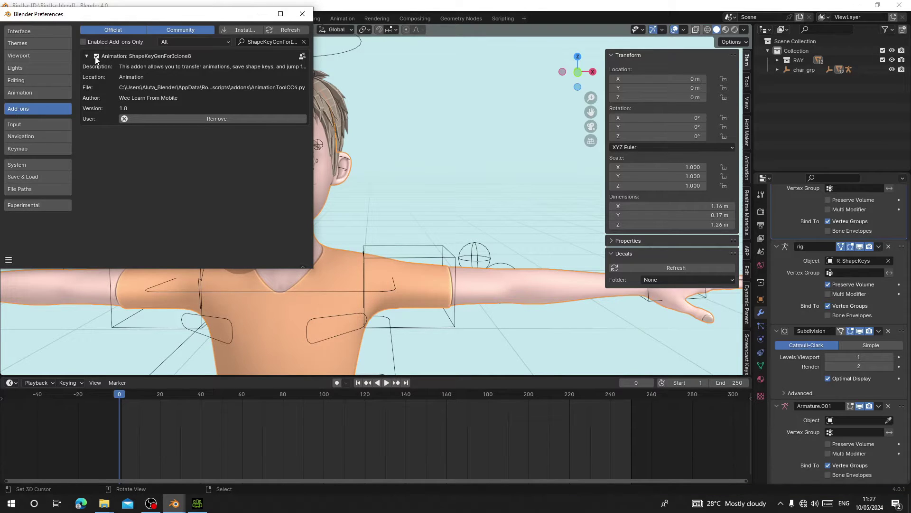
- Display the Iclone/CC4 animation tools in the viewport sidebar and close the preferences
click(747, 168)
scroll(674, 202, down, 2)
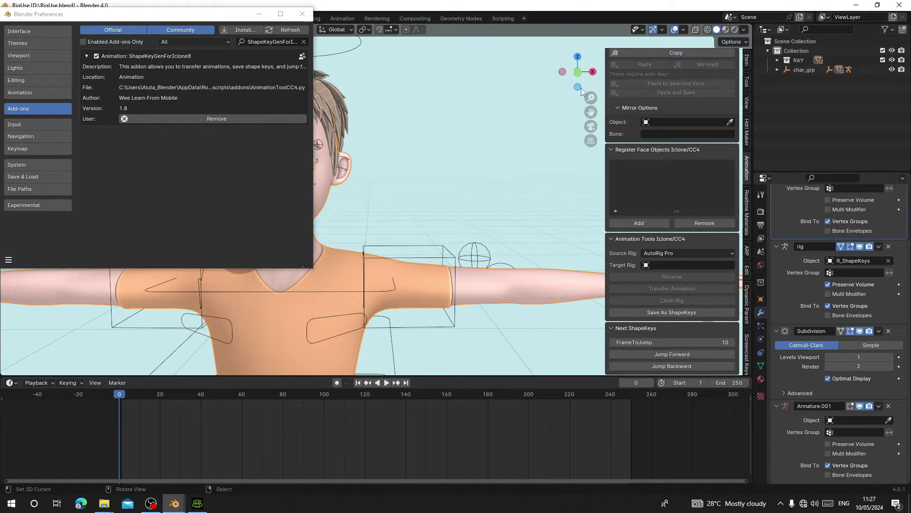
key(a)
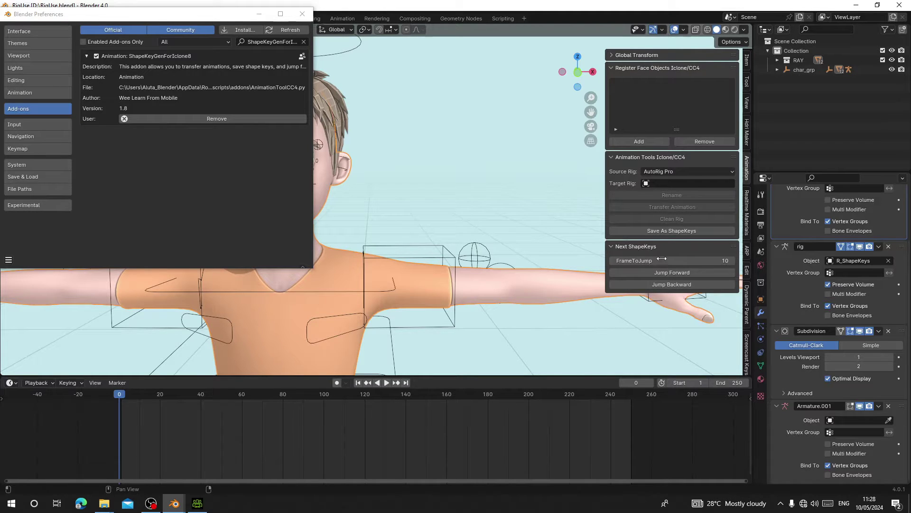
click(302, 14)
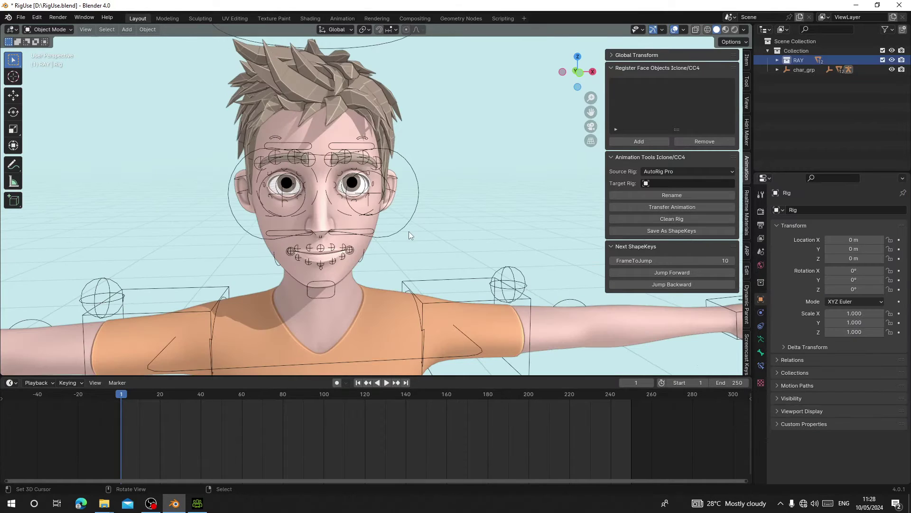
- Apply the Subdivision modifier on the character's body mesh
middle_drag(394, 243, 366, 245)
click(375, 200)
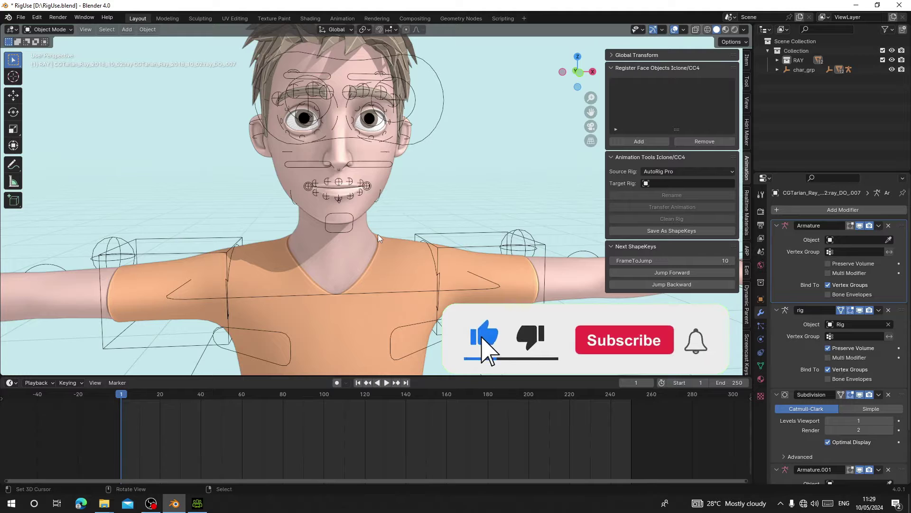
scroll(802, 420, down, 2)
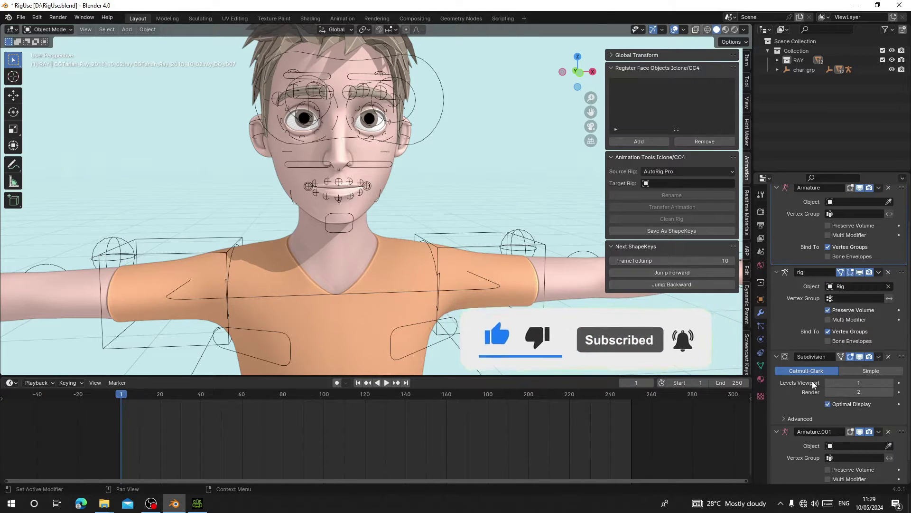
click(879, 356)
click(843, 366)
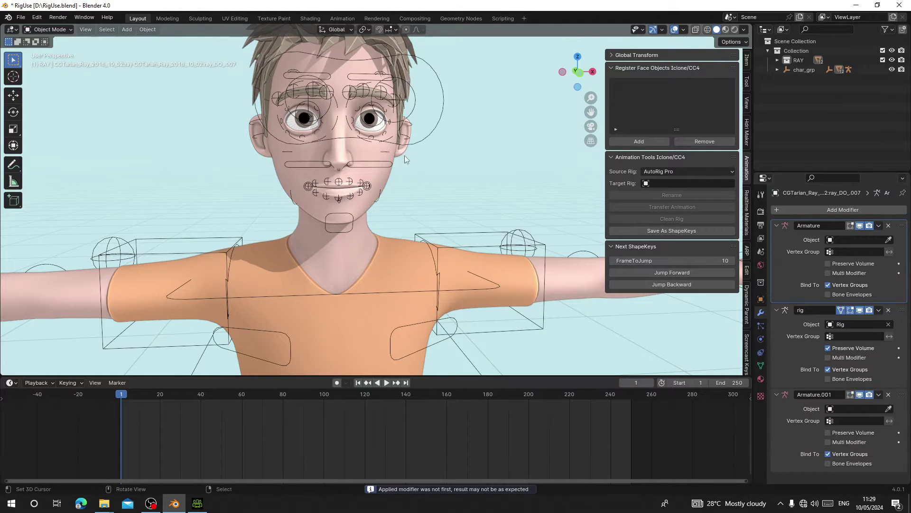
- Select the character's body mesh in the front orthographic view of the head
middle_drag(404, 156, 345, 297)
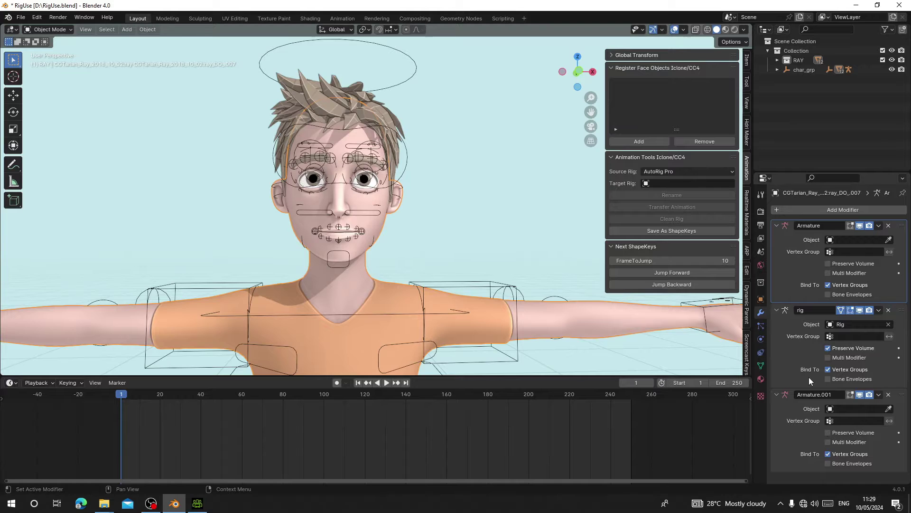
scroll(457, 253, up, 3)
click(458, 254)
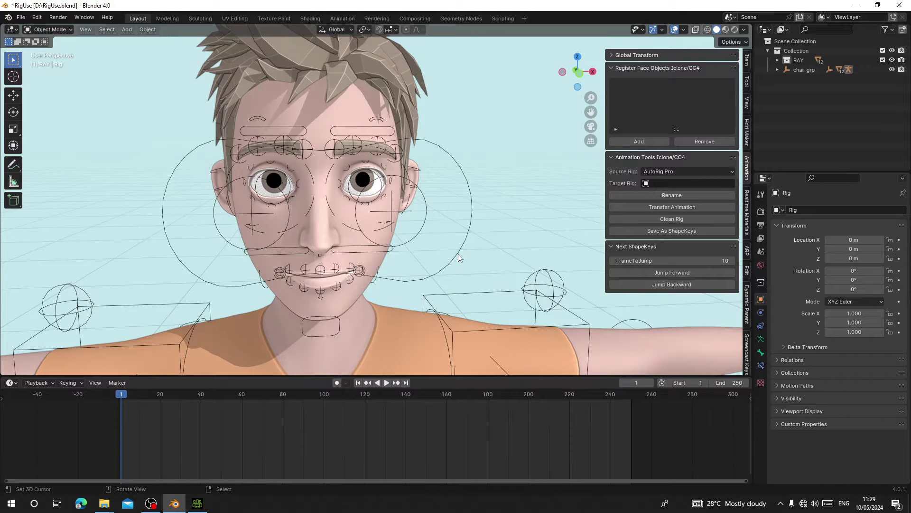
key(KP_1)
scroll(442, 254, up, 5)
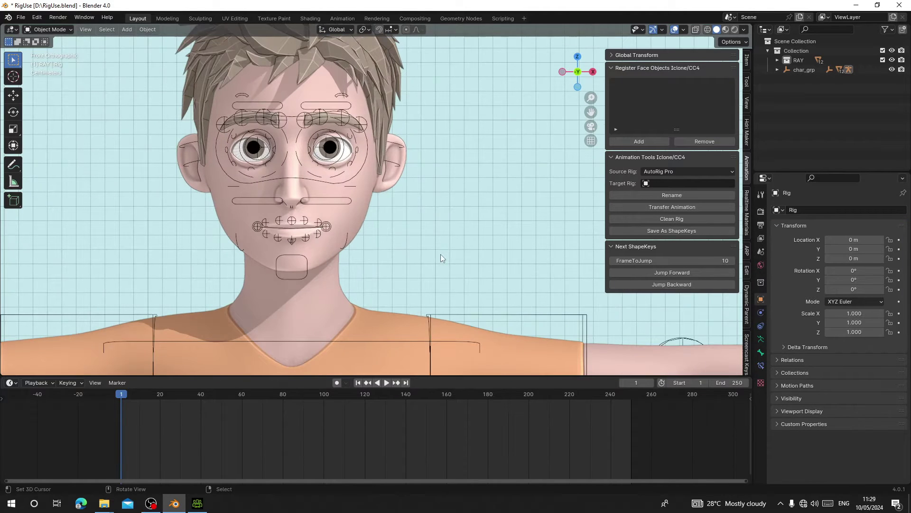
click(355, 216)
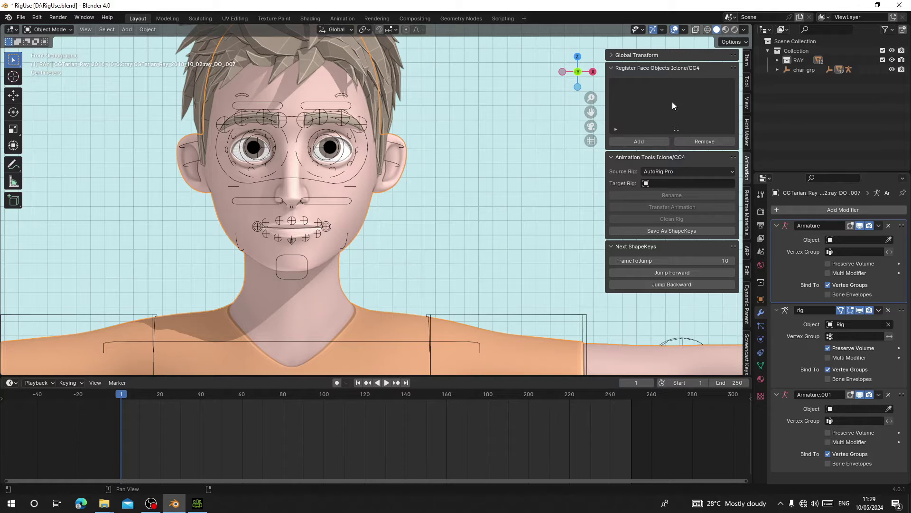
scroll(417, 183, down, 3)
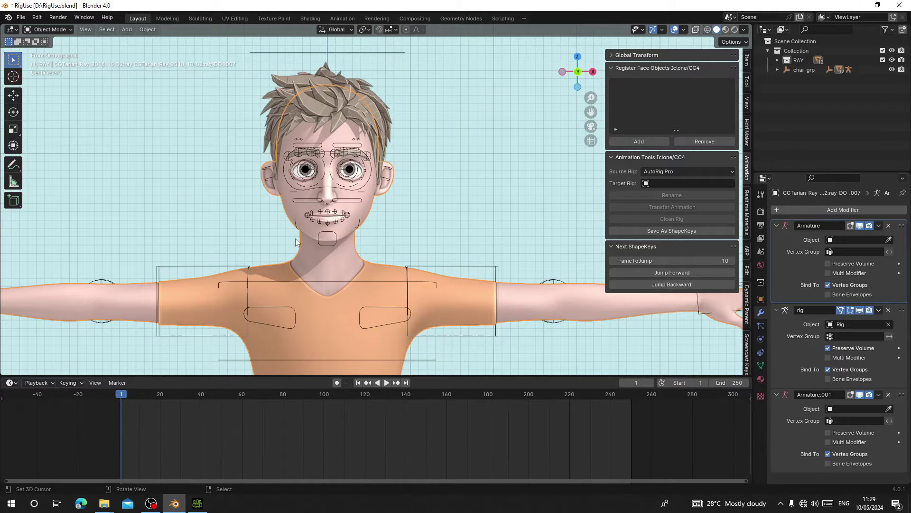
scroll(299, 240, up, 2)
click(641, 142)
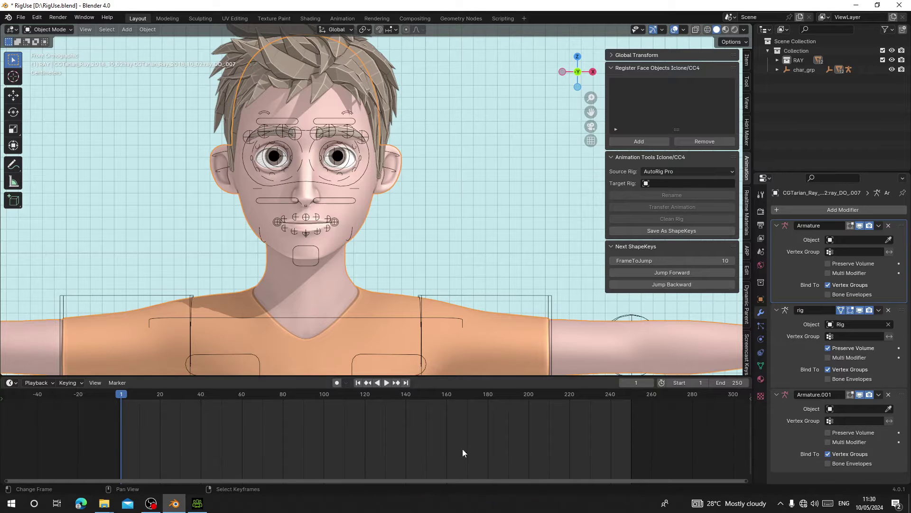
scroll(398, 258, up, 2)
scroll(406, 253, down, 2)
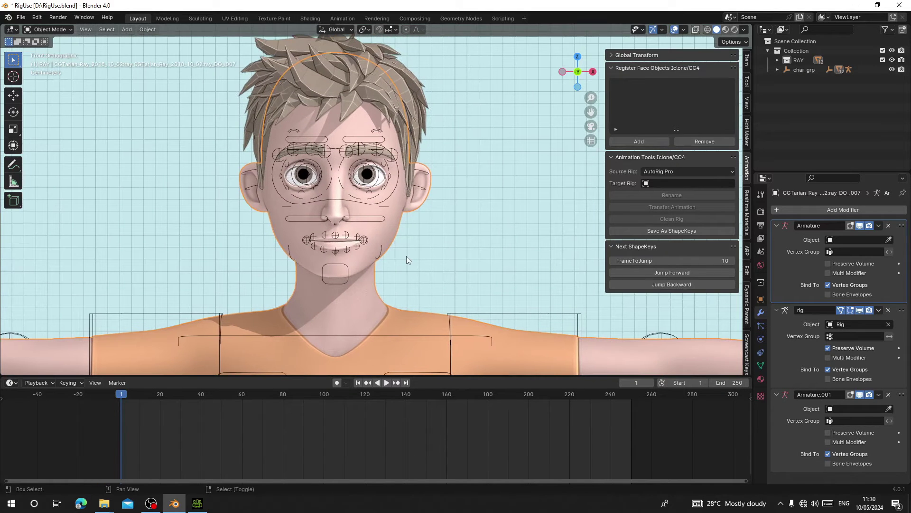
- Select the character's rig, set it as the target rig with AutoRig Pro as source rig, and run the add-on's Rename operation
click(480, 315)
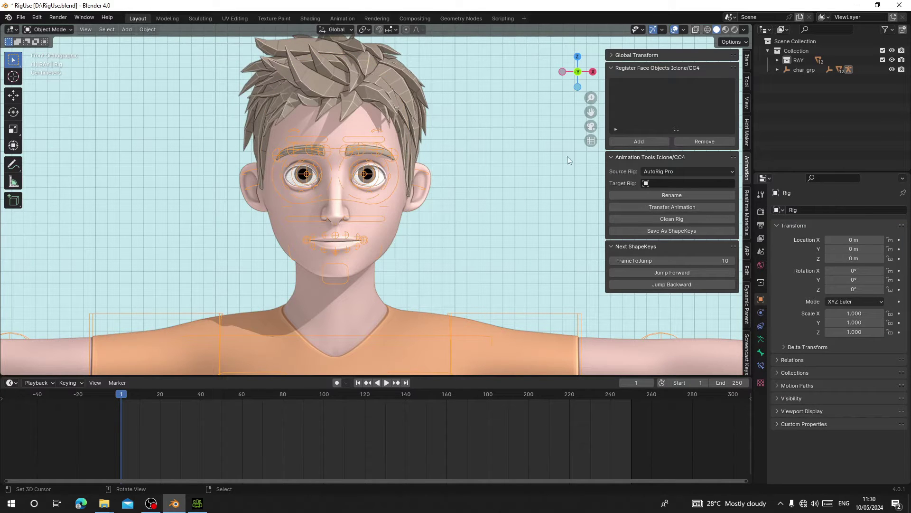
click(654, 171)
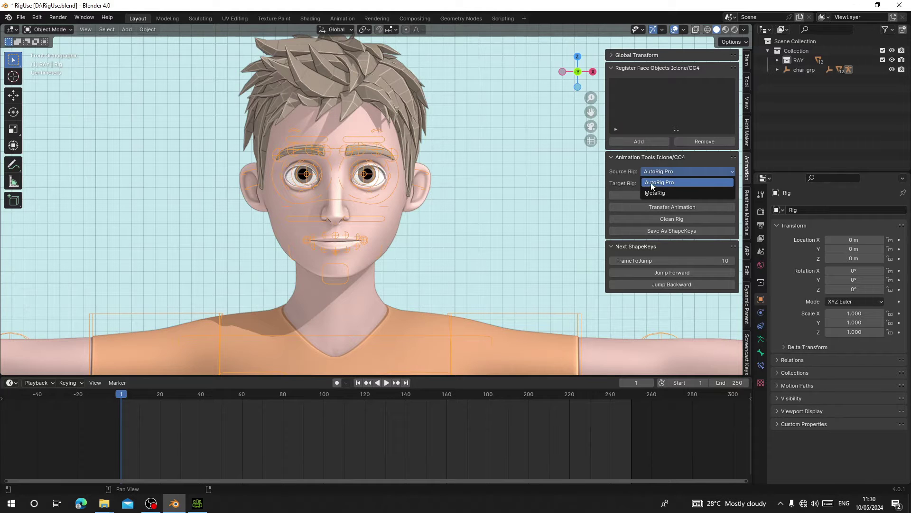
click(679, 182)
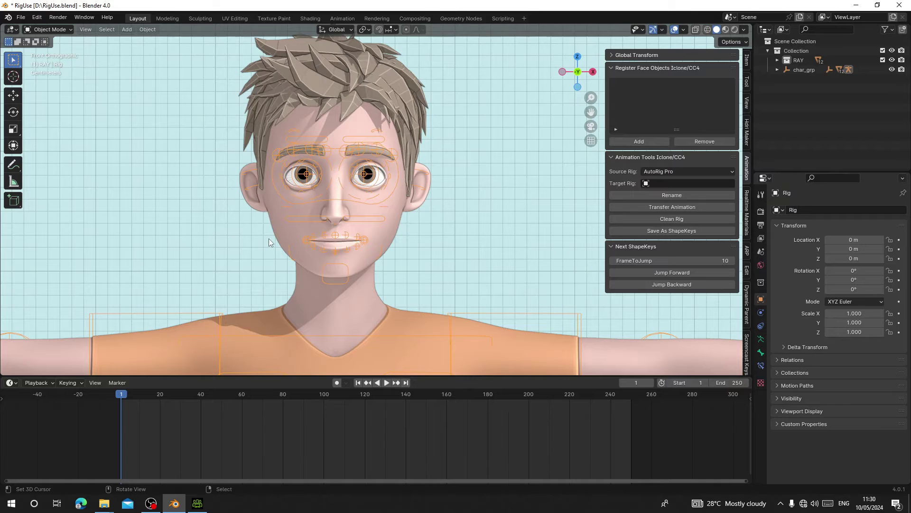
scroll(300, 214, down, 3)
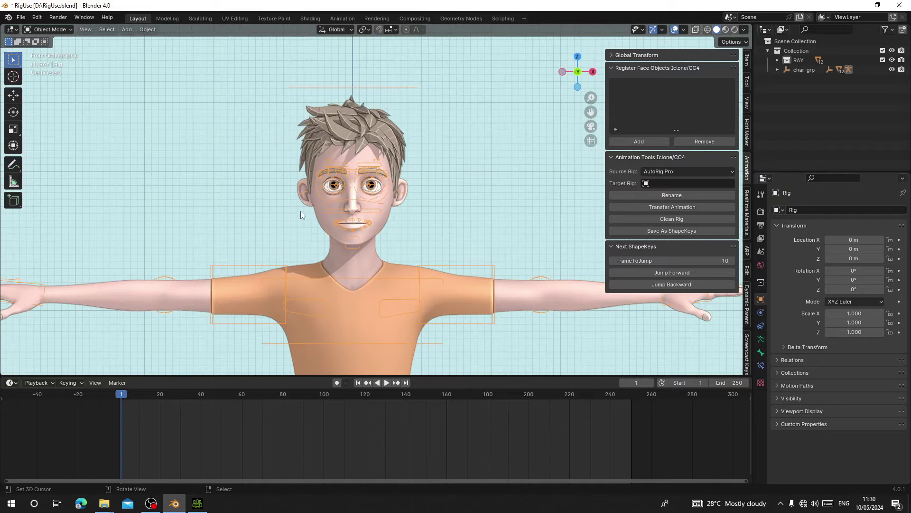
click(656, 172)
click(667, 183)
click(658, 195)
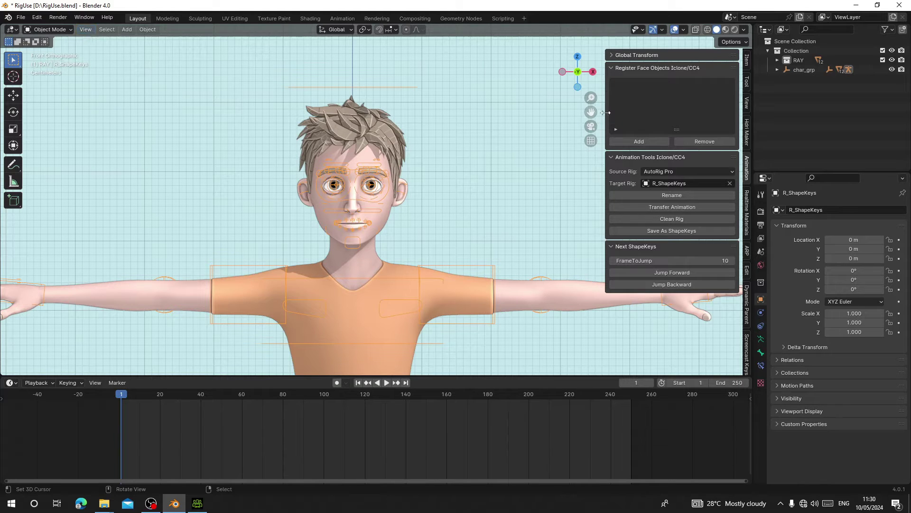
- Widen the sidebar and register the character's body mesh as a face object
drag(607, 180, 535, 180)
scroll(244, 213, up, 4)
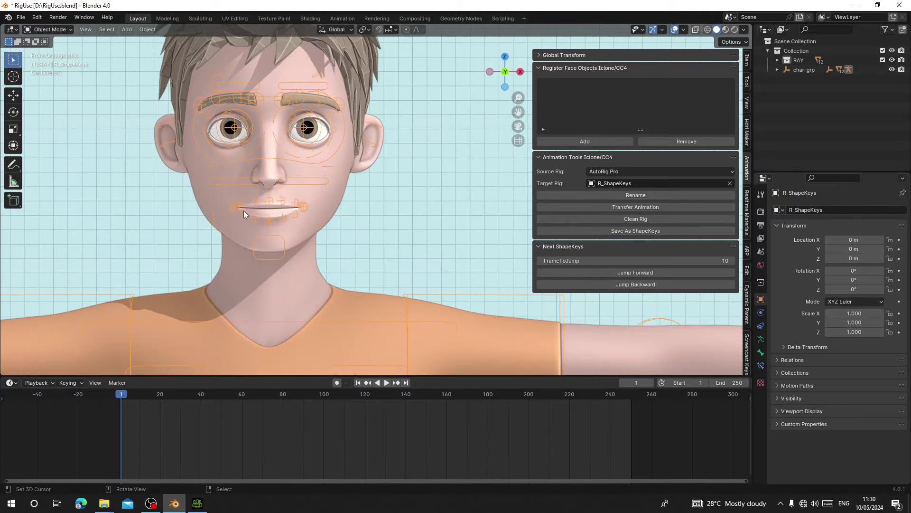
click(340, 195)
scroll(340, 196, down, 5)
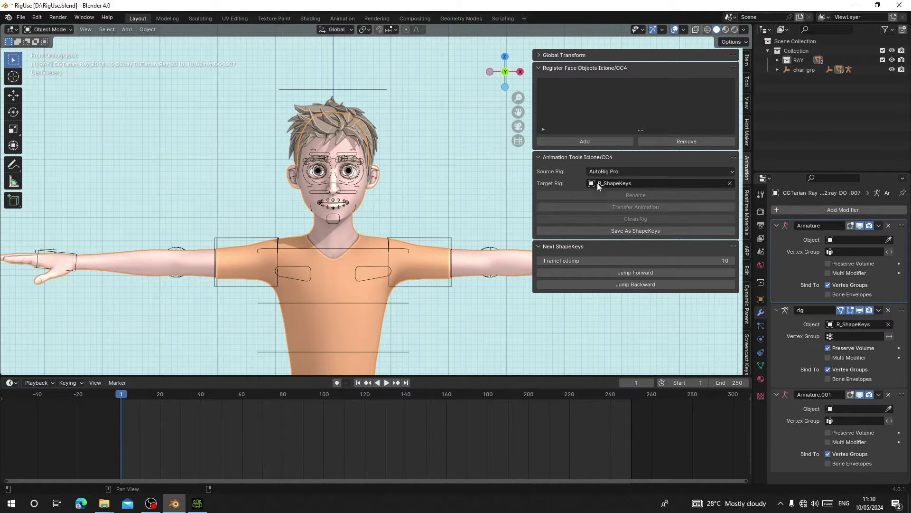
click(584, 142)
scroll(299, 256, up, 4)
key(g)
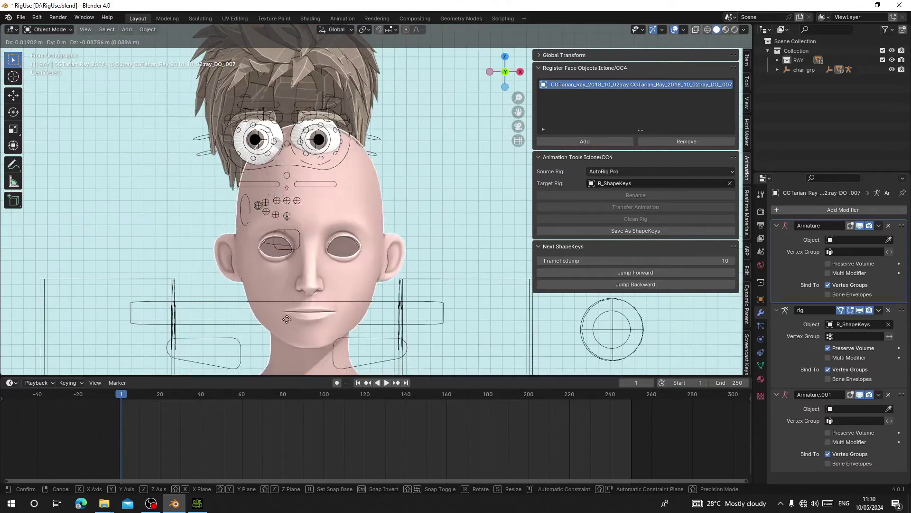
right_click(376, 283)
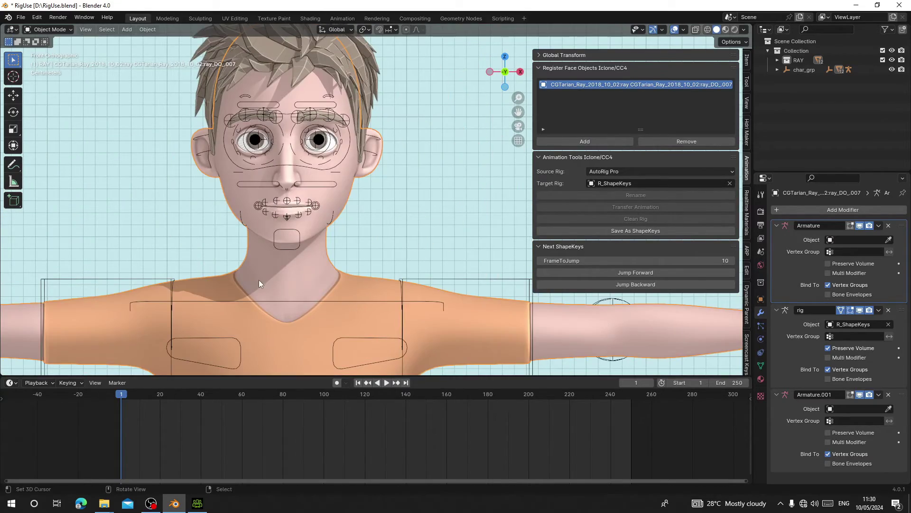
- Hide the body mesh and register both eyeball meshes as face objects
scroll(340, 212, down, 3)
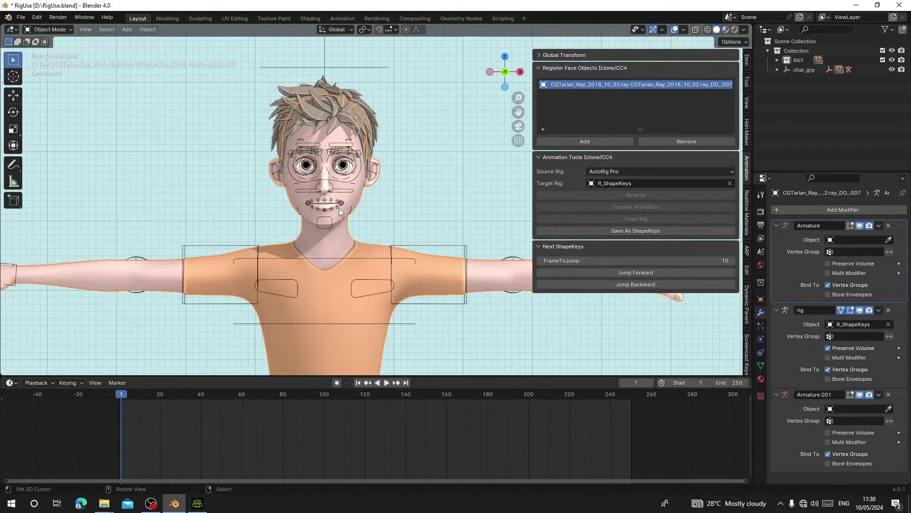
scroll(339, 212, up, 9)
click(340, 191)
scroll(340, 191, down, 2)
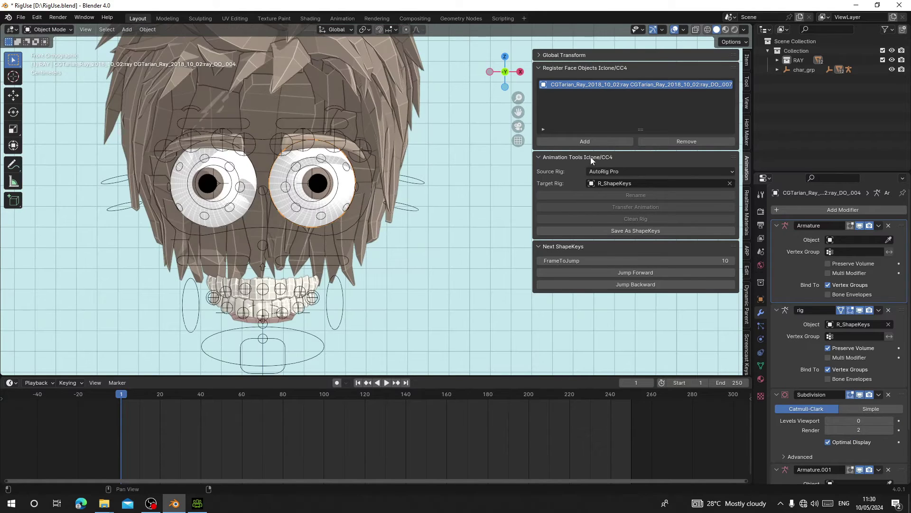
click(585, 142)
click(585, 141)
- Register the eyebrow mesh and the teeth and mouth meshes as face objects
click(354, 144)
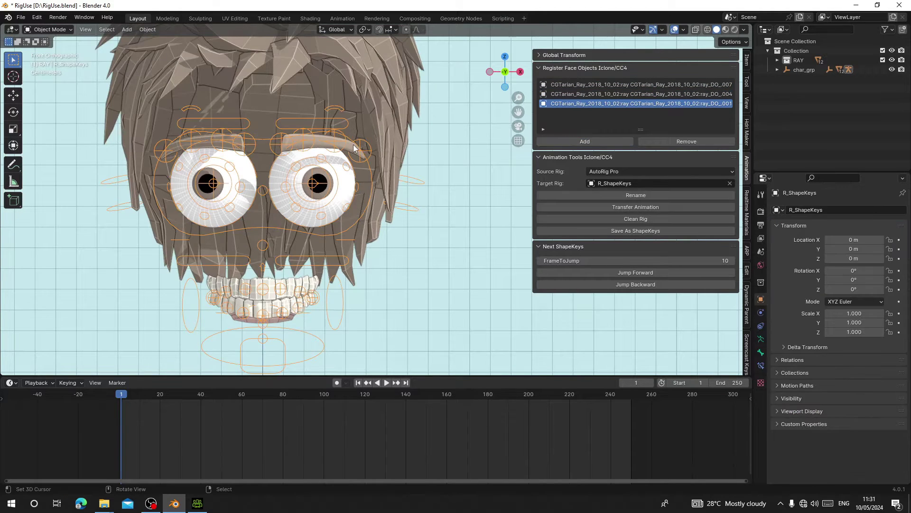
click(353, 144)
scroll(375, 199, down, 4)
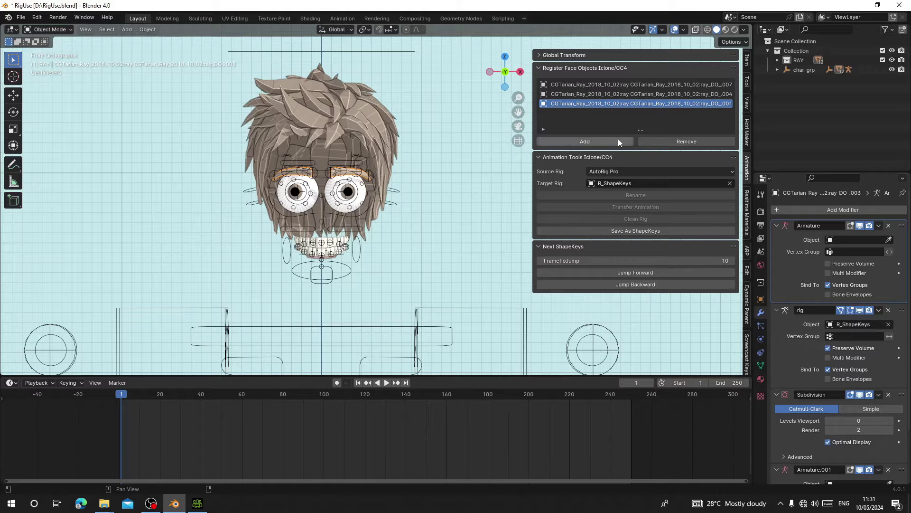
click(585, 141)
click(585, 142)
click(551, 143)
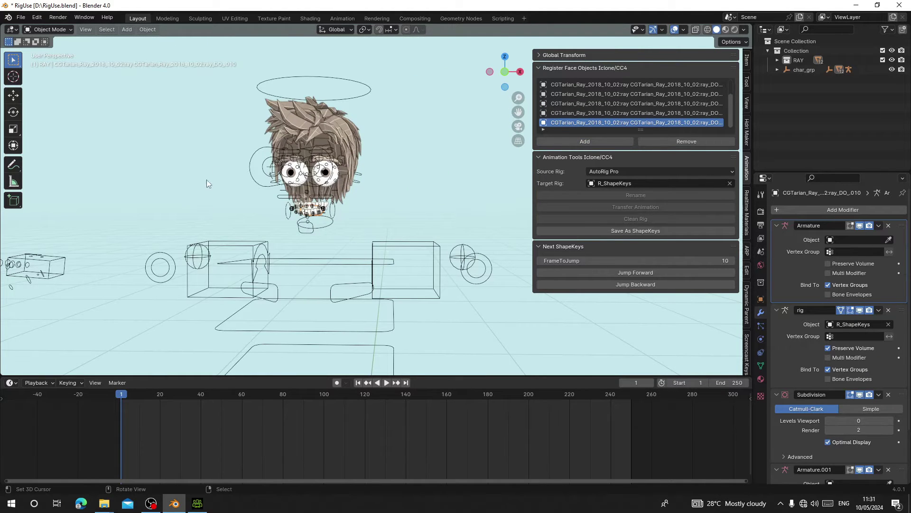
- Try to register the hair mesh as a face object, and unhide all meshes in the front orthographic view
click(322, 138)
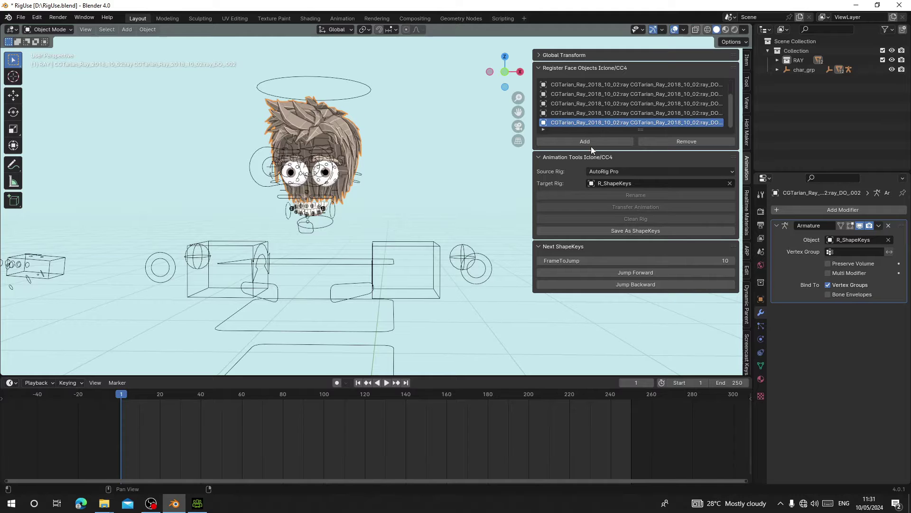
key(alt+h)
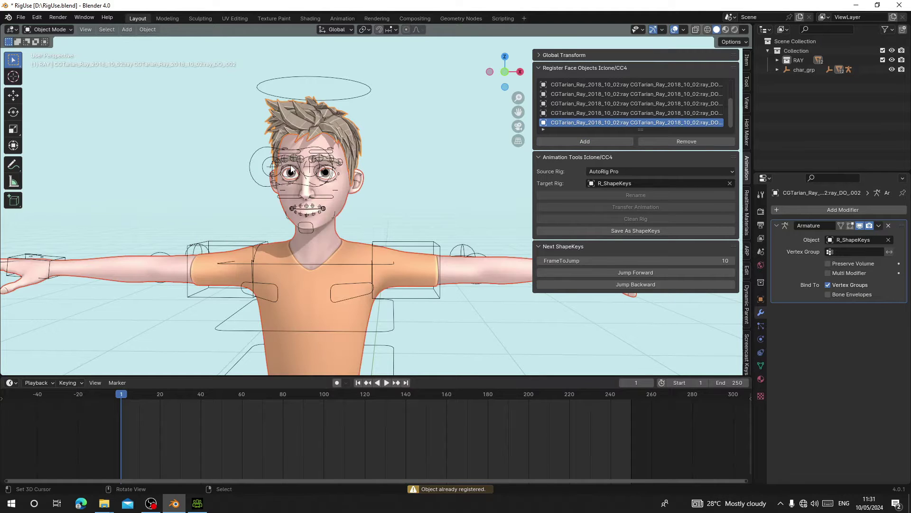
key(KP_1)
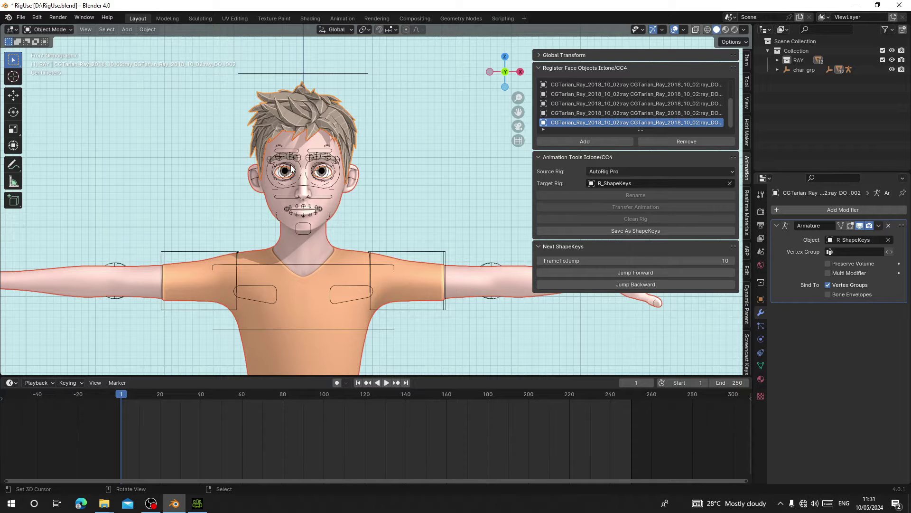
- Select the R_ShapeKeys rig and transfer the add-on's facial animation to it
scroll(391, 132, up, 2)
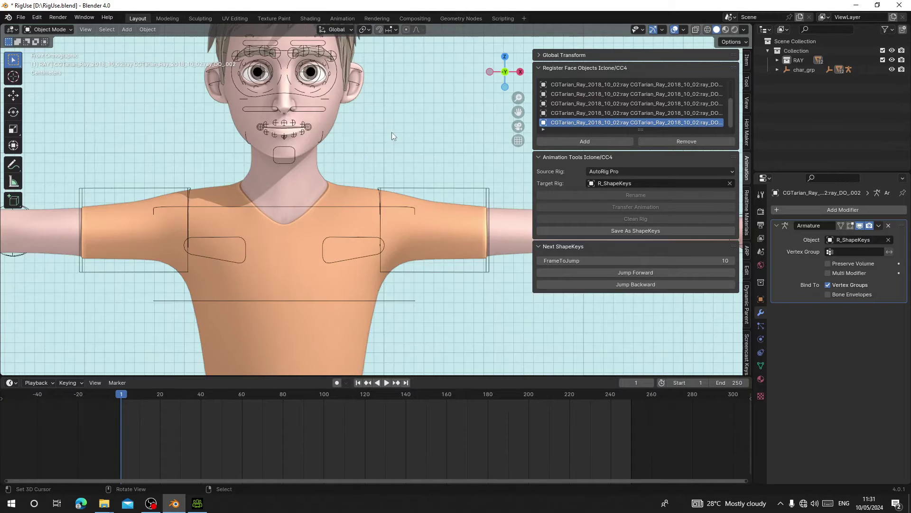
shift+middle_drag(391, 132, 377, 216)
drag(277, 417, 140, 437)
click(359, 383)
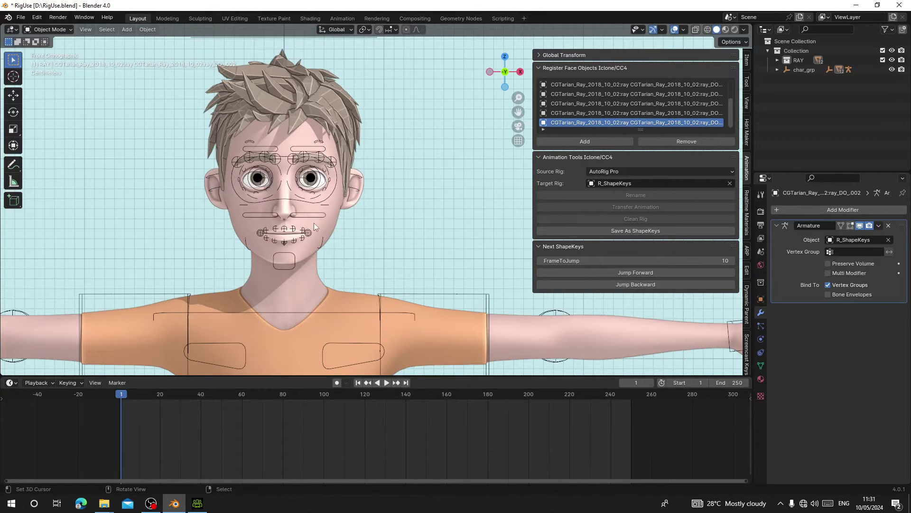
click(401, 288)
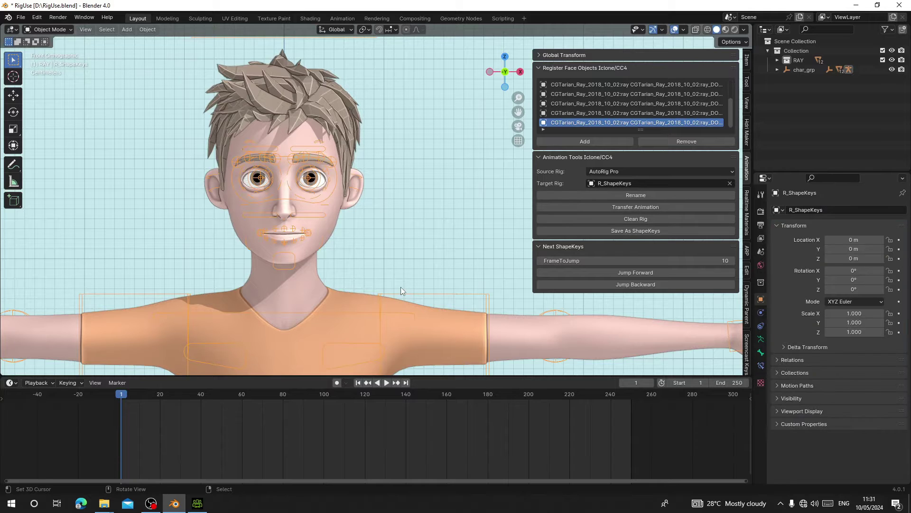
click(642, 207)
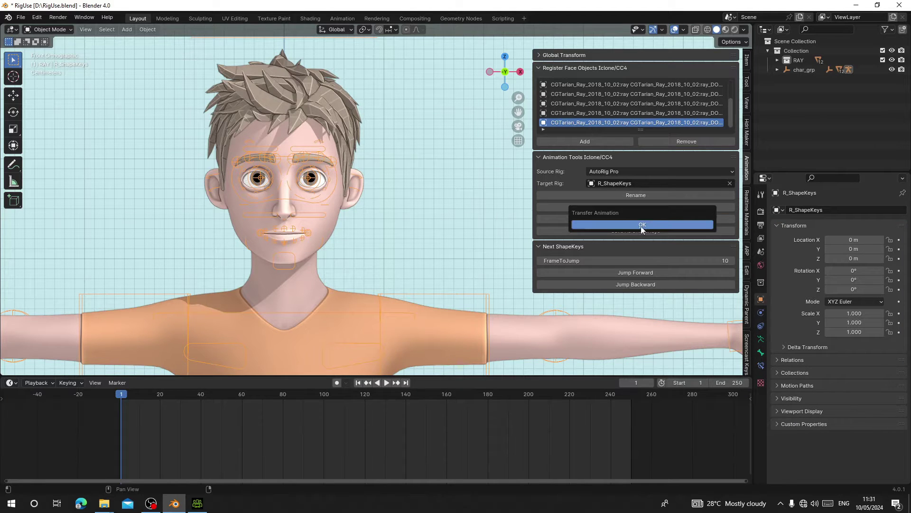
click(628, 224)
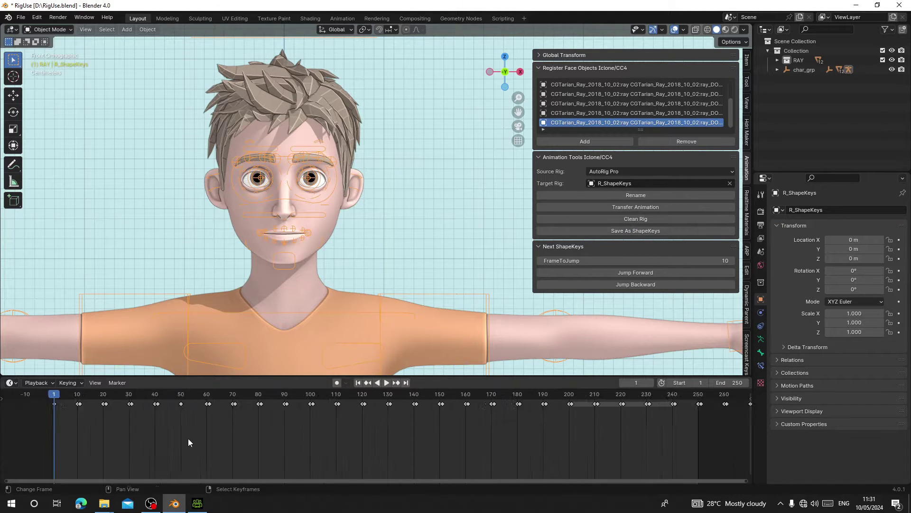
- Review the transferred keyframes in the timeline and play the animation on the character's face
key(Home)
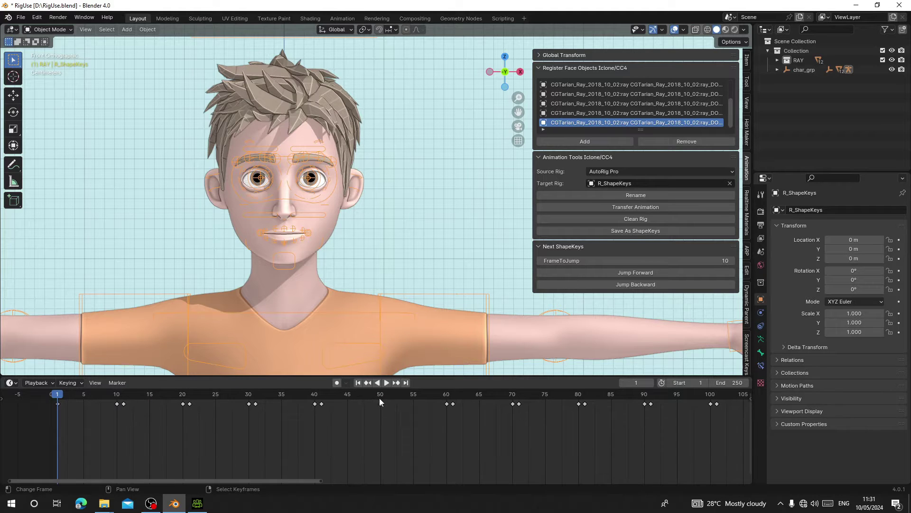
scroll(357, 412, down, 10)
scroll(199, 418, up, 11)
middle_drag(146, 414, 207, 414)
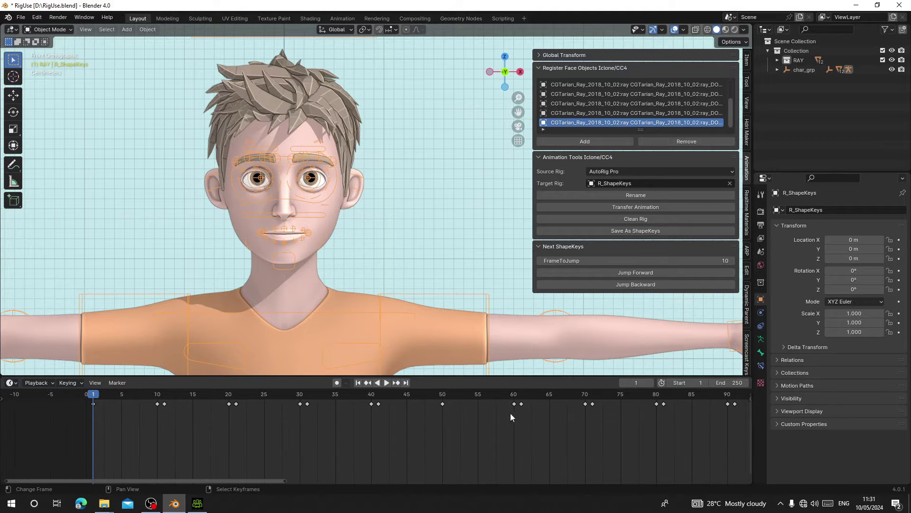
click(389, 382)
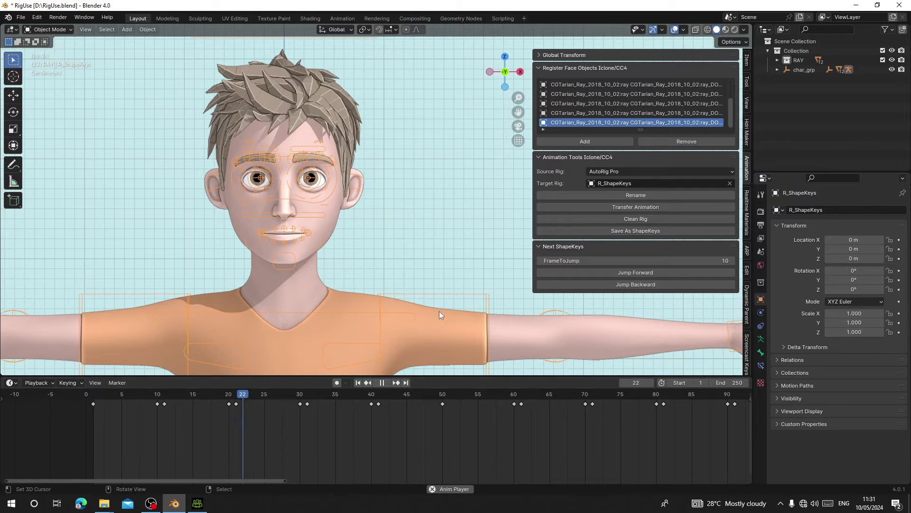
scroll(440, 311, up, 2)
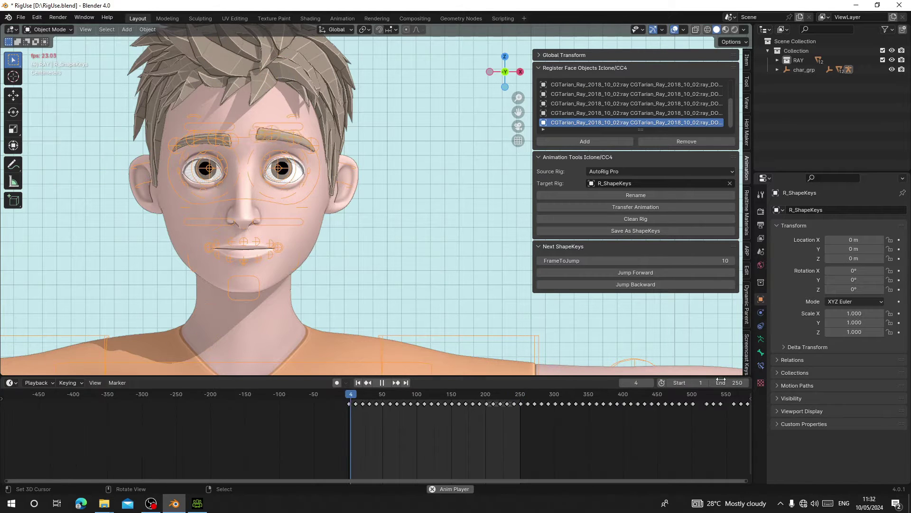
- Set the scene's end frame to 690 and stop playback after checking the extended animation range
drag(721, 382, 745, 382)
scroll(650, 411, down, 10)
drag(506, 413, 553, 380)
scroll(426, 292, down, 3)
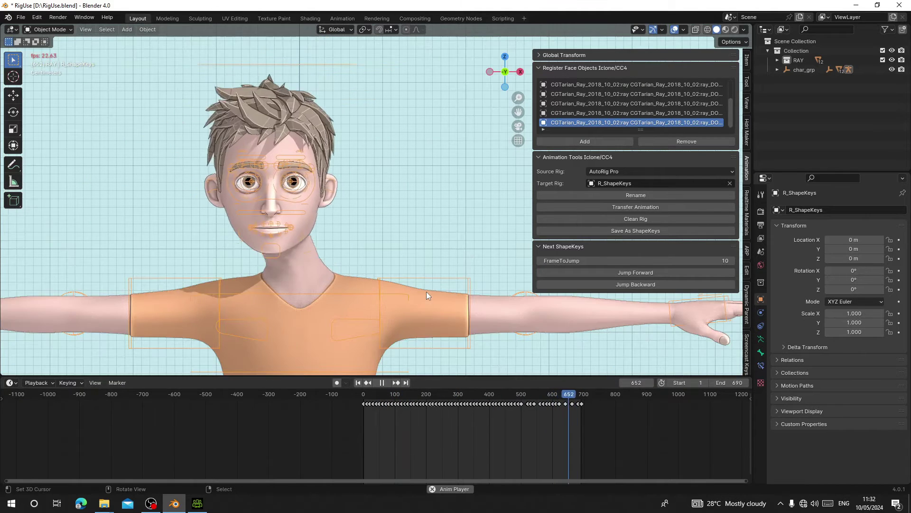
click(382, 383)
- Scrub the timeline from frame 1 to frame 10 and examine the brow pose on the face up close
scroll(383, 397, up, 8)
scroll(201, 442, up, 18)
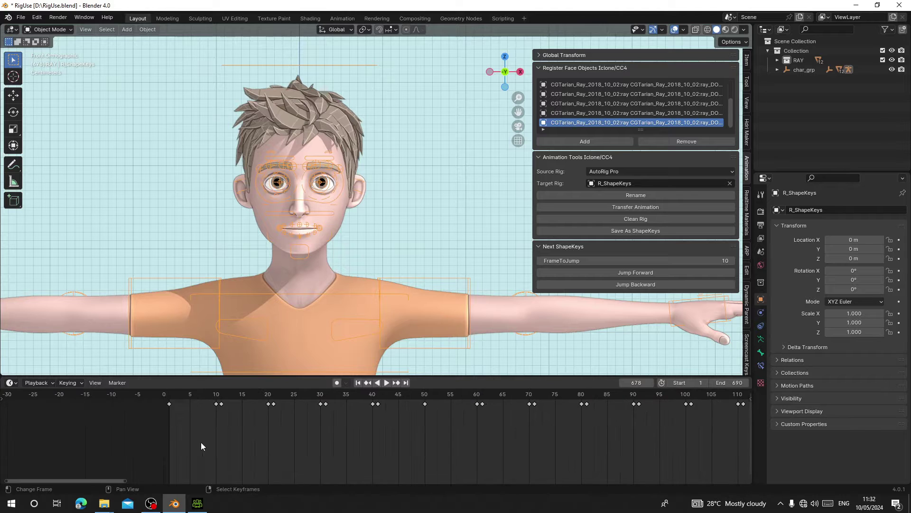
middle_drag(221, 435, 291, 441)
scroll(292, 442, up, 4)
middle_drag(128, 435, 396, 434)
scroll(396, 434, up, 5)
click(256, 414)
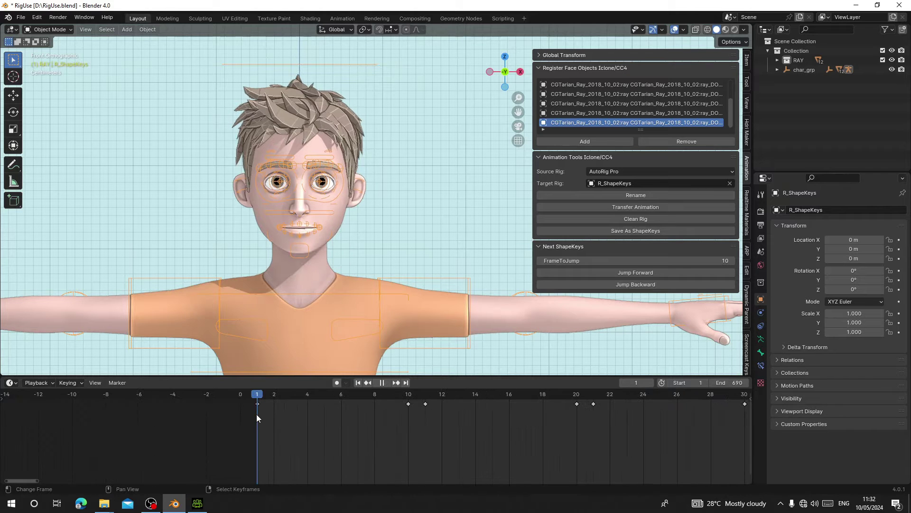
drag(256, 414, 406, 397)
scroll(361, 211, up, 3)
shift+middle_drag(360, 211, 406, 256)
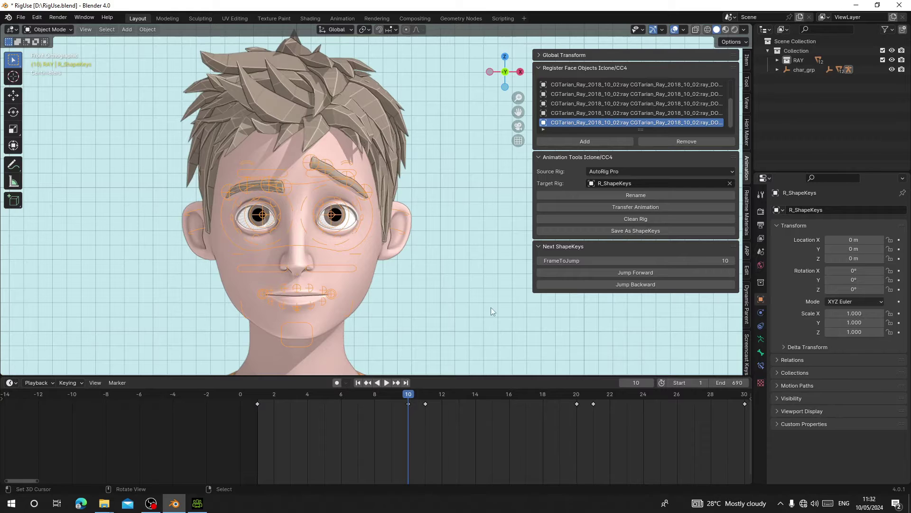
- Step through the following keyframes up to frame 31 and compare each facial pose with the neutral frame after it
key(space)
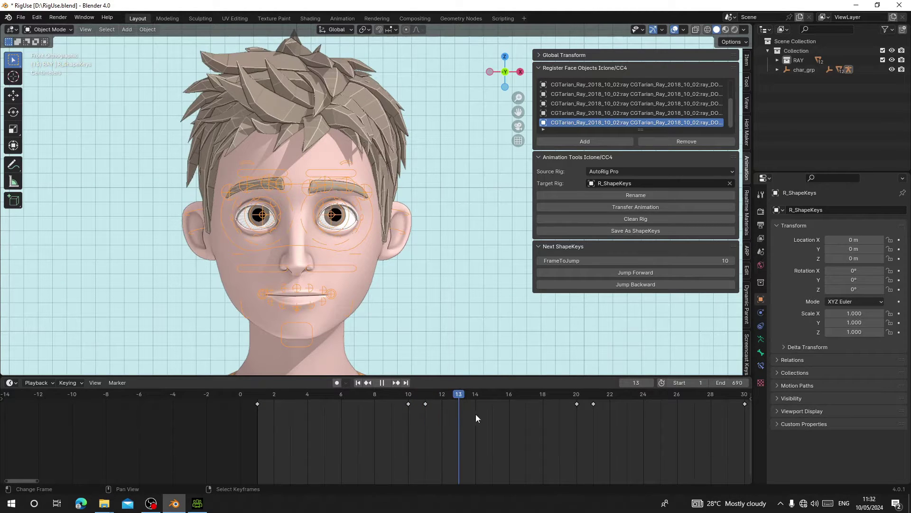
click(433, 425)
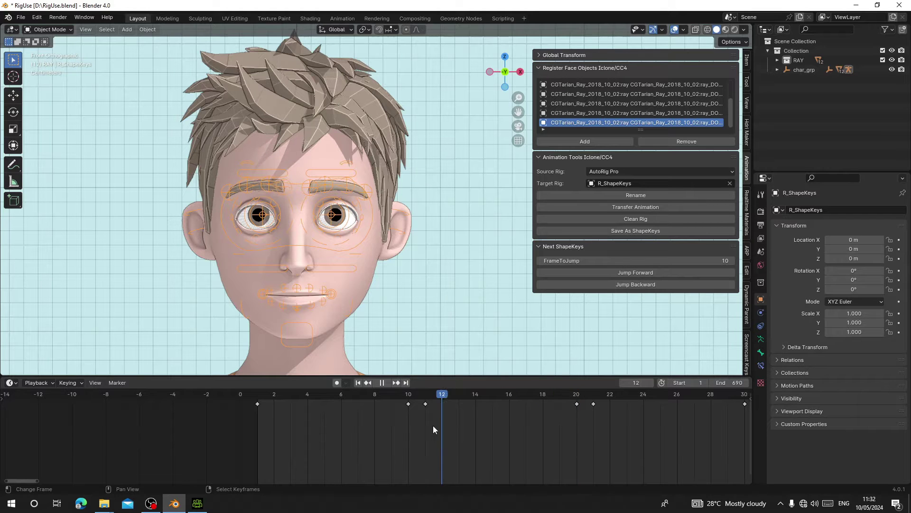
click(573, 422)
middle_drag(574, 422, 325, 424)
click(326, 421)
drag(327, 421, 497, 417)
scroll(246, 432, down, 2)
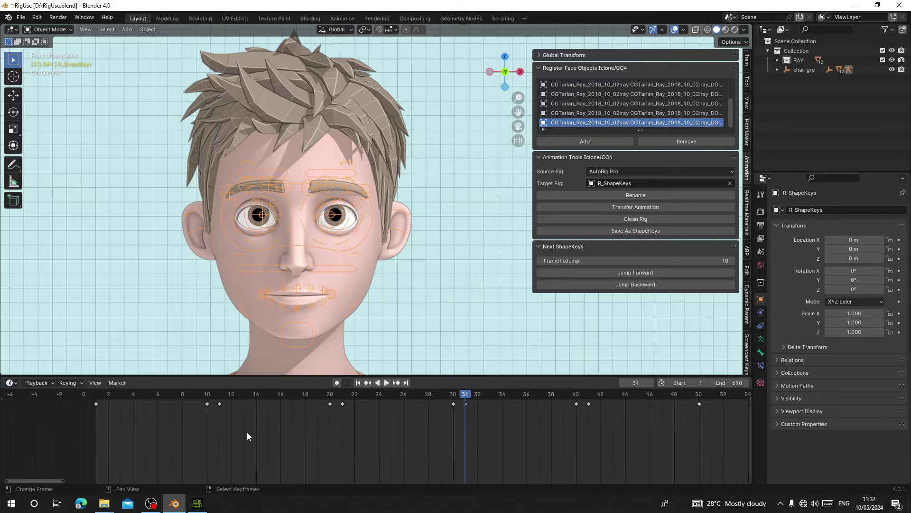
middle_drag(186, 459, 213, 463)
scroll(223, 462, up, 8)
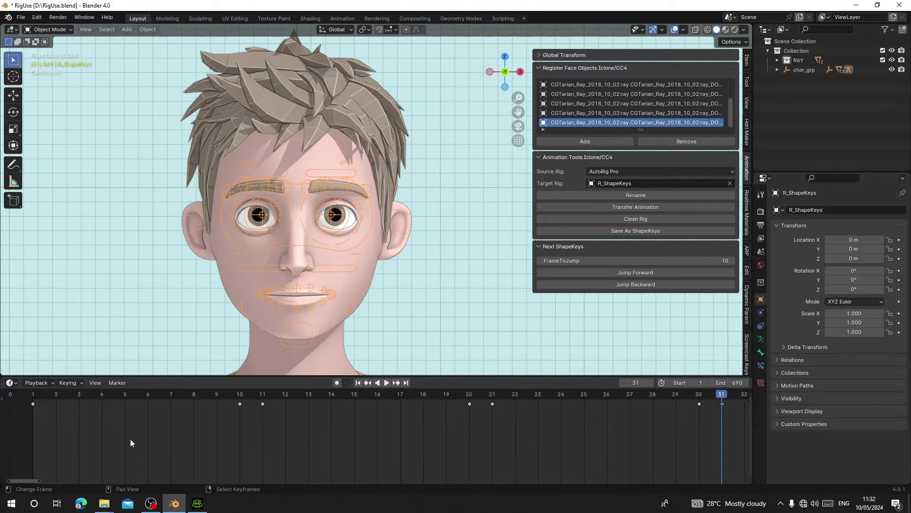
middle_drag(131, 439, 285, 443)
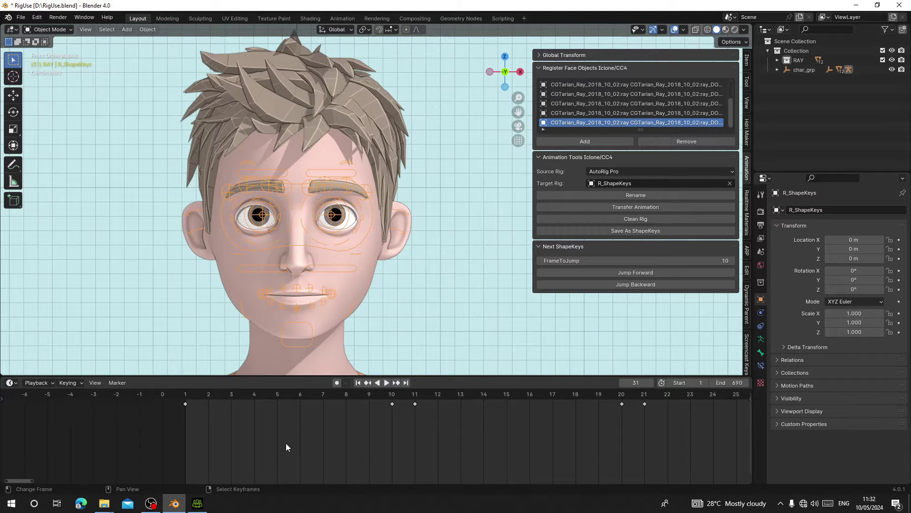
- Move the playhead to frame 9 and look through the shape key names offered for saving the pose
drag(215, 425, 360, 431)
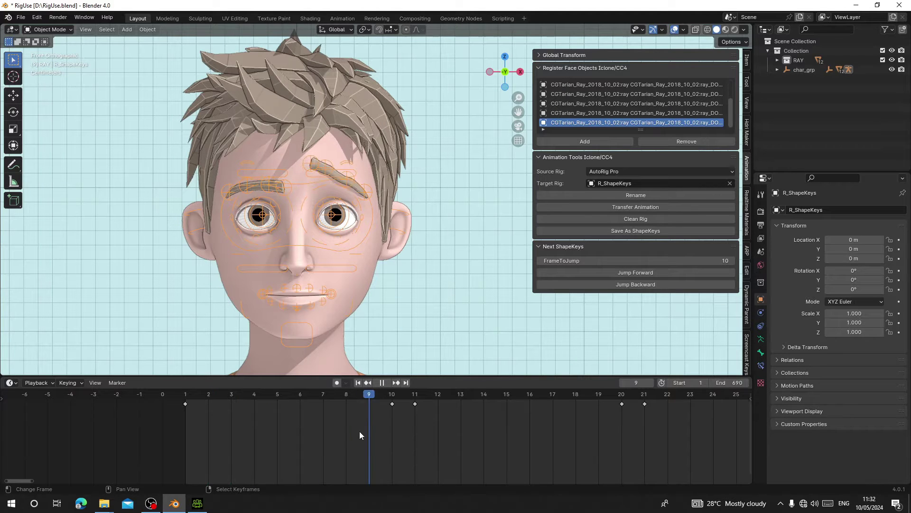
scroll(360, 430, up, 4)
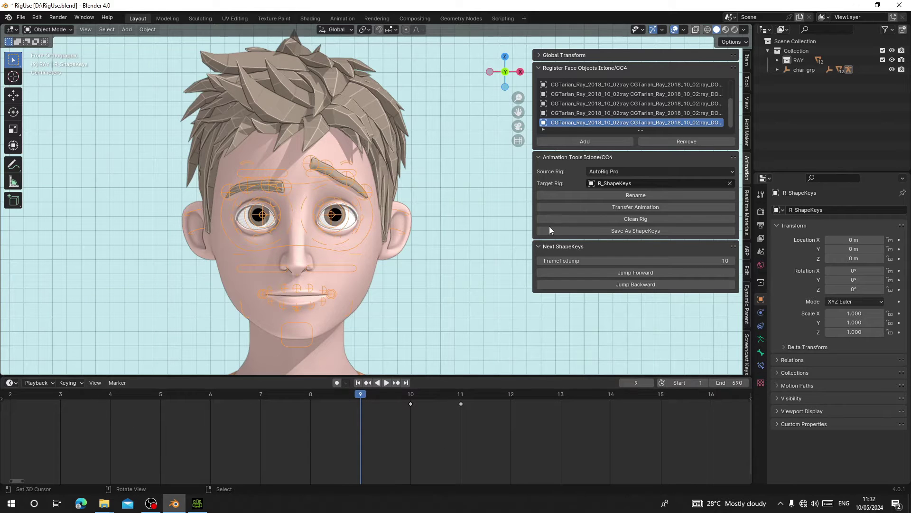
click(598, 231)
click(604, 252)
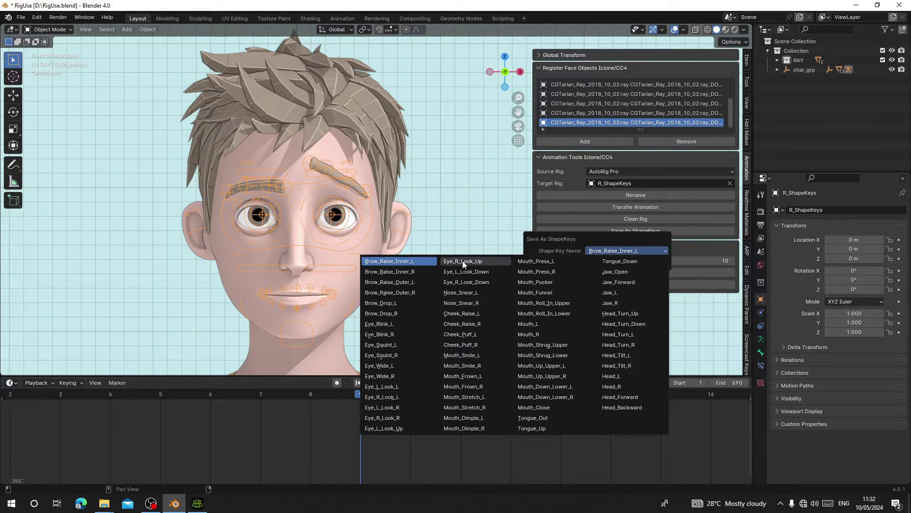
click(418, 261)
click(598, 250)
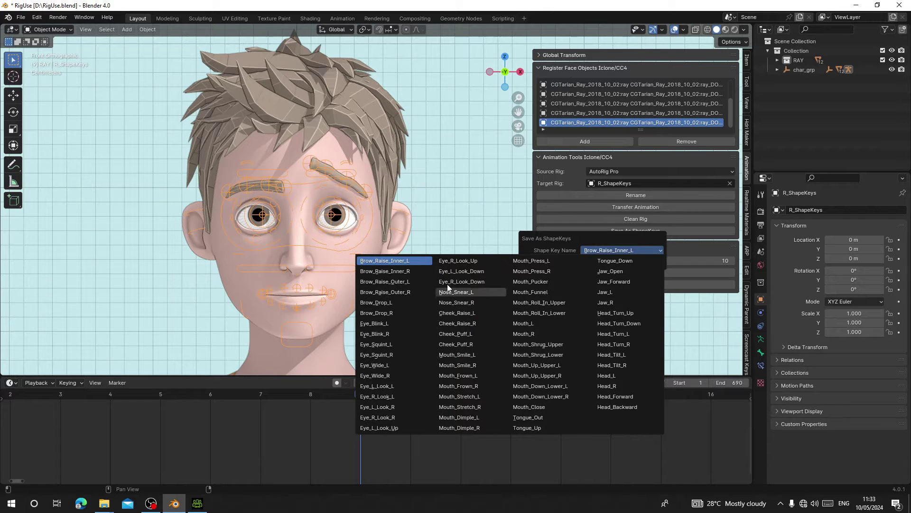
click(369, 262)
- Save the raised inner brow pose at frame 9 as shape key Brow_Raise_Inner_L
scroll(326, 402, down, 5)
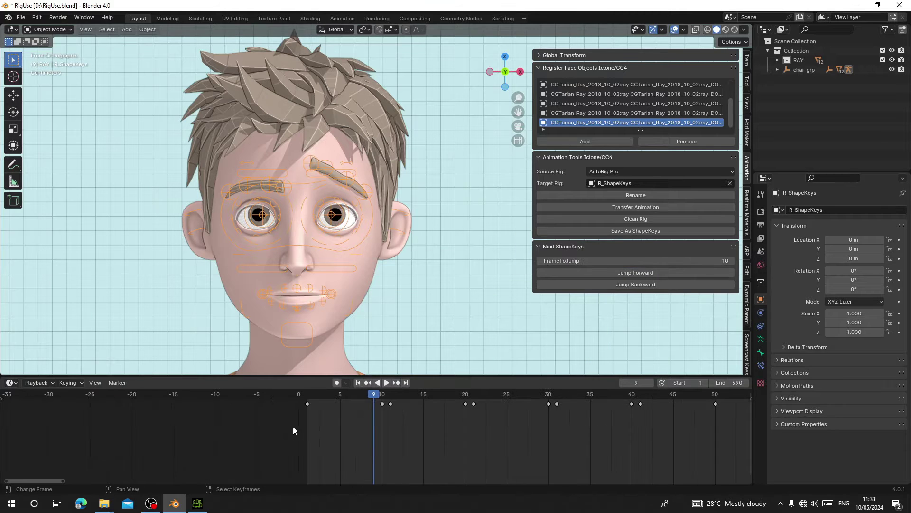
scroll(587, 412, down, 4)
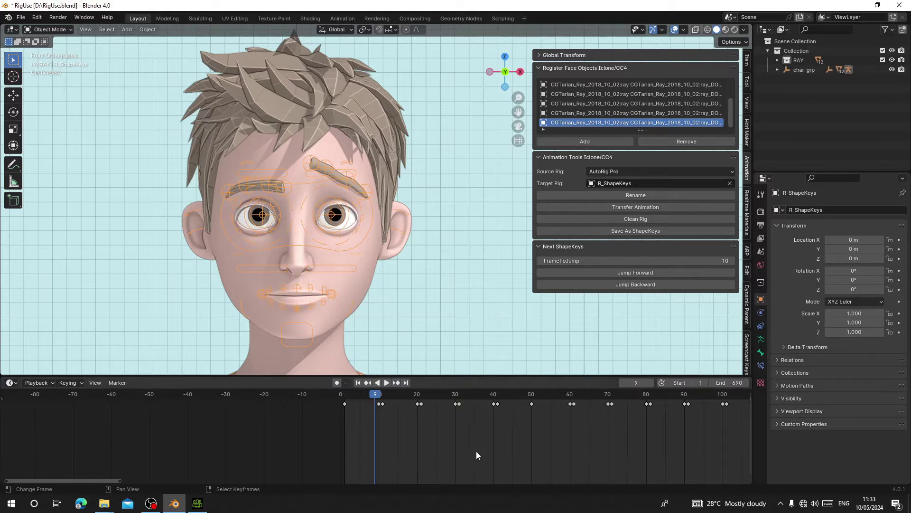
scroll(454, 426, up, 4)
scroll(452, 425, up, 7)
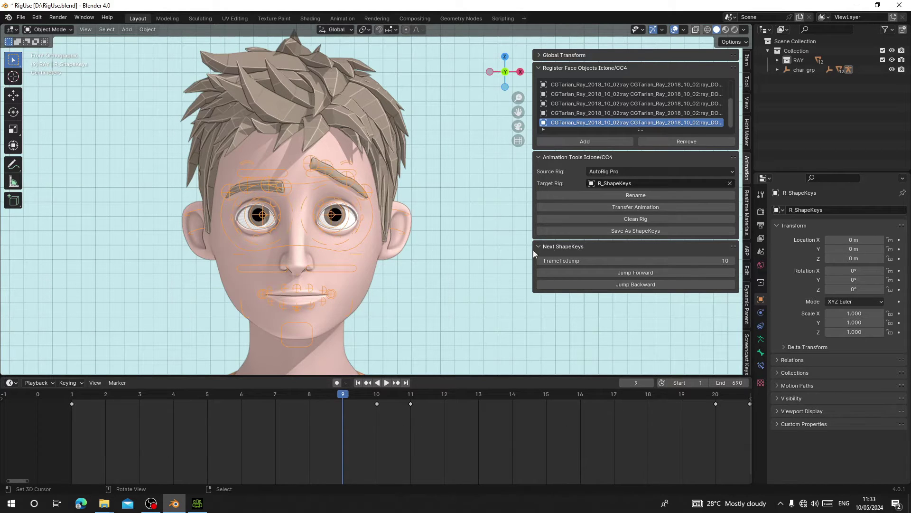
click(588, 231)
click(594, 248)
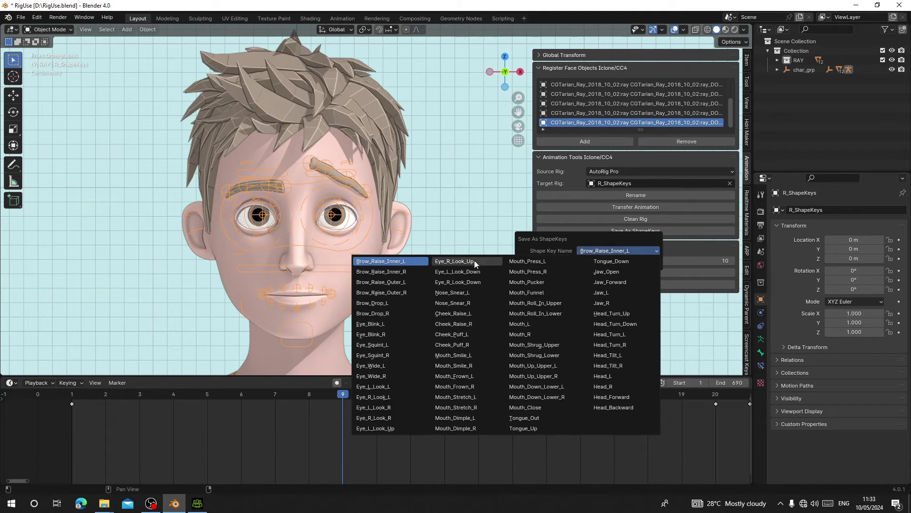
click(402, 264)
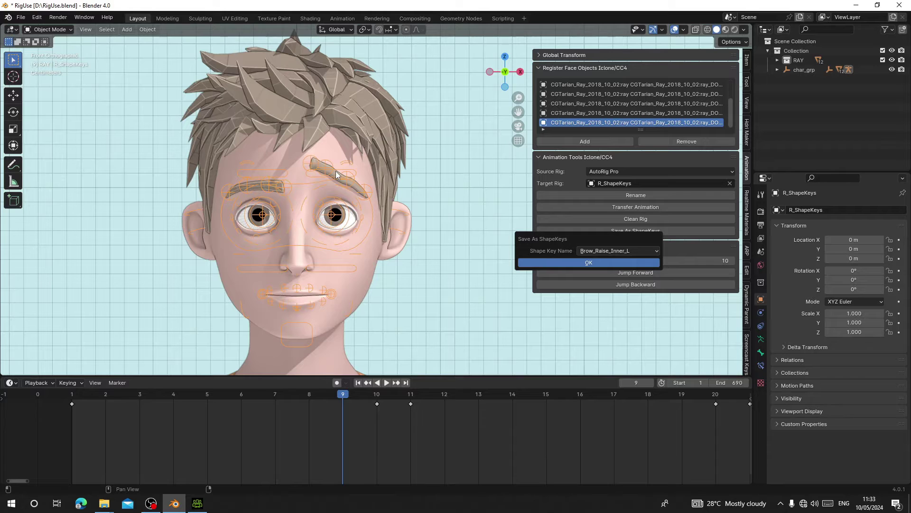
click(607, 250)
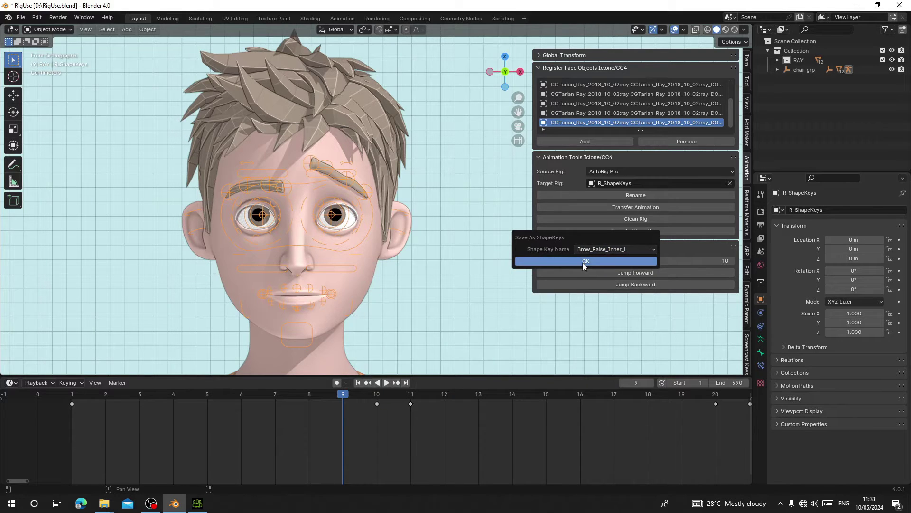
click(584, 261)
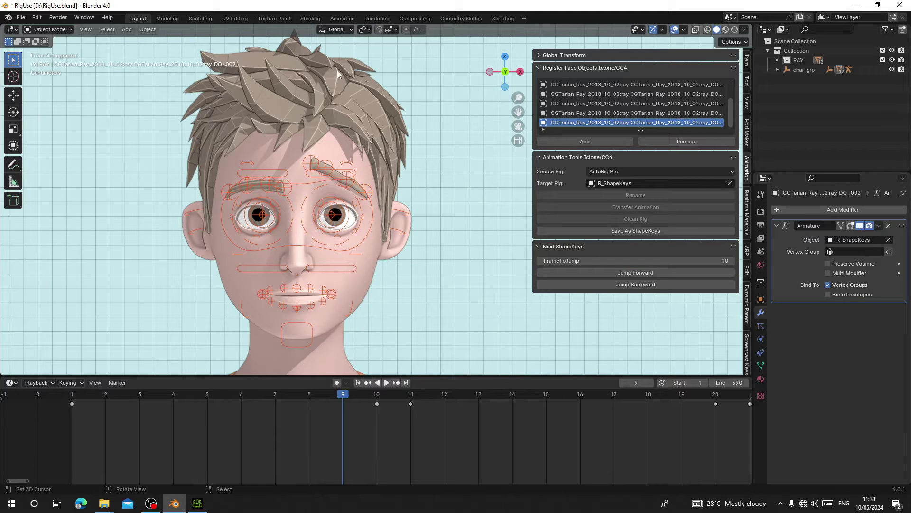
- Jump forward 10 frames to frame 19 and save the pose as shape key Brow_Raise_Inner_R
middle_drag(359, 417, 297, 455)
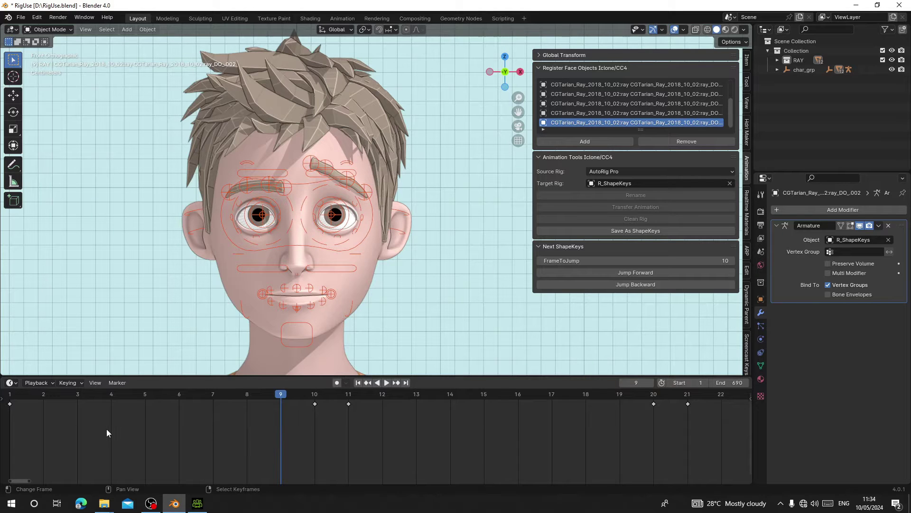
click(628, 274)
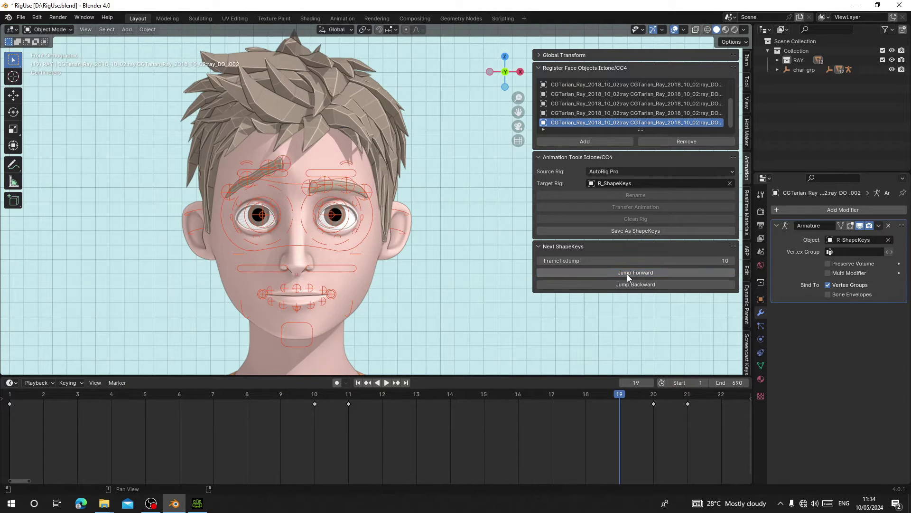
middle_drag(614, 418, 346, 429)
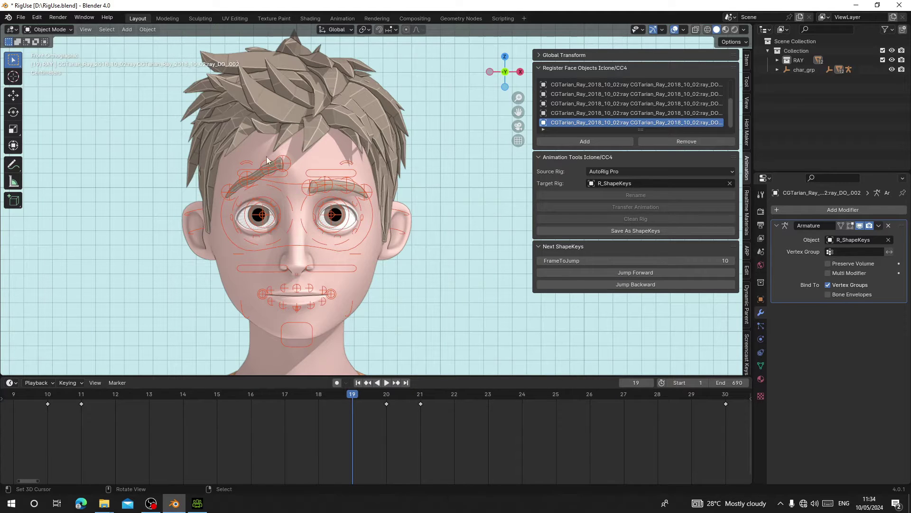
click(612, 231)
click(617, 245)
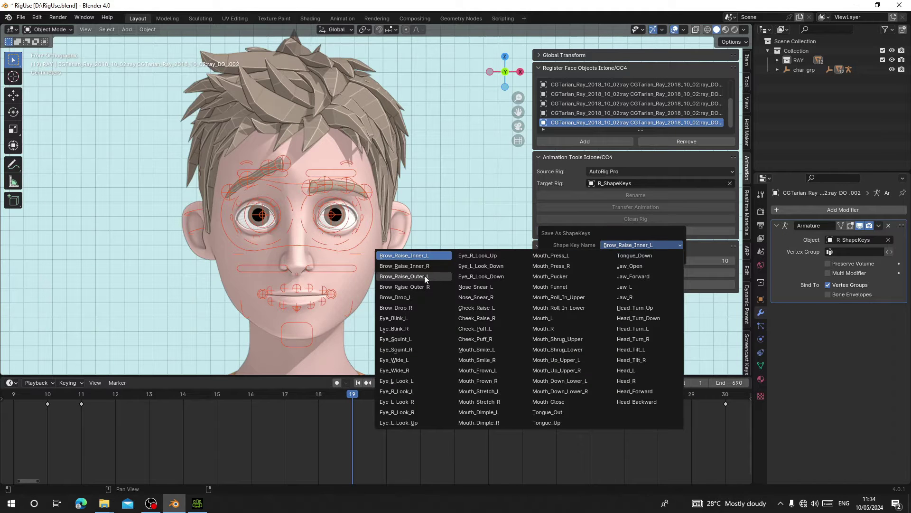
click(398, 268)
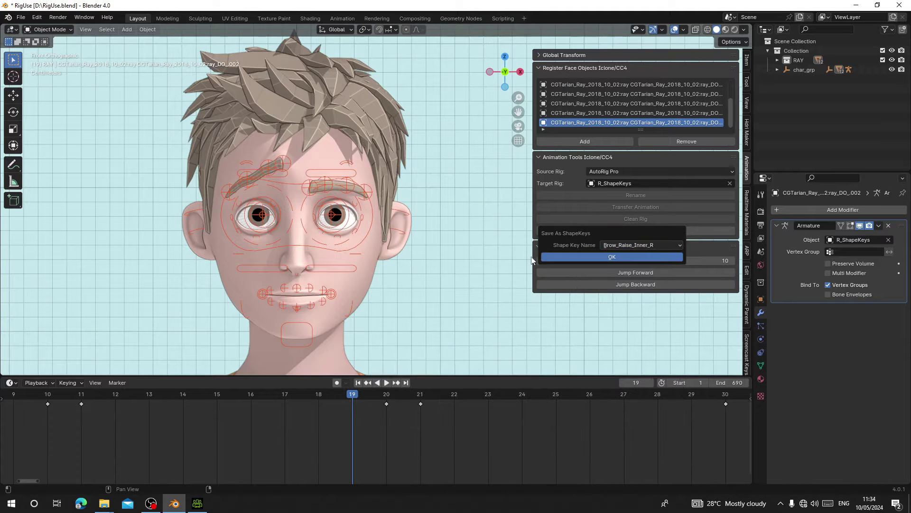
click(586, 254)
- Jump forward to frame 29 and save the pose as shape key Brow_Raise_Outer_L
click(596, 274)
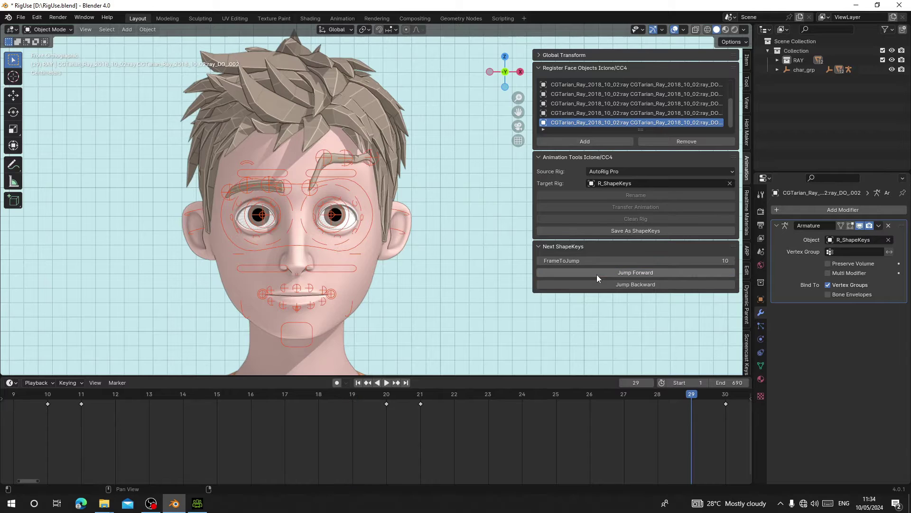
click(611, 231)
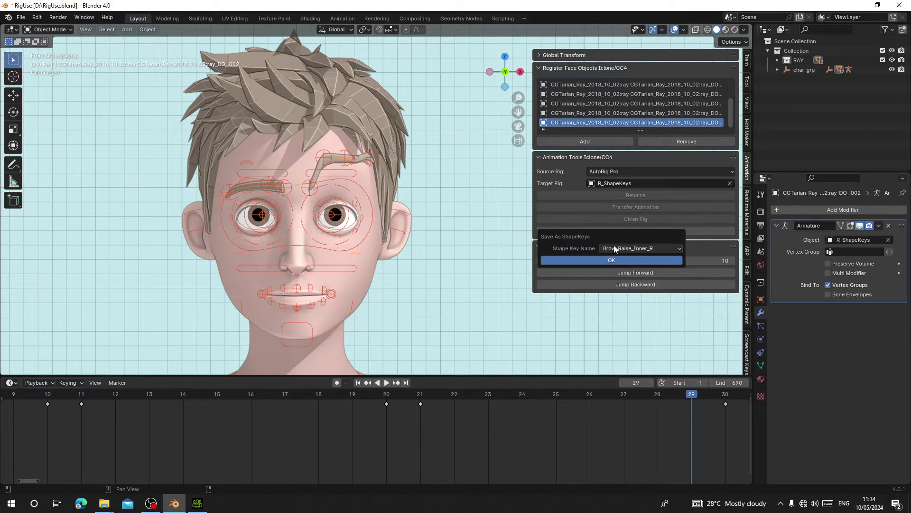
click(617, 249)
click(401, 280)
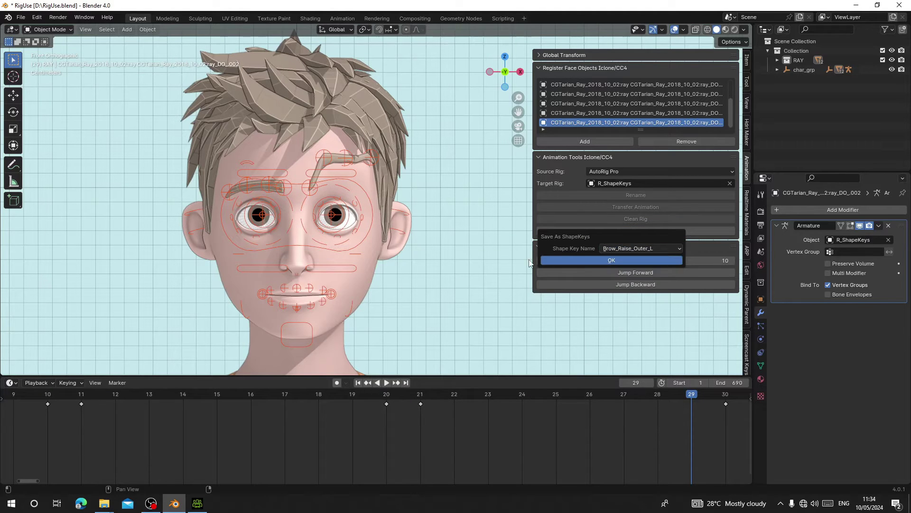
click(591, 260)
- Jump forward to frame 39 and save the pose as shape key Brow_Raise_Outer_R
click(600, 275)
click(613, 230)
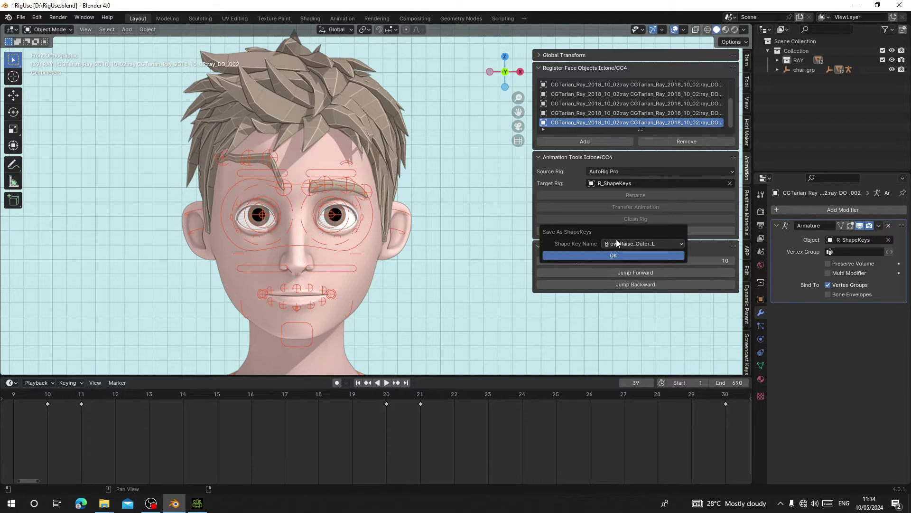
click(617, 242)
click(401, 289)
click(580, 257)
- Jump forward to frame 49 and save the lowered brow pose as shape key Brow_Drop_L
click(604, 273)
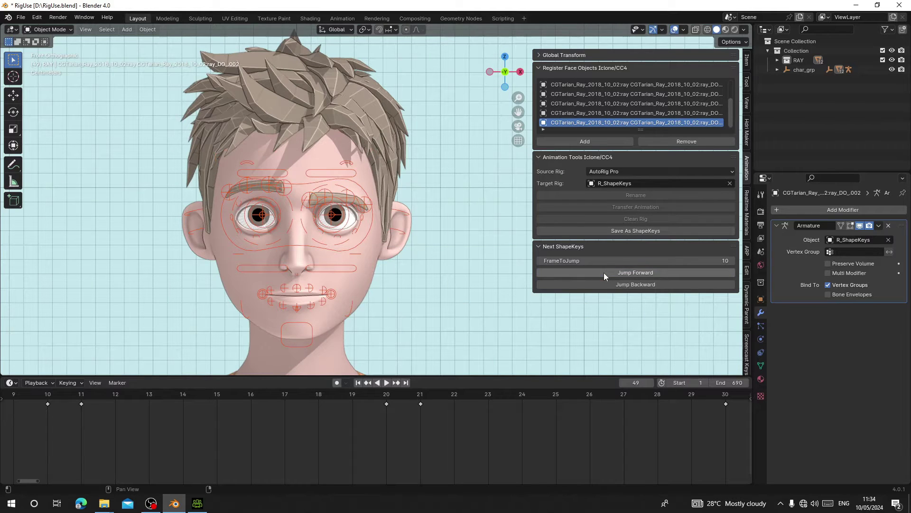
click(607, 231)
click(617, 249)
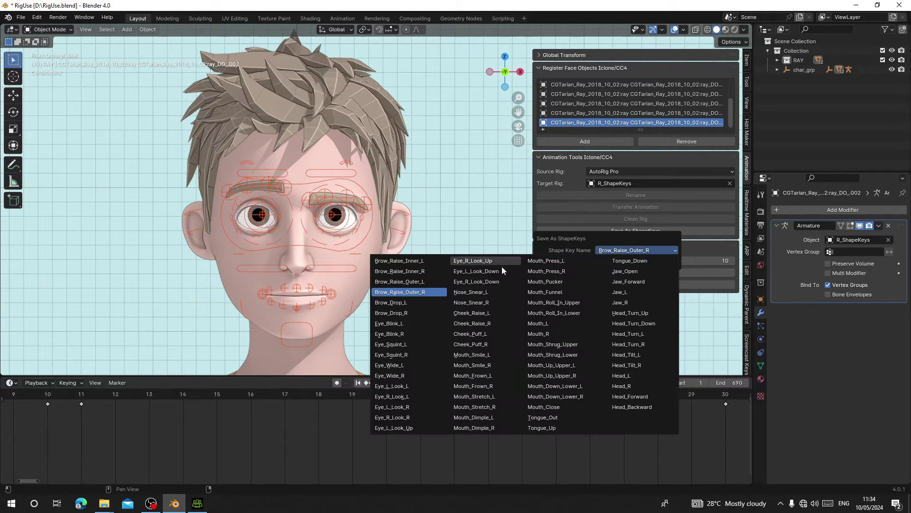
click(398, 304)
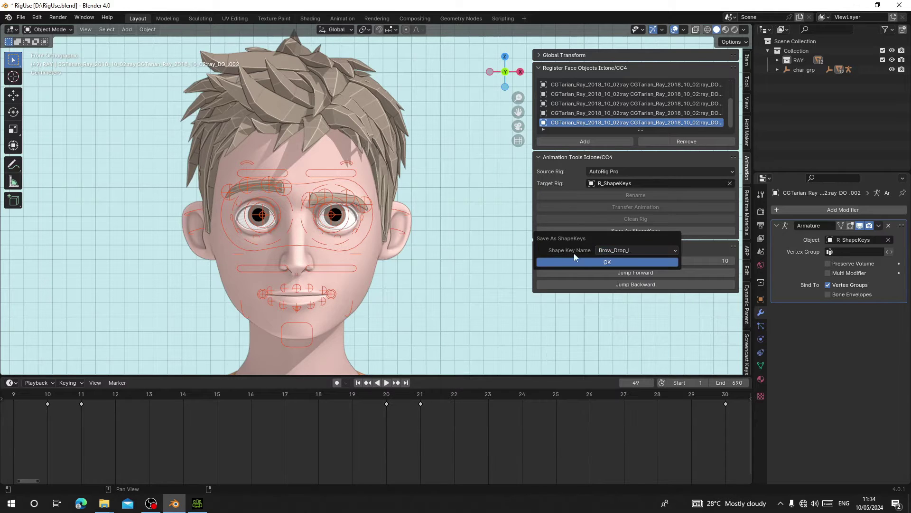
click(583, 262)
- Jump forward to frame 59 and save the lowered brow pose as shape key Brow_Drop_R
middle_drag(568, 427, 58, 447)
scroll(377, 447, down, 10)
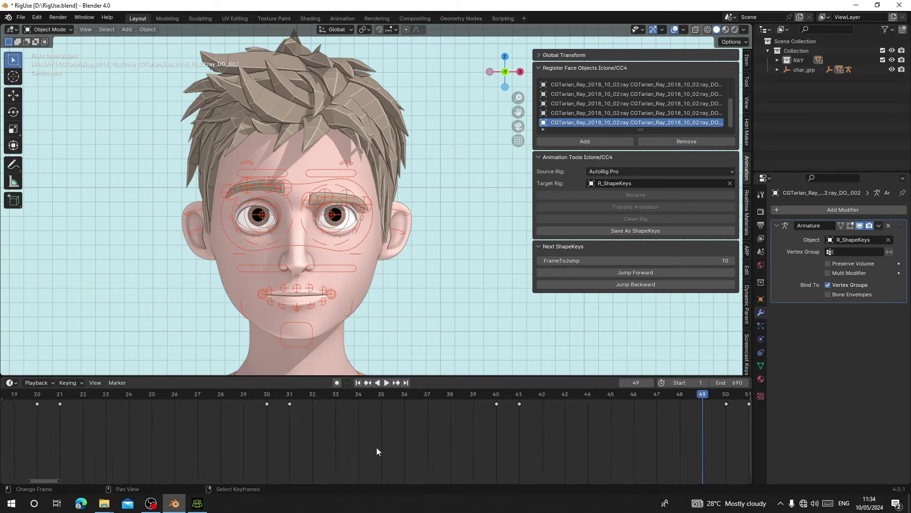
middle_drag(417, 420, 134, 412)
scroll(349, 431, up, 2)
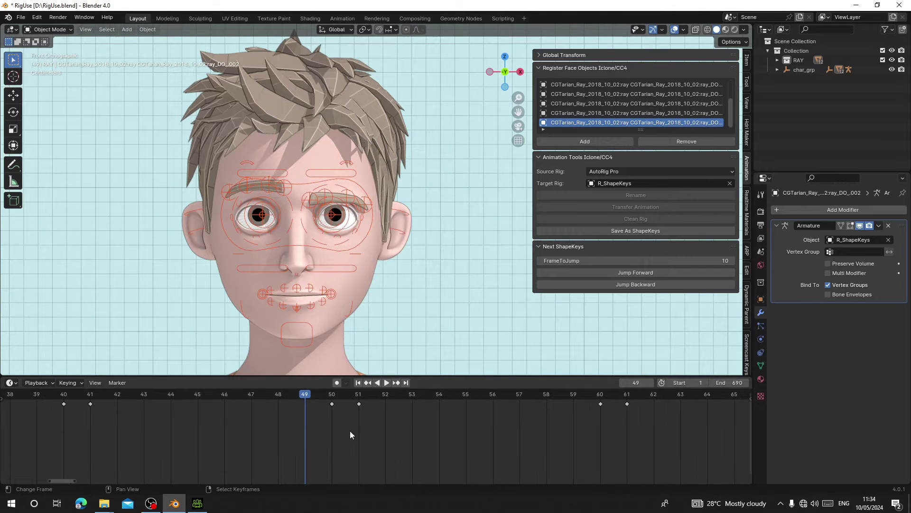
scroll(360, 416, up, 2)
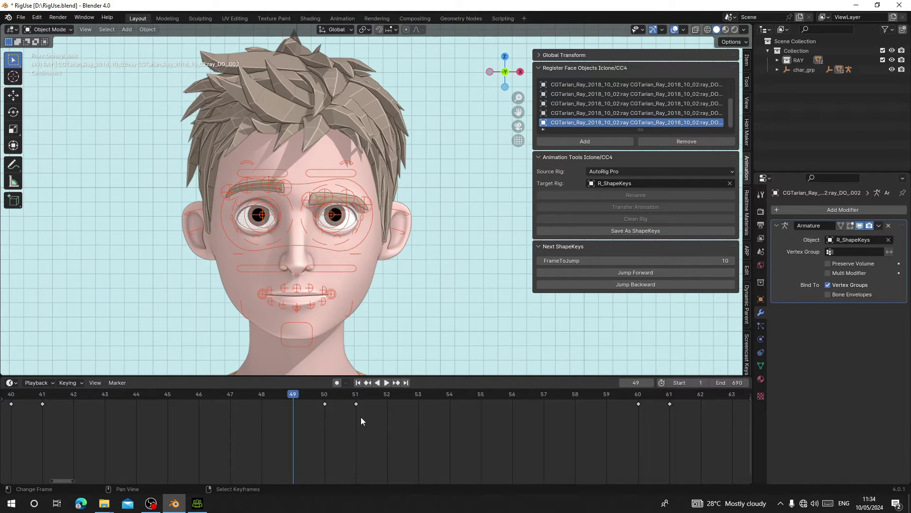
click(616, 273)
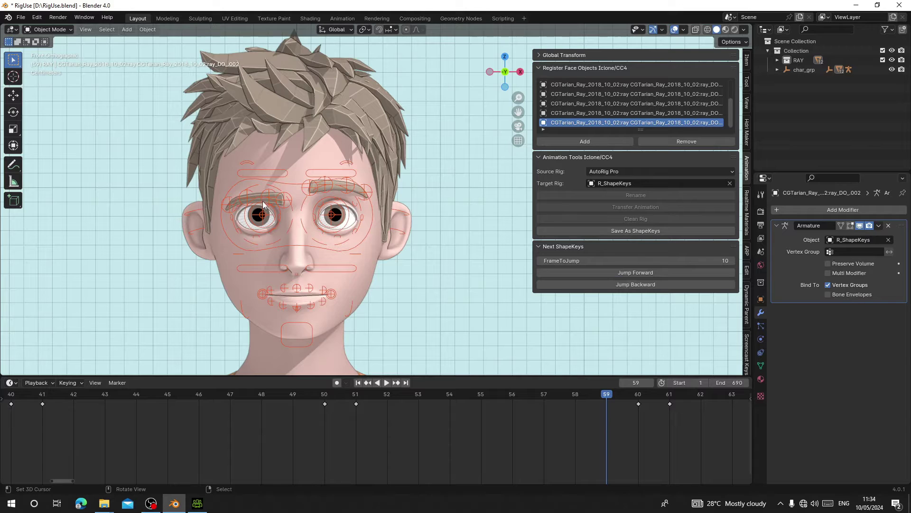
click(586, 232)
click(590, 247)
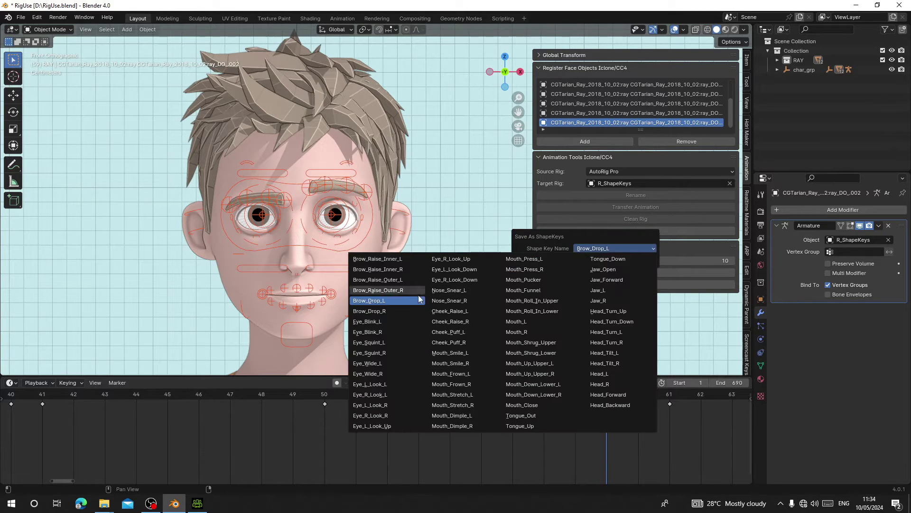
click(366, 314)
- Save the squint pose at frame 99 as shape key Eye_Squint_R and save the Blender file
middle_drag(522, 470, 2, 469)
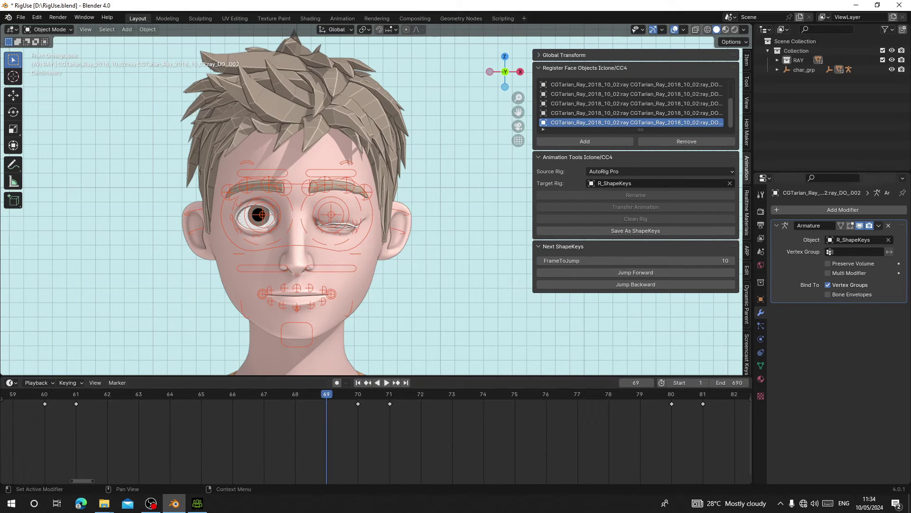
click(621, 272)
click(618, 231)
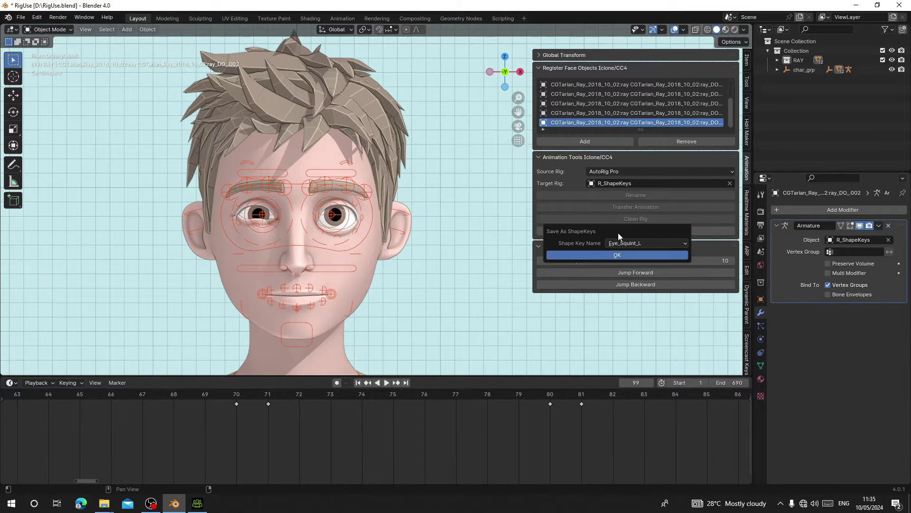
click(618, 243)
click(414, 349)
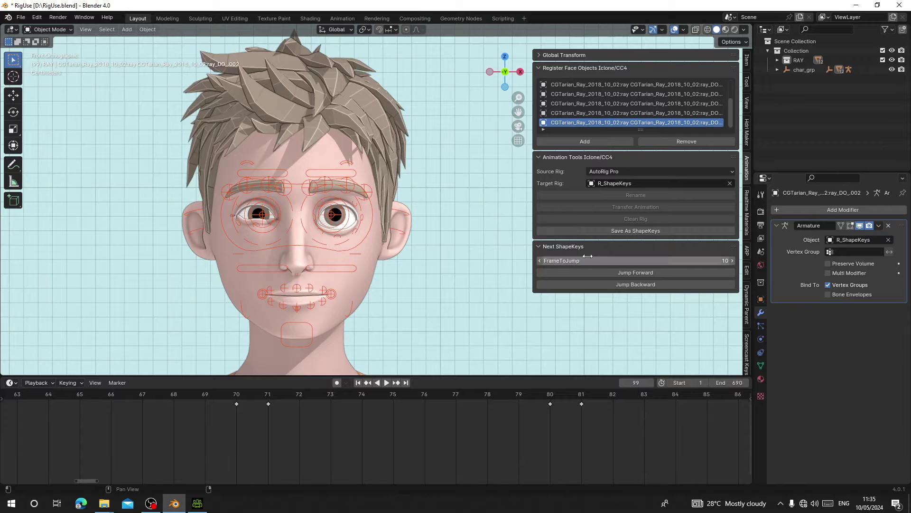
key(ctrl+s)
ctrl+scroll(561, 437, down, 7)
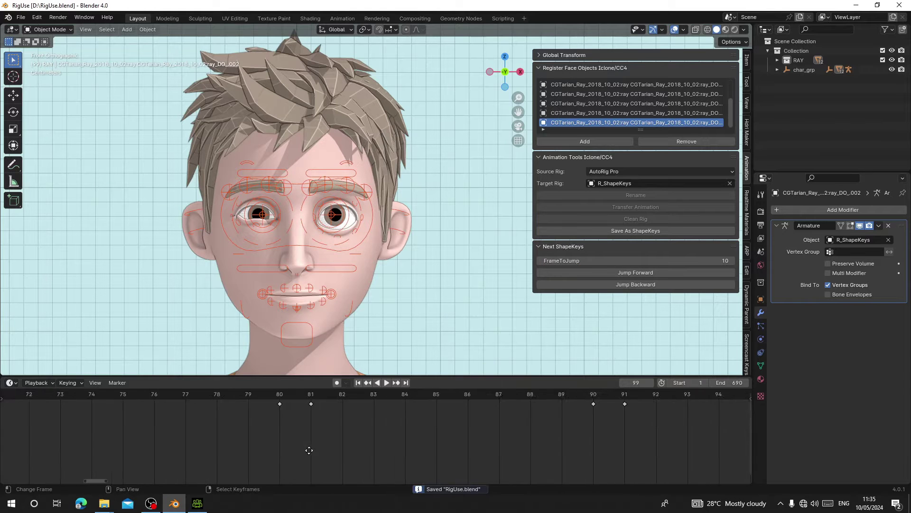
- Jump forward to frame 109 and save the widened eye pose as shape key Eye_Wide_L
click(606, 272)
click(604, 231)
click(605, 249)
click(403, 364)
click(596, 262)
- Save the frame 119 pose as shape key Eye_Wide_R and the frame 129 pose as Eye_L_Look_L
click(602, 272)
click(607, 232)
click(610, 249)
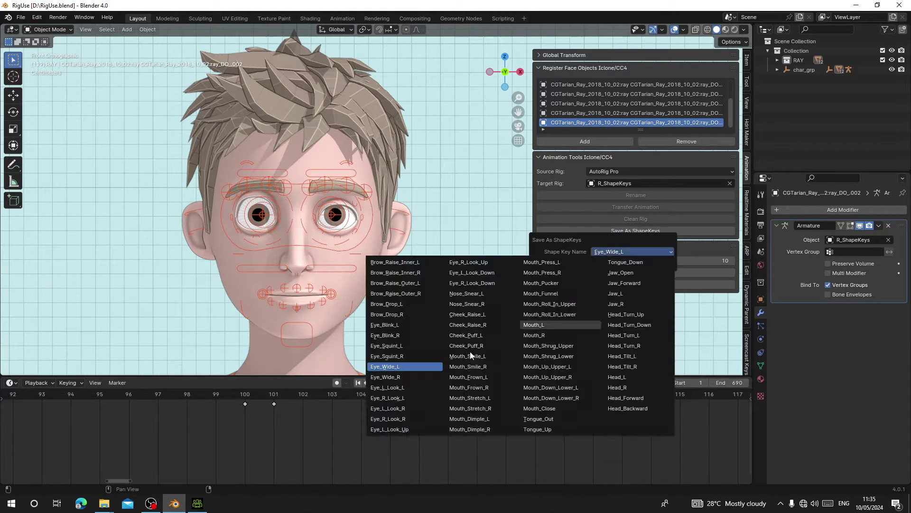
click(406, 376)
click(607, 263)
click(418, 384)
click(593, 261)
- Jump forward to frame 139 and save the sideways eye pose as shape key Eye_R_Look_L
click(583, 271)
click(590, 231)
click(599, 248)
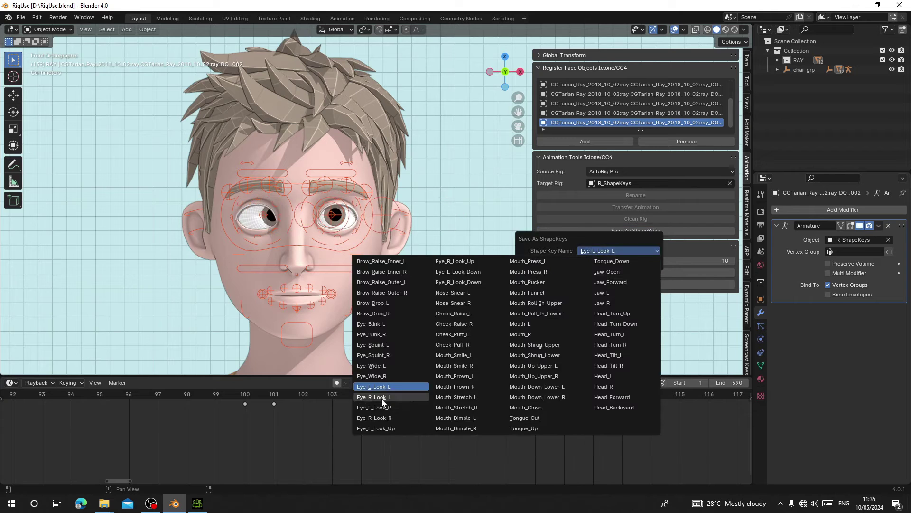
click(383, 396)
click(603, 261)
- Jump forward through frames 149 and 159, saving the poses as shape keys Eye_L_Look_R and Eye_R_Look_R
click(607, 272)
click(609, 260)
click(608, 272)
click(607, 230)
click(611, 249)
click(412, 412)
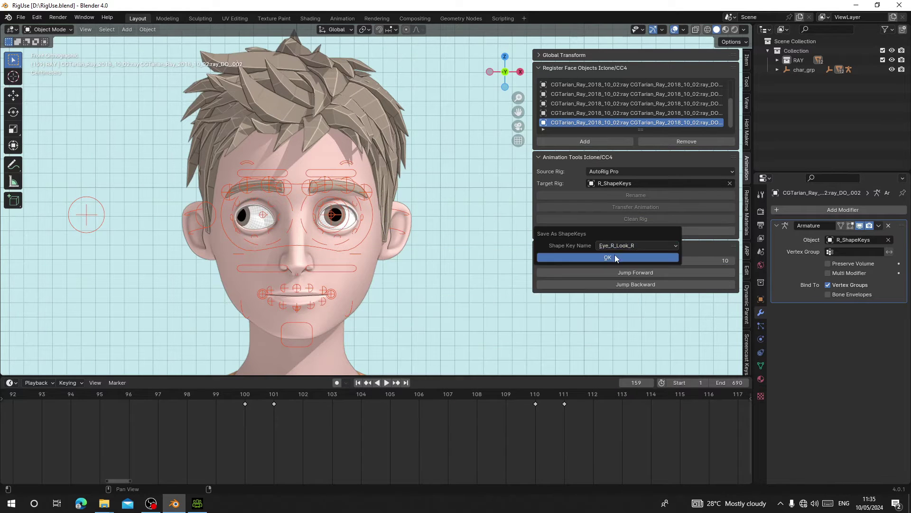
click(614, 260)
- Save the upward eye poses at frames 169 and 179 as shape keys Eye_L_Look_Up and Eye_R_Look_Up
click(615, 272)
click(616, 231)
click(616, 231)
click(620, 248)
click(492, 260)
click(619, 261)
- Save the downward eye poses at frames 189 and 199 as shape keys Eye_L_Look_Down and Eye_R_Look_Down
click(621, 272)
click(623, 231)
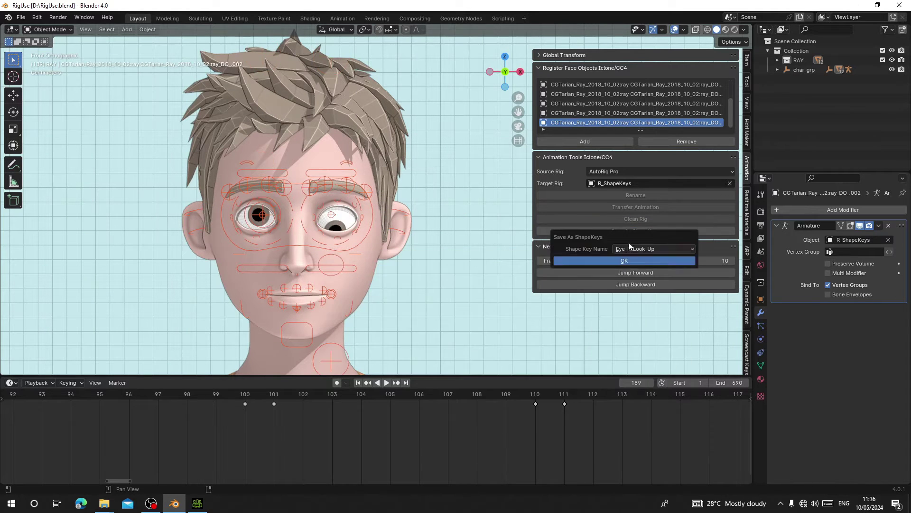
click(628, 248)
click(496, 270)
click(613, 272)
click(616, 231)
click(617, 250)
click(494, 283)
click(616, 262)
- Save the nose poses at frames 209 and 219 as shape keys Nose_Snear_L and Nose_Snear_R
click(616, 272)
click(613, 231)
click(616, 248)
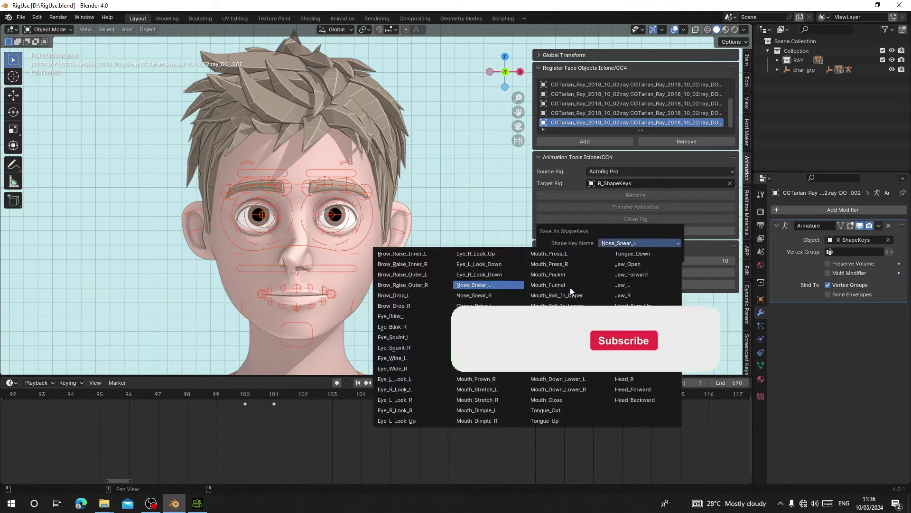
- Jump forward through frames 229 and 239, saving the poses as shape keys Cheek_Raise_L and Cheek_Raise_R
click(589, 273)
click(600, 230)
click(603, 247)
click(490, 333)
click(590, 260)
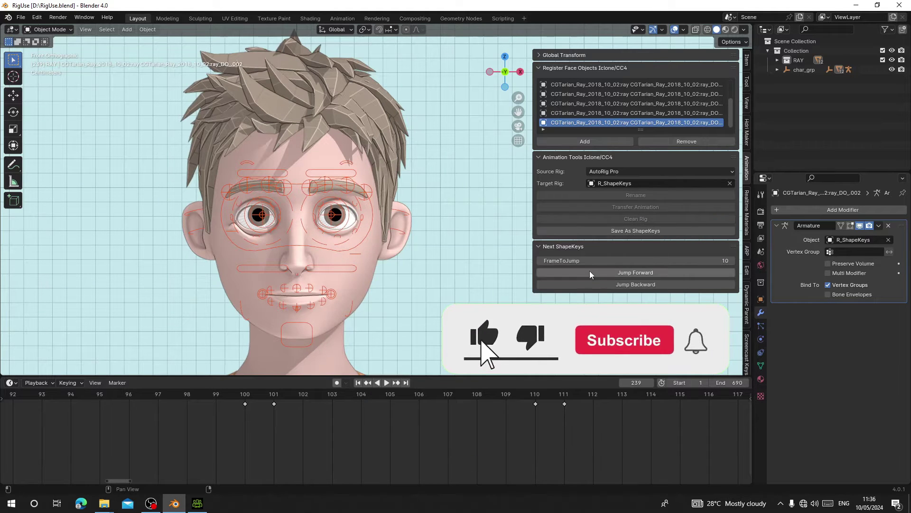
click(590, 273)
click(605, 231)
click(607, 248)
click(570, 261)
- Save the cheek poses at frames 249 and 259 as shape keys Cheek_Puff_L and Cheek_Puff_R
click(588, 272)
click(602, 230)
click(604, 248)
click(475, 343)
click(583, 260)
- Save the smile poses at frames 269 and 279 as shape keys Mouth_Smile_L and Mouth_Smile_R
click(599, 272)
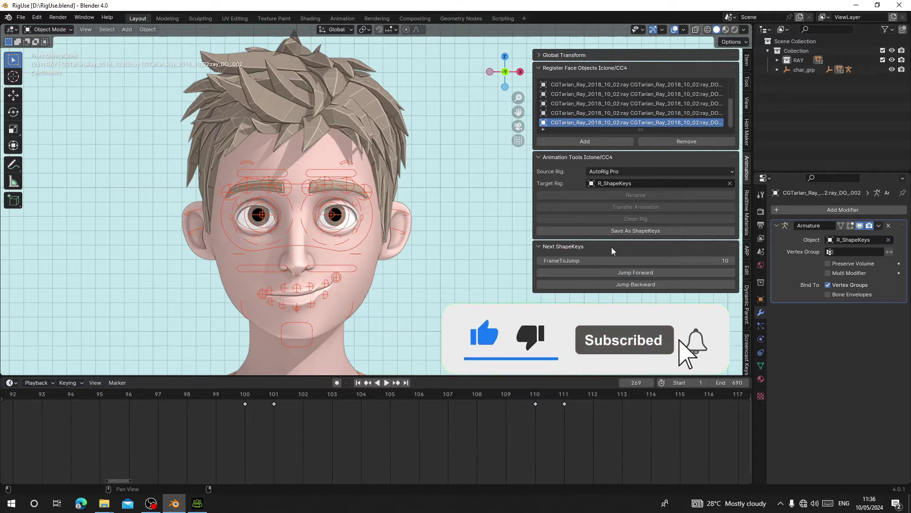
click(610, 231)
click(489, 363)
click(610, 260)
- Jump forward through frames 289 and 299, saving the poses as shape keys Mouth_Frown_L and Mouth_Frown_R
click(622, 272)
click(620, 232)
click(620, 250)
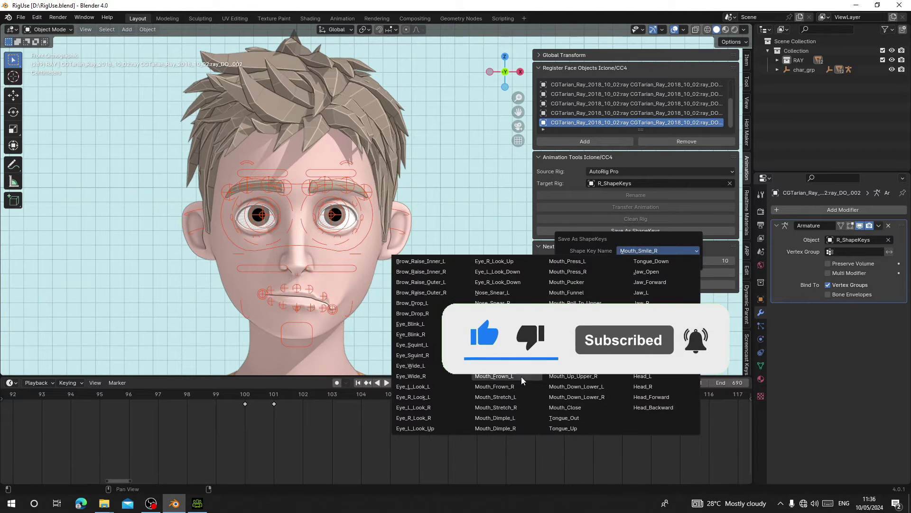
click(521, 377)
click(620, 262)
click(625, 274)
click(477, 384)
click(605, 258)
- Save the stretched mouth poses at frames 309 and 319 as shape keys Mouth_Stretch_L and Mouth_Stretch_R
click(613, 273)
click(610, 232)
click(610, 250)
click(476, 394)
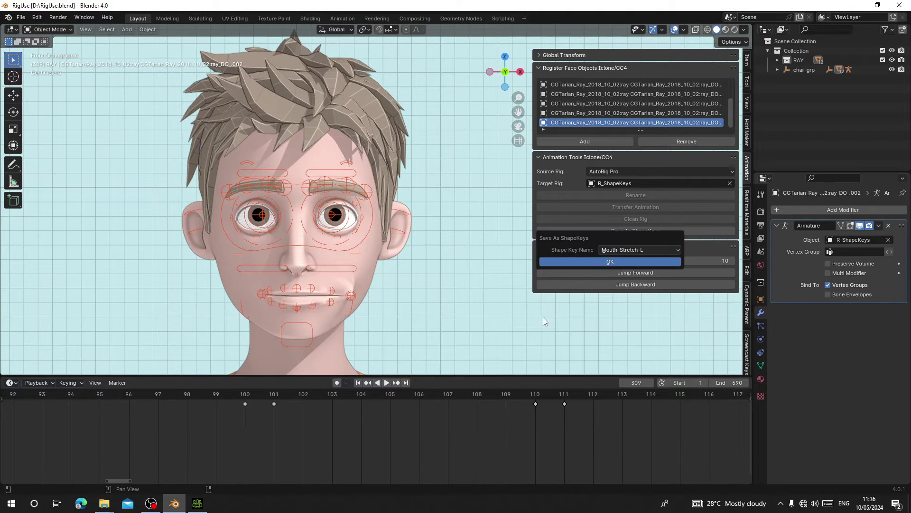
click(607, 261)
click(616, 273)
click(470, 402)
click(599, 259)
- Save the frame 329 pose as shape key Mouth_Dimple_L and the frame 339 pose as Mouth_Dimple_R
click(608, 273)
click(614, 231)
click(614, 247)
click(477, 412)
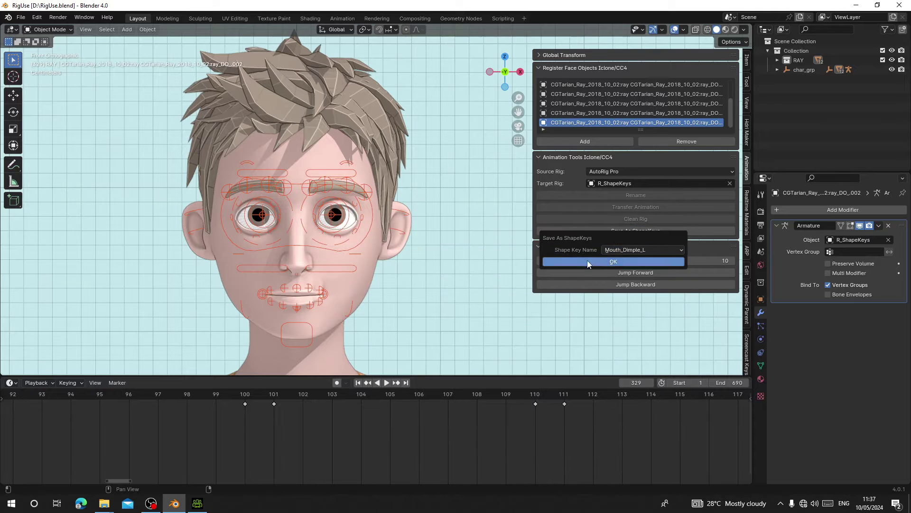
click(589, 259)
click(605, 272)
click(608, 258)
- Jump forward to frame 349 and save the pose as shape key Mouth_Press_L
click(613, 272)
click(619, 231)
click(621, 248)
click(558, 260)
click(586, 260)
- Save the frame 359 pose as shape key Mouth_Press_R and the frame 369 pose as Mouth_Pucker
click(589, 271)
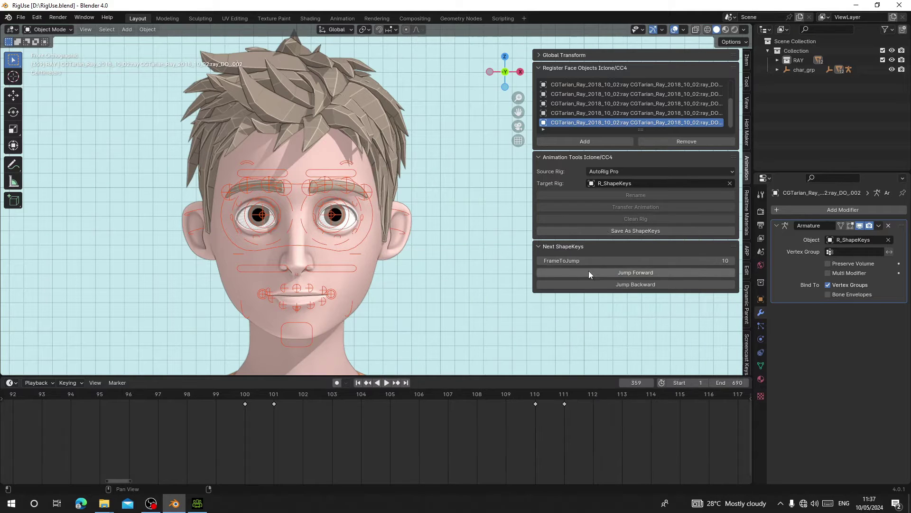
click(616, 232)
click(555, 281)
click(599, 260)
- Jump forward to frame 379 and save the open, rounded mouth pose as shape key Mouth_Funnel
click(614, 272)
click(617, 232)
click(619, 250)
click(560, 291)
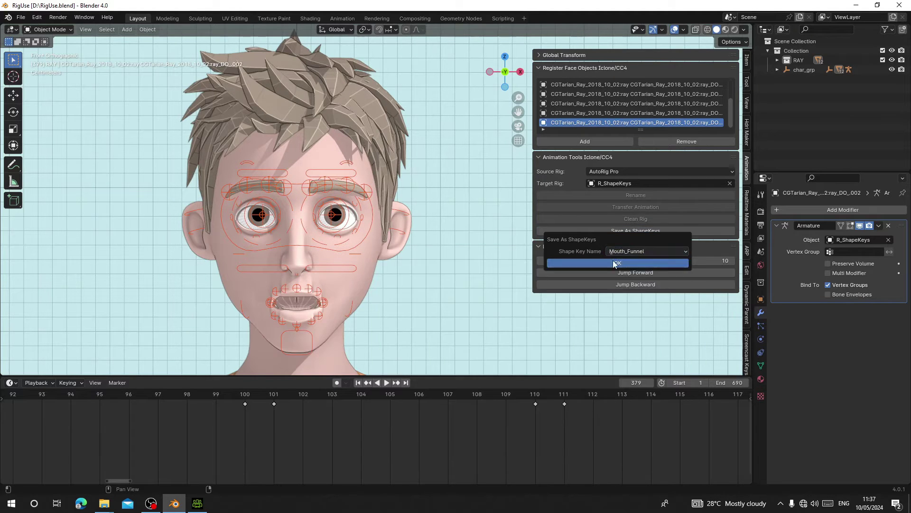
click(612, 261)
- Save the lip poses at frames 389 and 399 as shape keys Mouth_Roll_In_Upper and Mouth_Roll_In_Lower
click(613, 272)
click(606, 261)
- Jump forward through frames 409 and 419, saving the shifted mouth poses as shape keys Mouth_L and Mouth_R
click(605, 272)
click(601, 231)
click(602, 248)
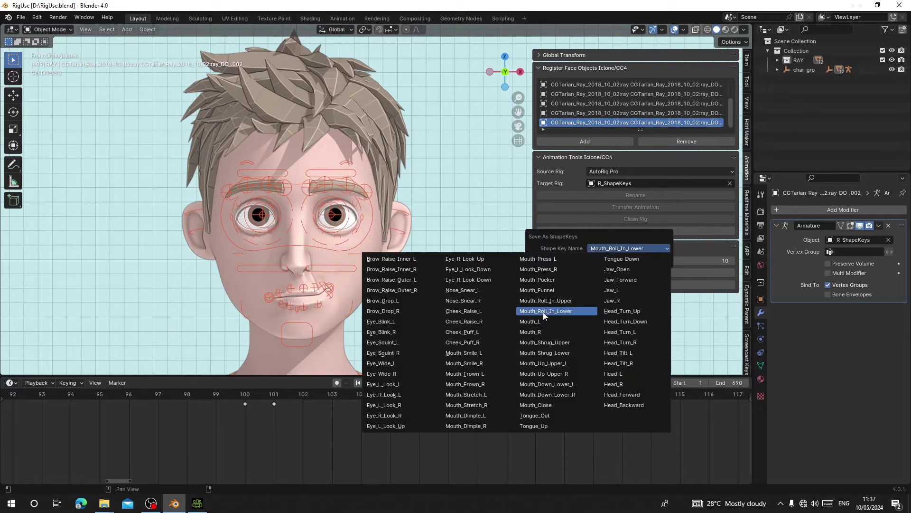
click(572, 312)
click(599, 260)
click(608, 272)
click(609, 231)
click(567, 333)
click(599, 260)
- Save the frame 429 pose as shape key Mouth_Shrug_Upper and the frame 439 pose as Mouth_Shrug_Lower
click(608, 272)
click(609, 231)
click(610, 249)
click(562, 344)
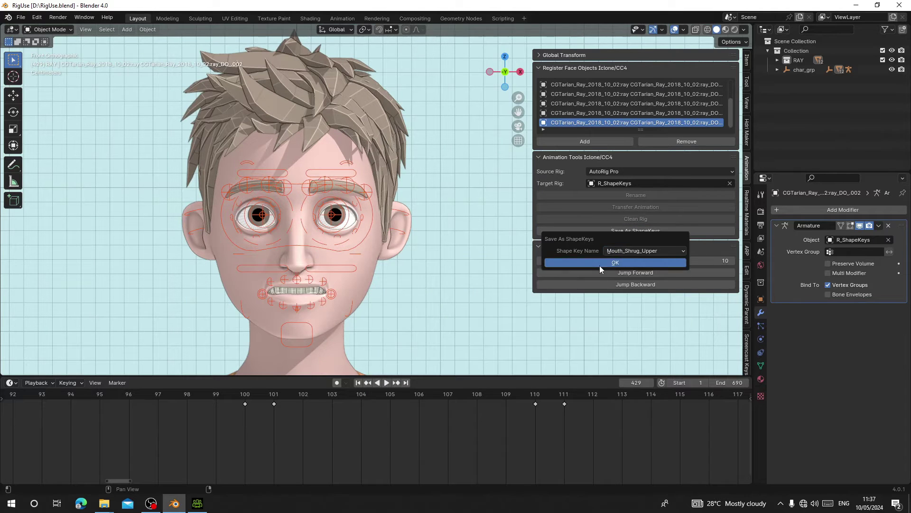
click(599, 263)
click(608, 271)
click(600, 264)
- Save the raised upper-lip poses at frames 449 and 459 as shape keys Mouth_Up_Upper_L and Mouth_Up_Upper_R
click(612, 272)
click(615, 232)
click(643, 250)
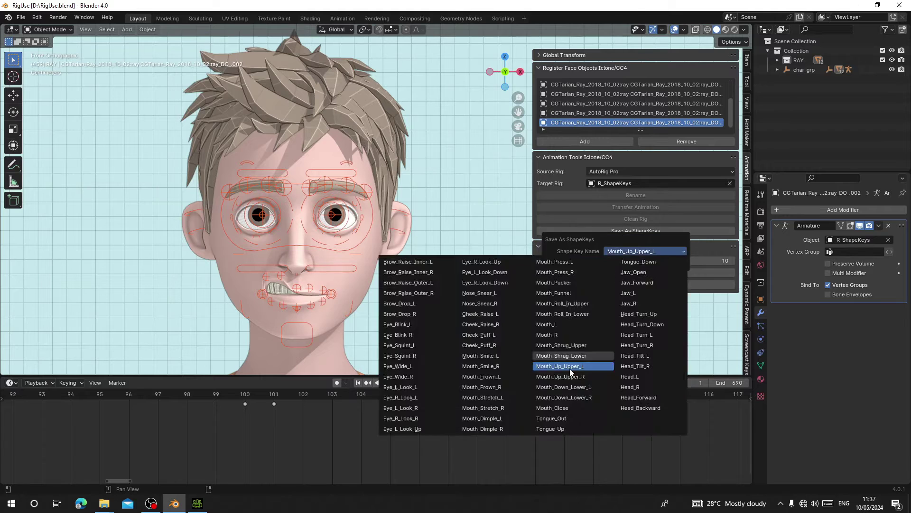
click(571, 375)
click(609, 264)
- Save the lower-lip poses at frames 469 and 479 as shape keys Mouth_Down_Lower_L and Mouth_Down_Lower_R
click(612, 272)
click(608, 231)
click(560, 394)
click(602, 260)
- Jump forward to frame 489 and save the pose as shape key Mouth_Close
click(604, 272)
click(606, 232)
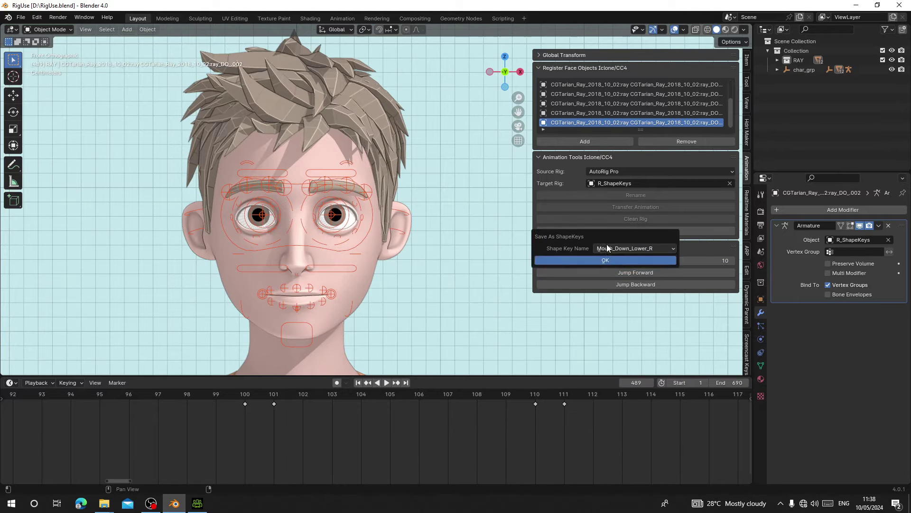
click(621, 246)
click(555, 403)
click(599, 258)
- Save the tongue poses at frames 499 and 509 as shape keys Tongue_Out and Tongue_Up
click(596, 272)
click(613, 244)
click(548, 422)
click(599, 257)
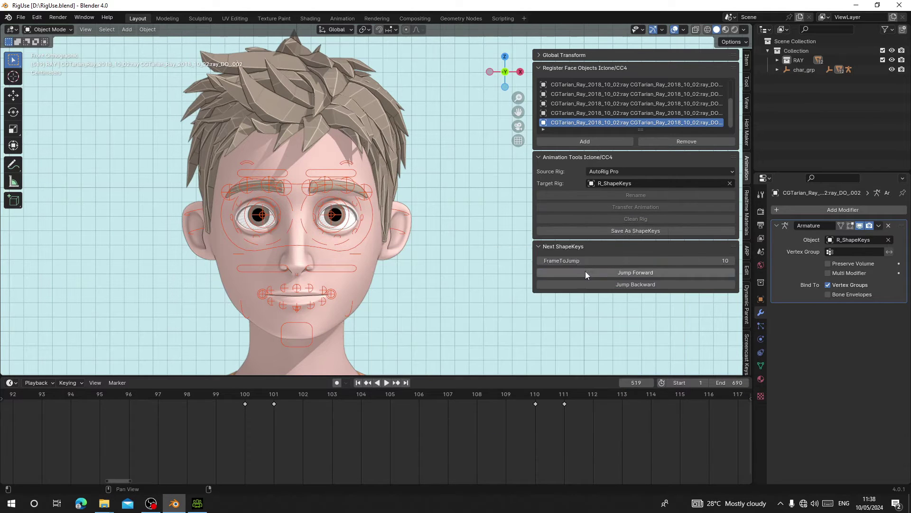
- Save the frame 519 pose as shape key Tongue_Down and the frame 529 pose as Jaw_Open
click(589, 272)
click(593, 233)
click(606, 248)
click(607, 262)
click(606, 259)
- Save the frame 539 jaw pose as shape key Jaw_Forward
click(617, 232)
click(627, 249)
click(622, 283)
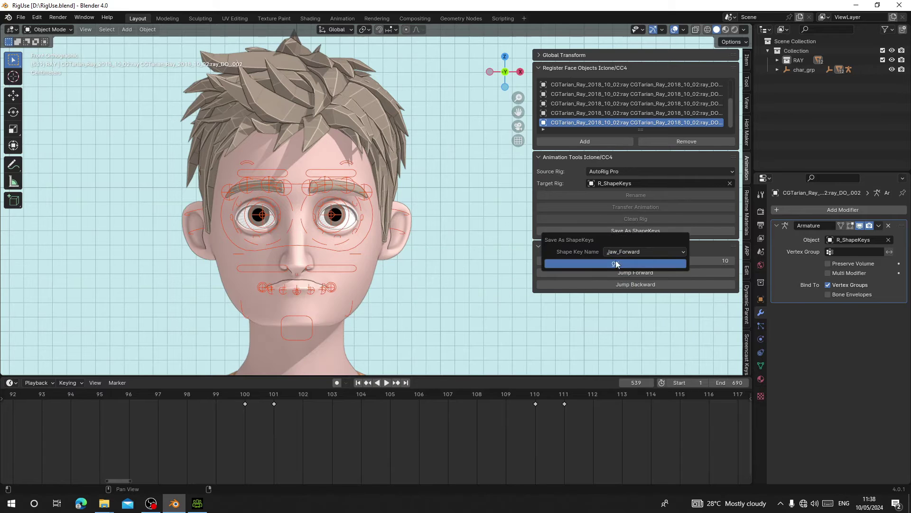
click(616, 261)
- Save the sideways jaw poses at frames 549 and 559 as shape keys Jaw_L and Jaw_R
click(616, 272)
click(617, 231)
click(628, 249)
click(621, 293)
- Save the upward-tilted head pose at frame 569 as shape key Head_Turn_Up
click(629, 234)
click(633, 249)
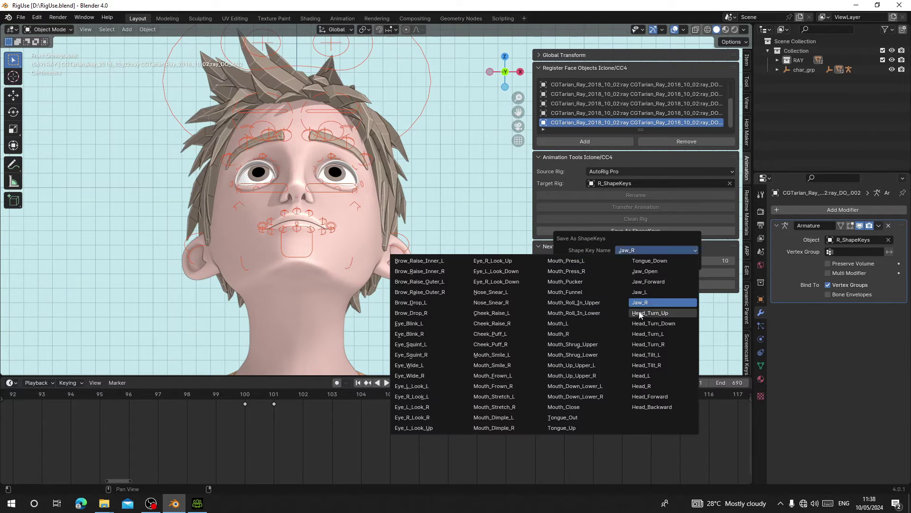
click(636, 313)
click(629, 262)
- Save the frame 579 pose as shape key Head_Turn_Down and the frame 589 pose as Head_Turn_L
click(628, 274)
click(629, 234)
click(633, 249)
click(637, 323)
click(637, 328)
click(628, 261)
- Jump forward to frame 599 and save the turned head pose as shape key Head_Turn_R
click(625, 273)
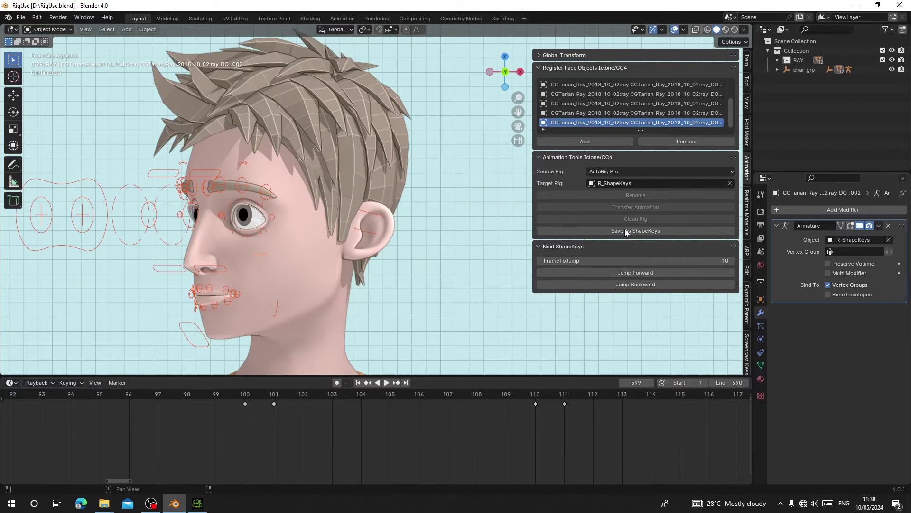
click(625, 230)
click(629, 246)
click(632, 339)
click(612, 261)
- Save the tilted head poses at frames 609 and 619 as shape keys Head_Tilt_L and Head_Tilt_R
click(613, 273)
click(625, 231)
click(627, 249)
click(636, 362)
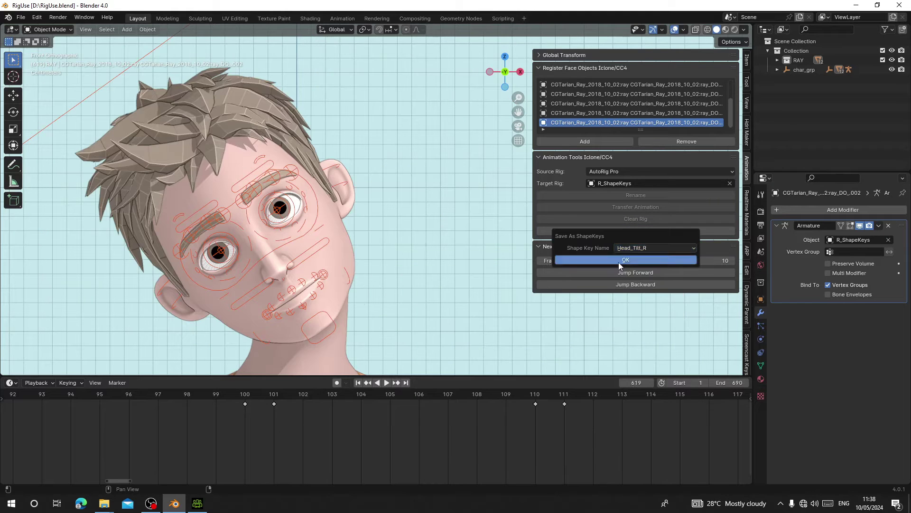
click(619, 261)
- Save the sideways head poses at frames 629 and 639 as shape keys Head_L and Head_R
click(621, 272)
click(625, 230)
click(628, 249)
click(636, 374)
click(629, 230)
click(660, 245)
click(653, 339)
click(626, 258)
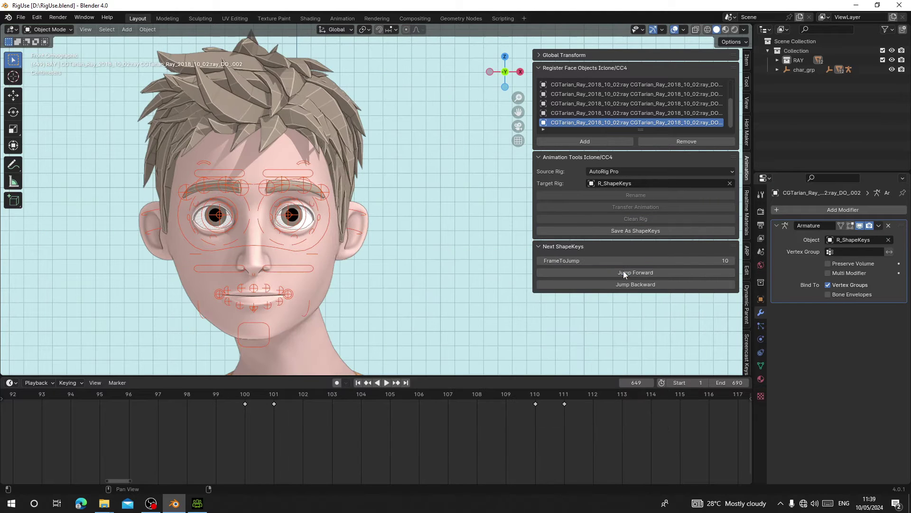
- Save the frame 649 pose as a shape key, and save the frame 679 pose as shape key Head_Backward
click(625, 230)
click(626, 259)
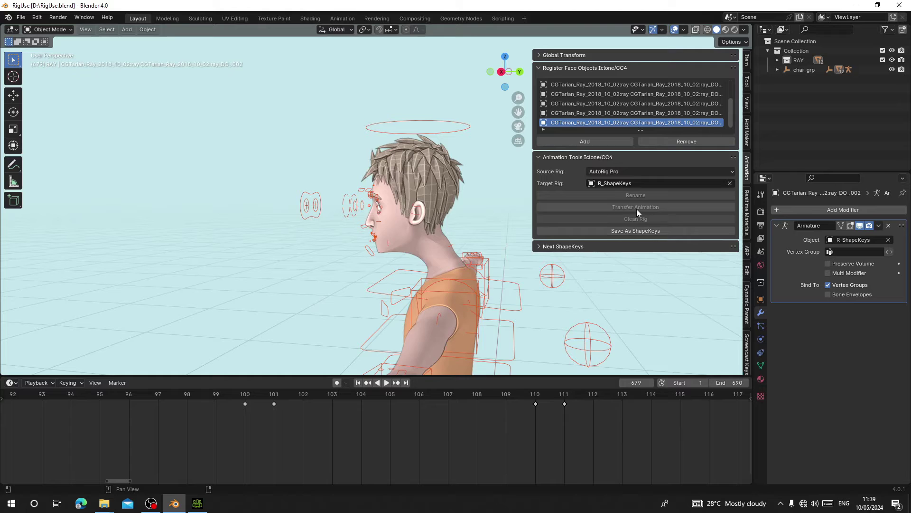
click(636, 229)
click(641, 244)
click(648, 398)
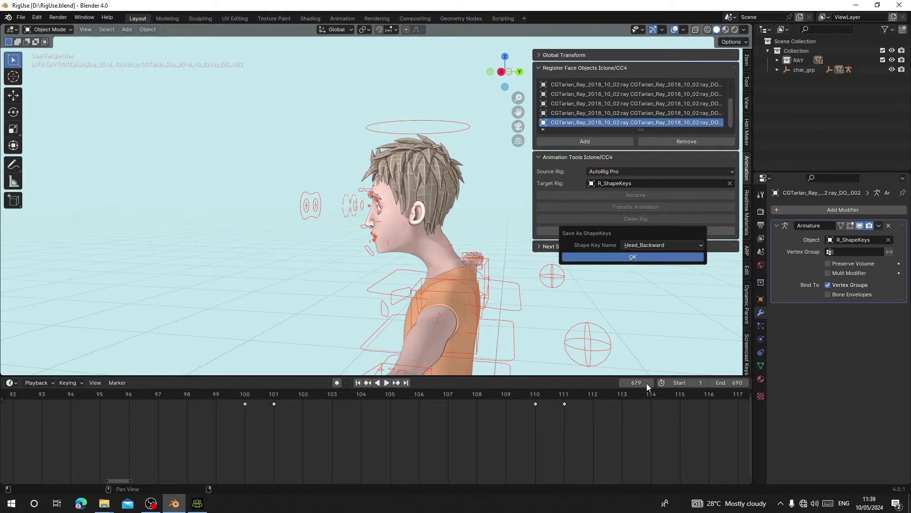
click(632, 257)
- Jump forward to frame 689 and save that head pose as shape key Head_Backward
click(632, 247)
click(636, 274)
click(635, 231)
click(636, 247)
click(661, 407)
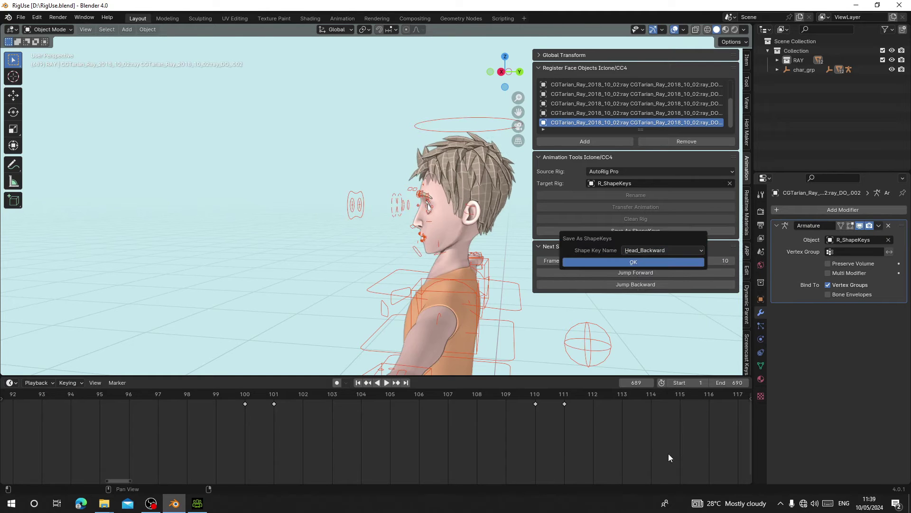
- Return the timeline to frame 1 and save the RigUse.blend file
ctrl+middle_drag(451, 403, 340, 407)
drag(340, 407, 316, 408)
middle_drag(294, 175, 396, 171)
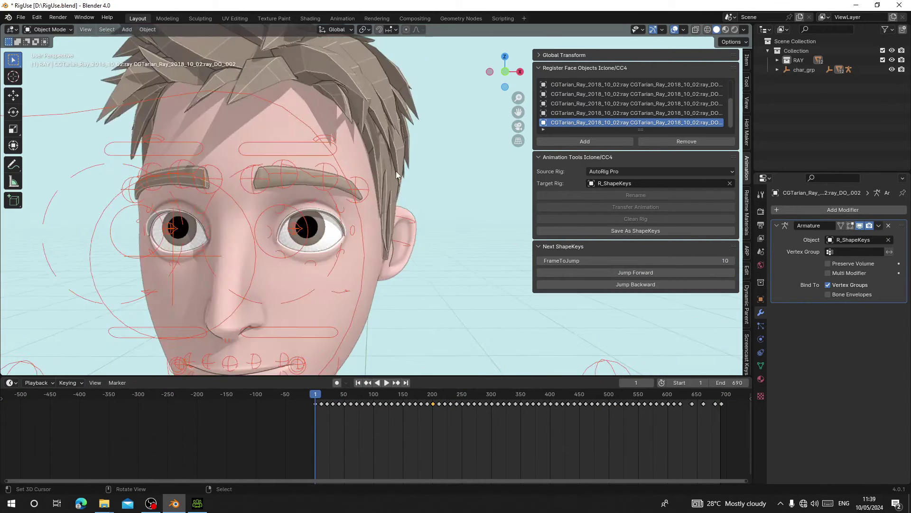
scroll(396, 172, down, 5)
key(ctrl+s)
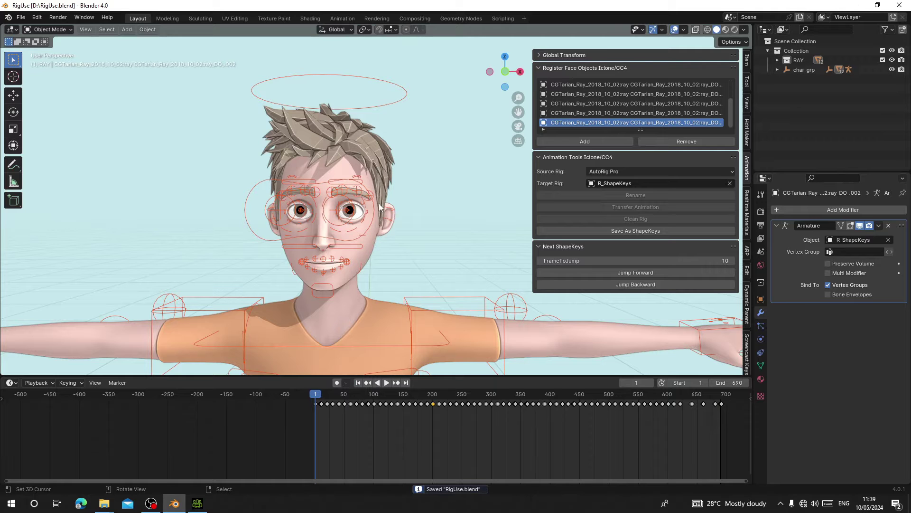
- Select the head mesh and preview its Brow_Raise_Inner_L shape key by varying the value
middle_drag(288, 259, 363, 221)
scroll(302, 263, up, 5)
scroll(364, 221, down, 5)
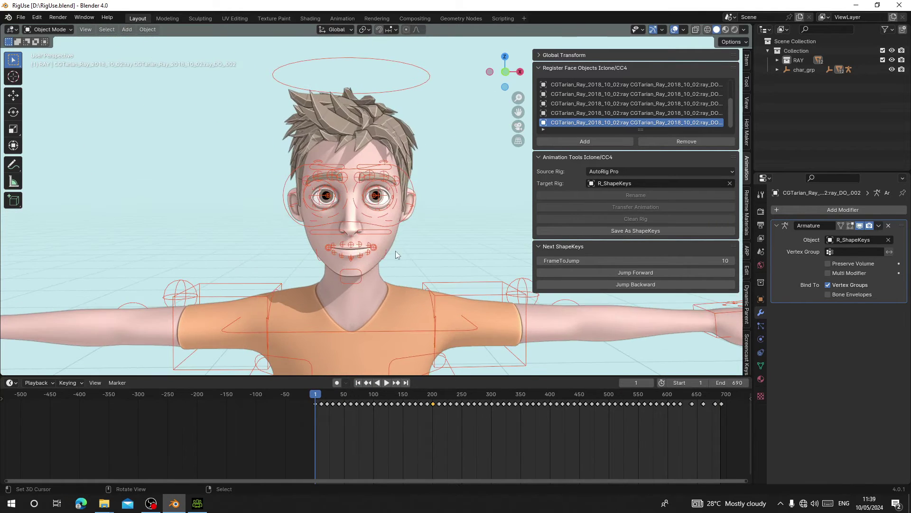
click(433, 280)
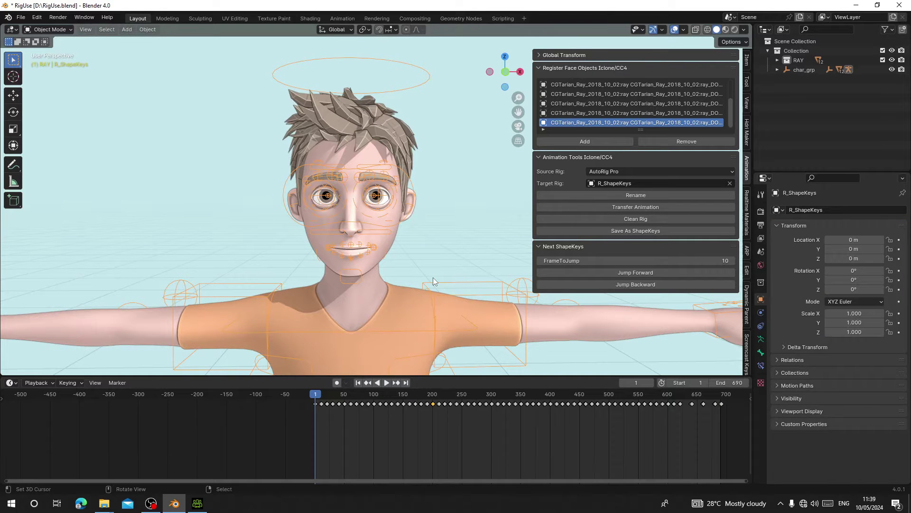
click(432, 279)
scroll(391, 245, up, 3)
click(759, 365)
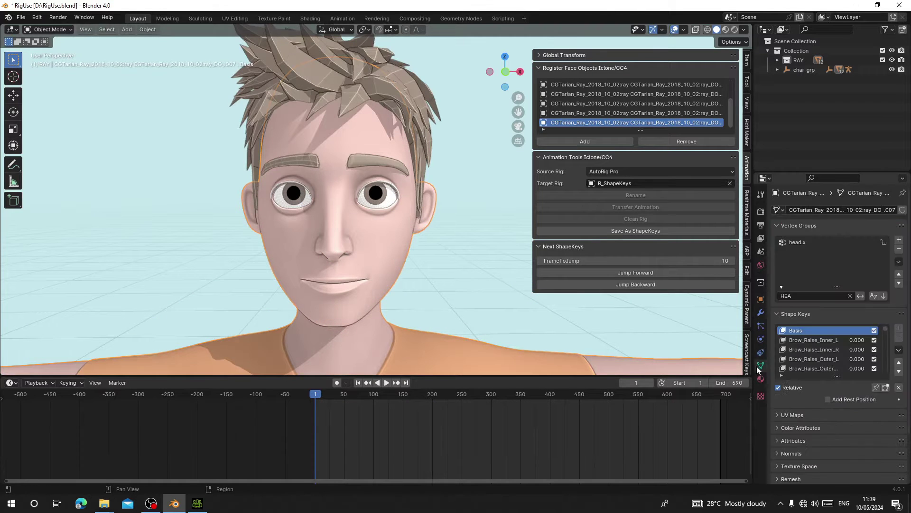
click(816, 338)
mouse_move(838, 399)
mouse_down()
mouse_move(892, 399)
mouse_move(827, 400)
mouse_move(893, 399)
mouse_move(826, 399)
mouse_up()
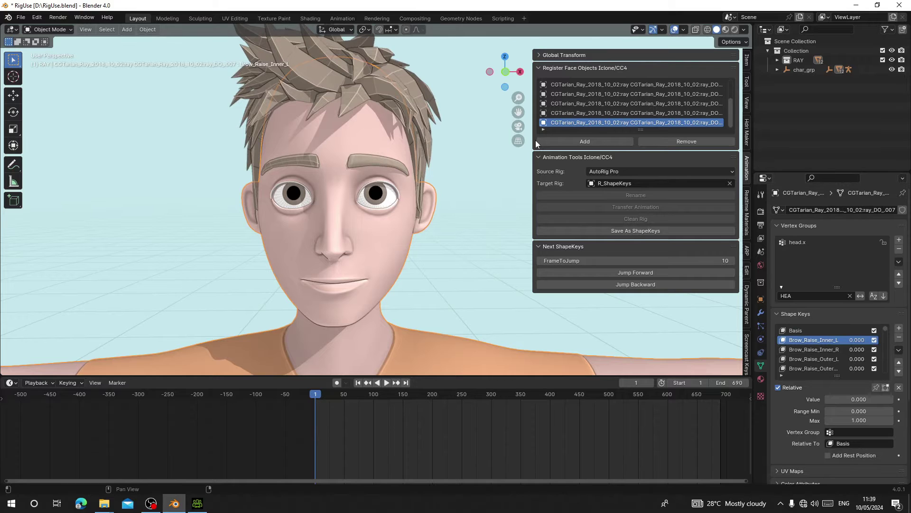
- Select the eyebrow mesh and preview its Brow_Raise_Inner_L shape key by varying the value
click(377, 160)
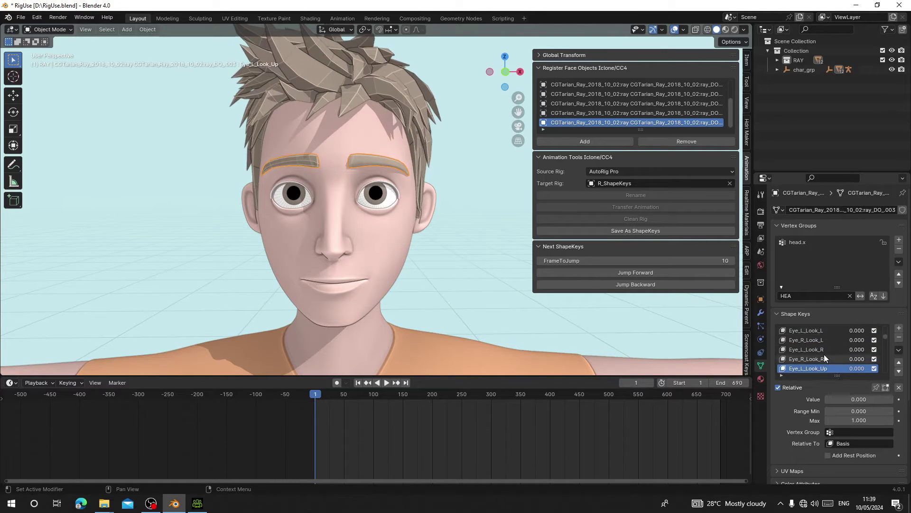
scroll(824, 351, up, 5)
click(824, 340)
mouse_move(828, 399)
mouse_down()
mouse_move(889, 399)
mouse_move(825, 399)
mouse_up()
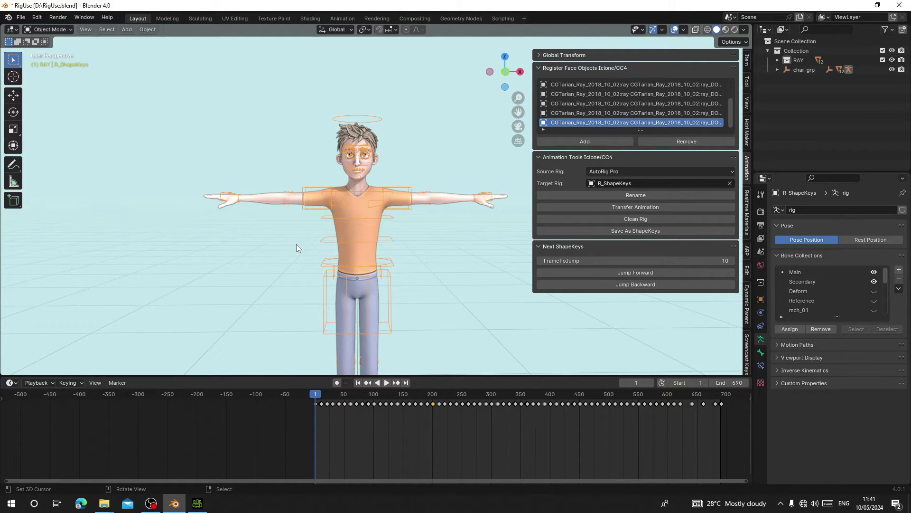
- Clean the animation from the R_ShapeKeys rig and return to the first frame of the timeline
middle_drag(297, 244, 389, 221)
scroll(340, 211, up, 4)
middle_drag(391, 268, 377, 312)
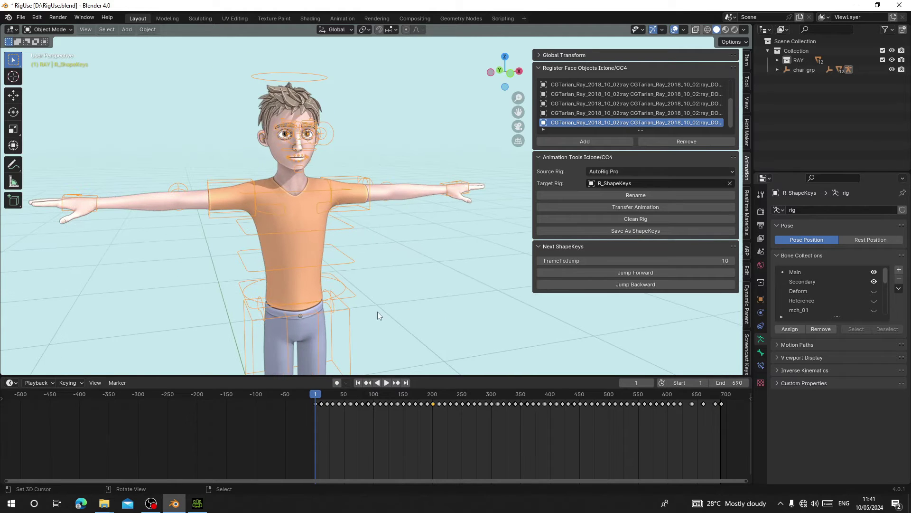
click(588, 221)
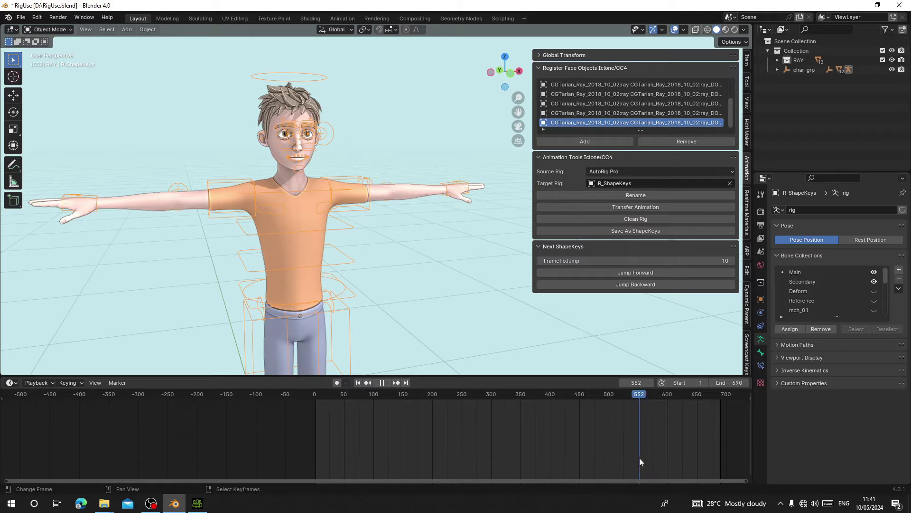
click(357, 383)
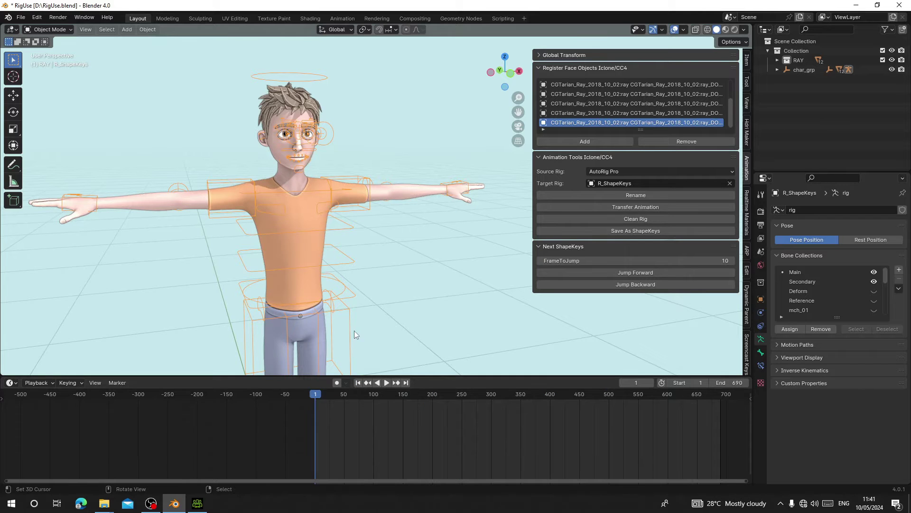
- Clear the parents of all selected objects while keeping their transformations, and delete the R_ShapeKeys rig
key(KP_1)
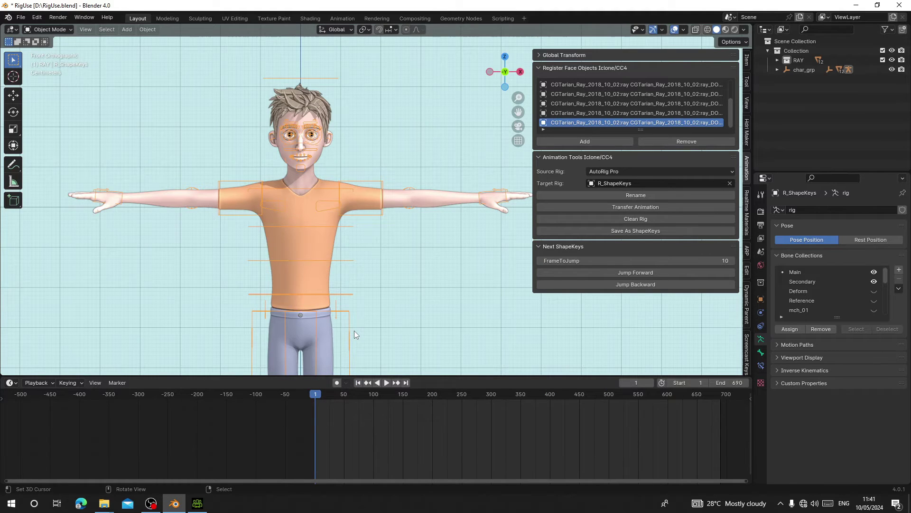
key(x)
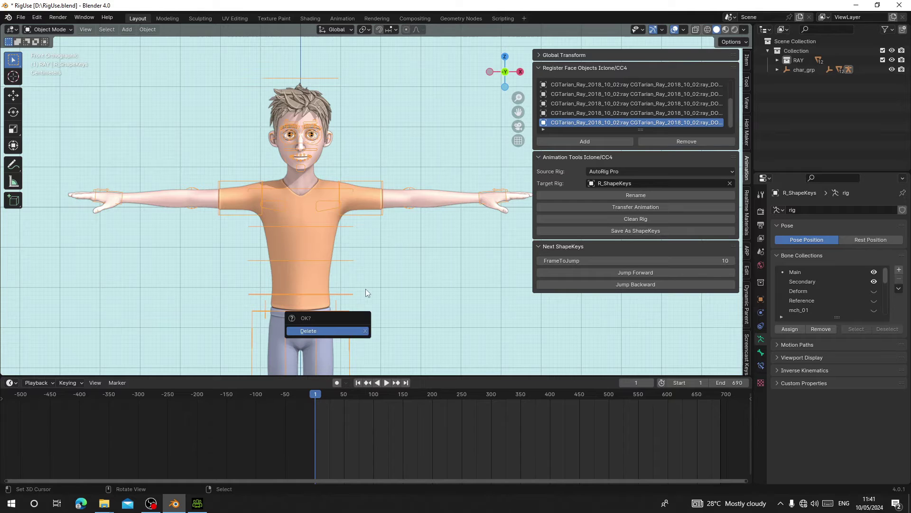
scroll(408, 289, down, 3)
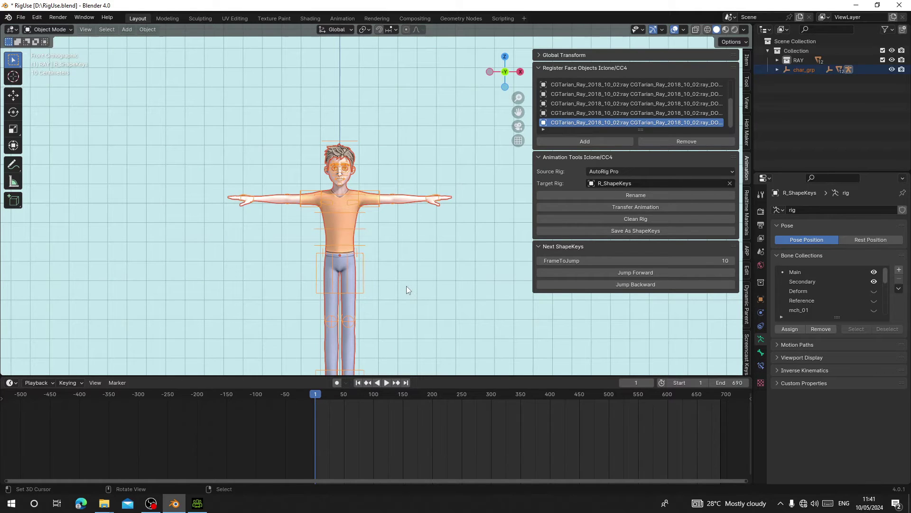
key(alt+p)
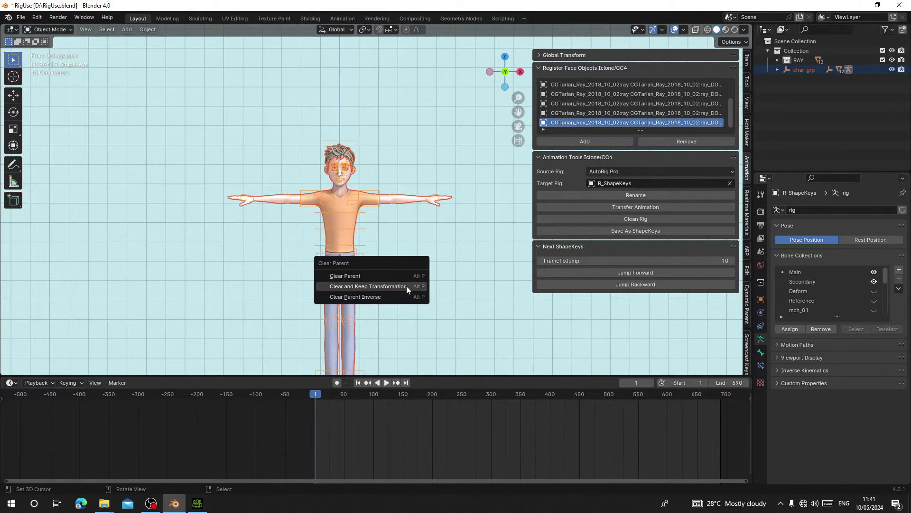
click(407, 286)
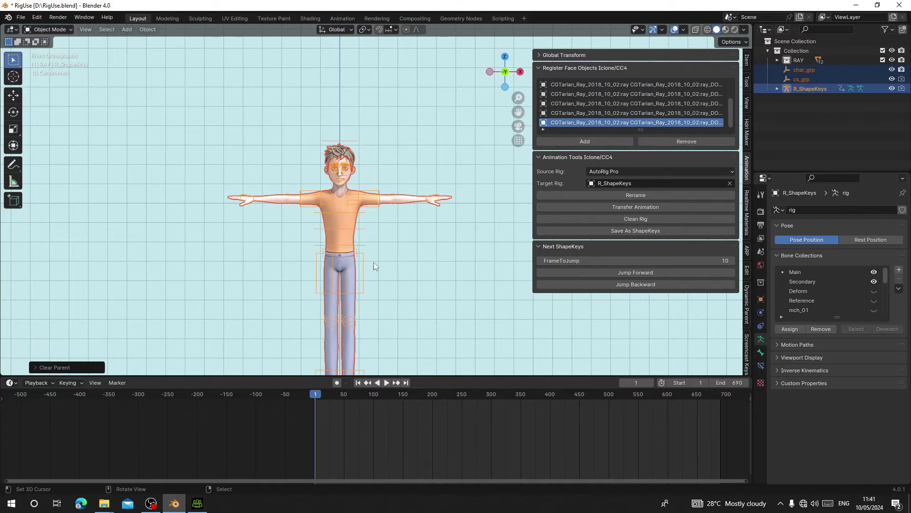
key(x)
click(366, 246)
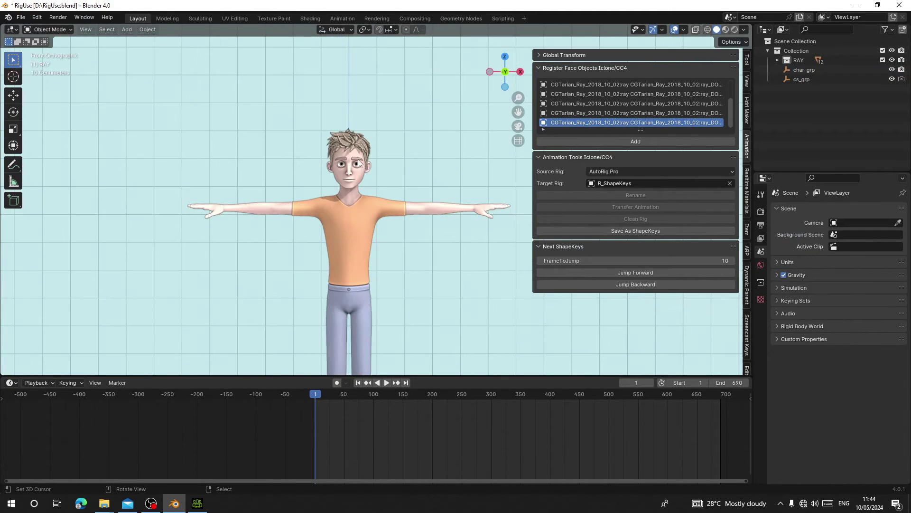
- Select all remaining objects and start an FBX export of the character
shift+middle_drag(374, 188, 343, 178)
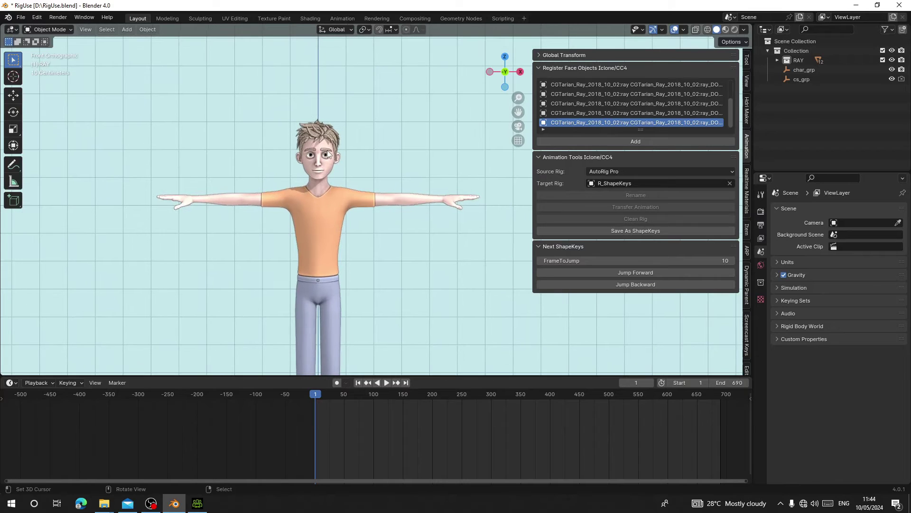
key(a)
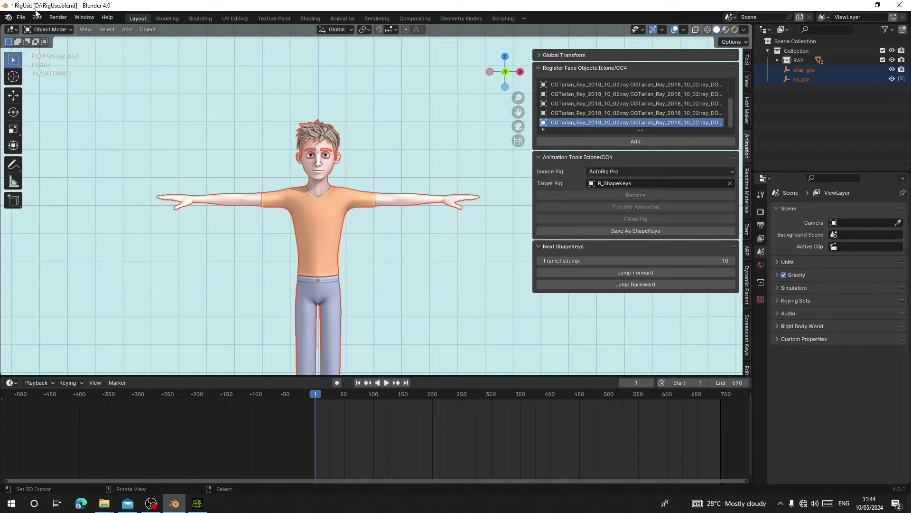
click(21, 18)
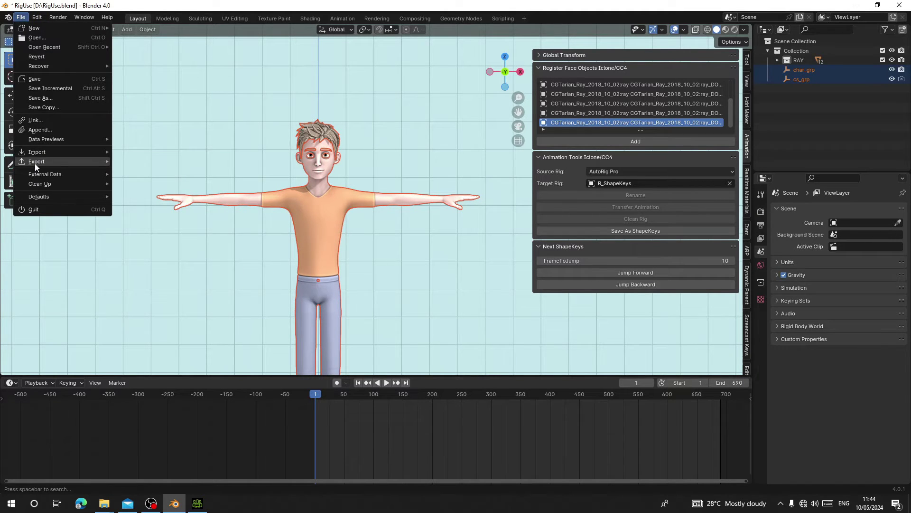
mouse_move(35, 161)
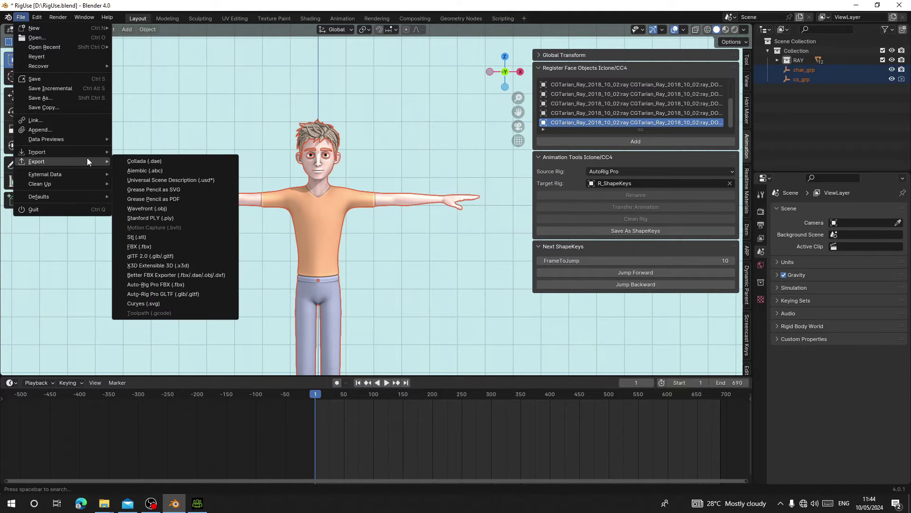
click(145, 246)
drag(300, 119, 251, 66)
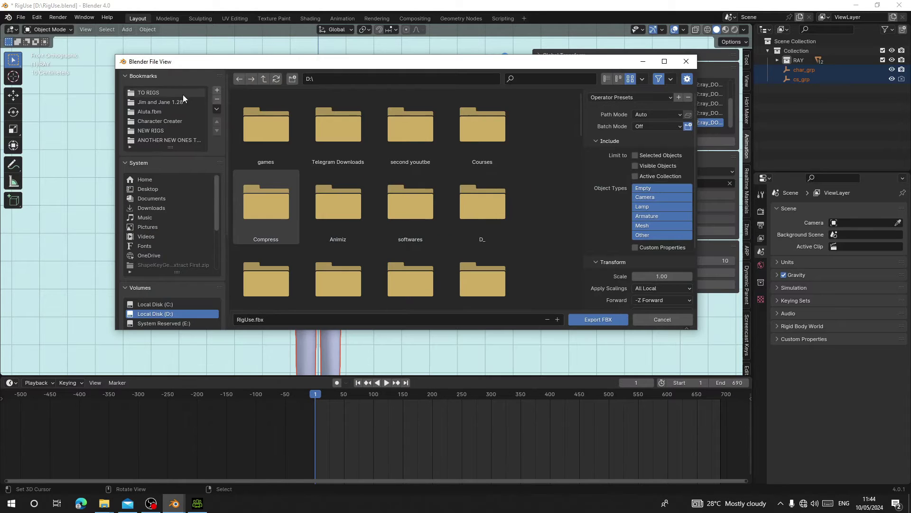
- Switch to File Explorer, create a new folder inside ShapeKeyGen_Iclone_CC4_Extract First, and open it
mouse_move(115, 504)
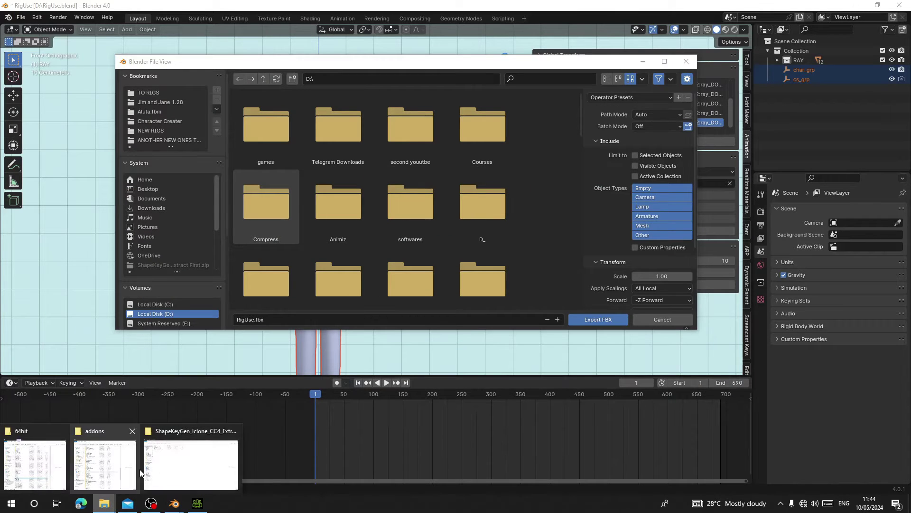
click(176, 469)
right_click(216, 147)
mouse_move(246, 281)
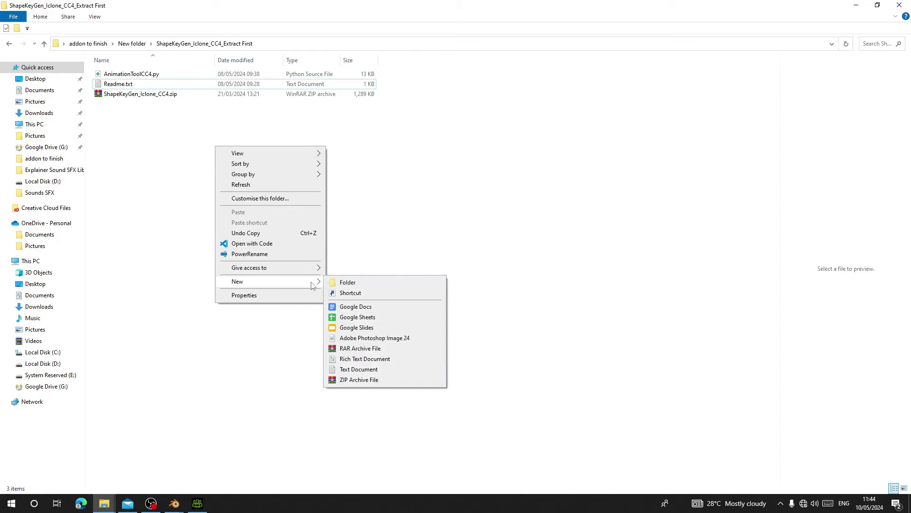
click(351, 282)
click(141, 98)
click(138, 60)
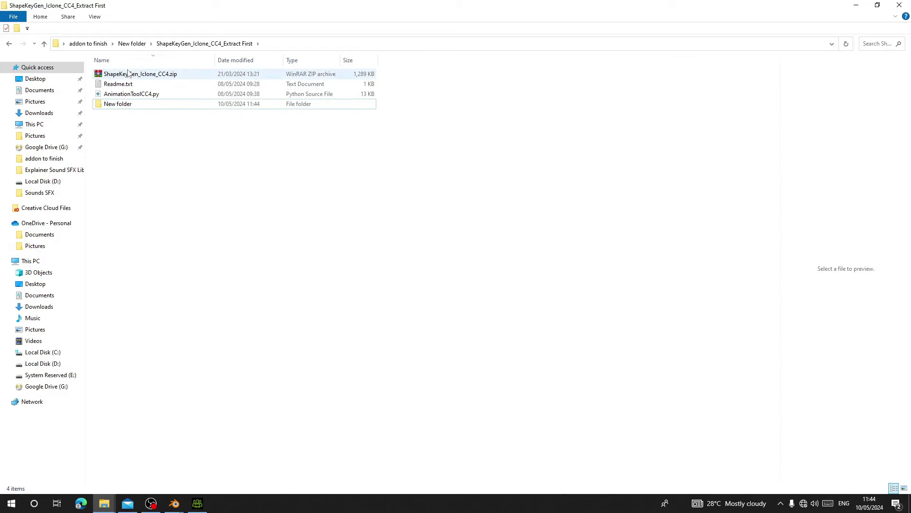
double_click(119, 104)
- Copy the new folder's address as text, switch back to Blender, and use it as the FBX export destination
right_click(327, 49)
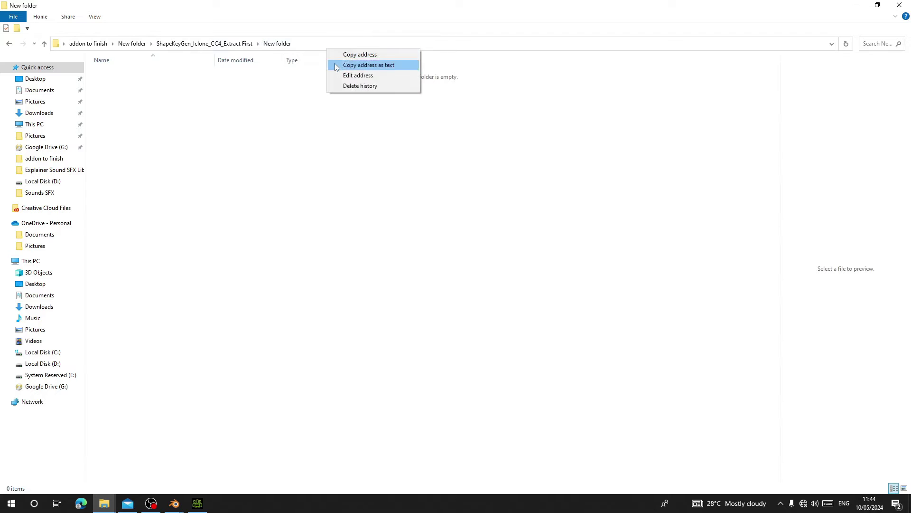
click(334, 65)
mouse_move(177, 497)
click(210, 432)
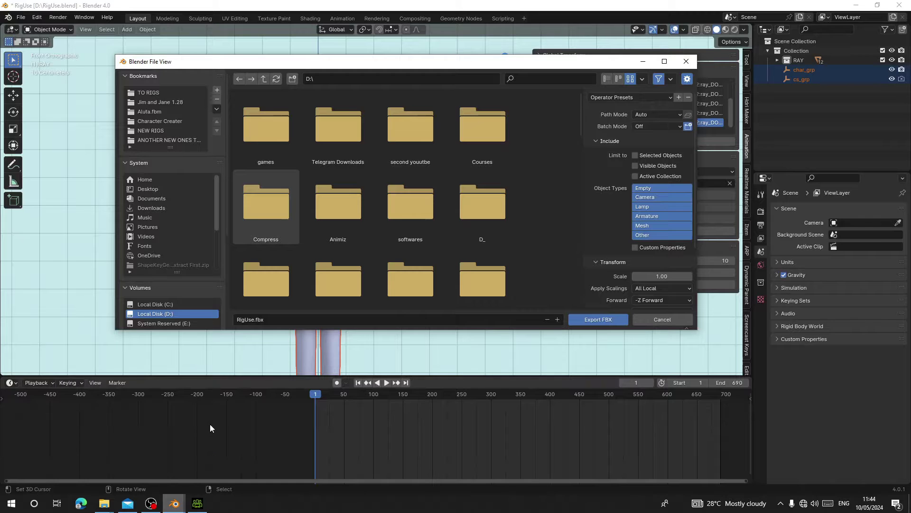
click(342, 80)
key(ctrl+v)
key(Return)
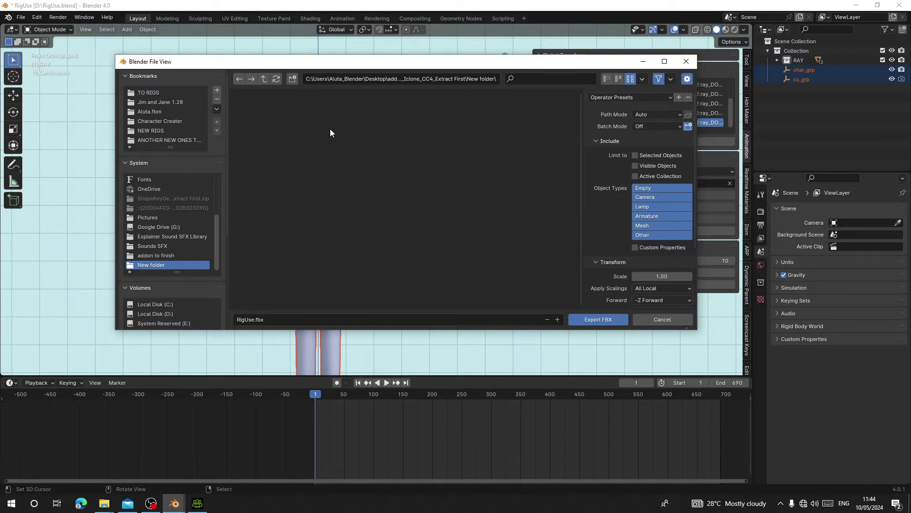
- Set the FBX export's path mode to Copy and enable embedding of textures
click(655, 114)
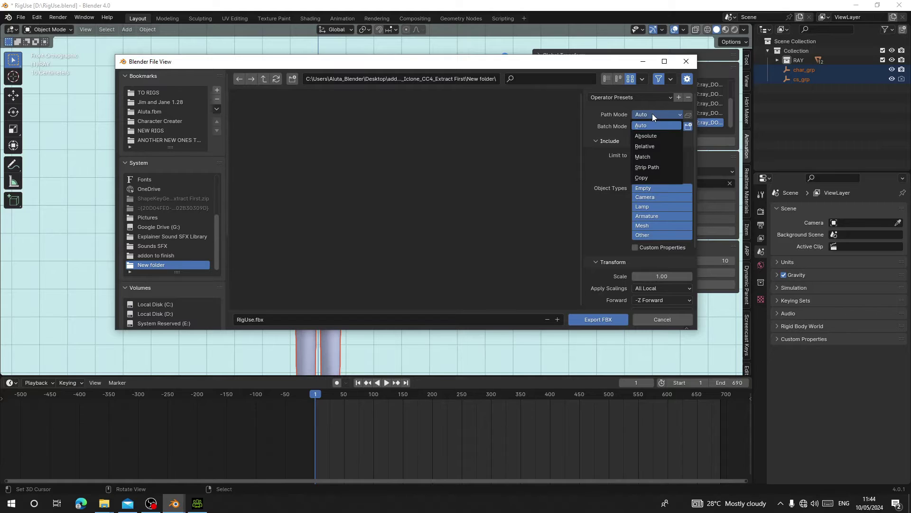
click(651, 171)
click(687, 116)
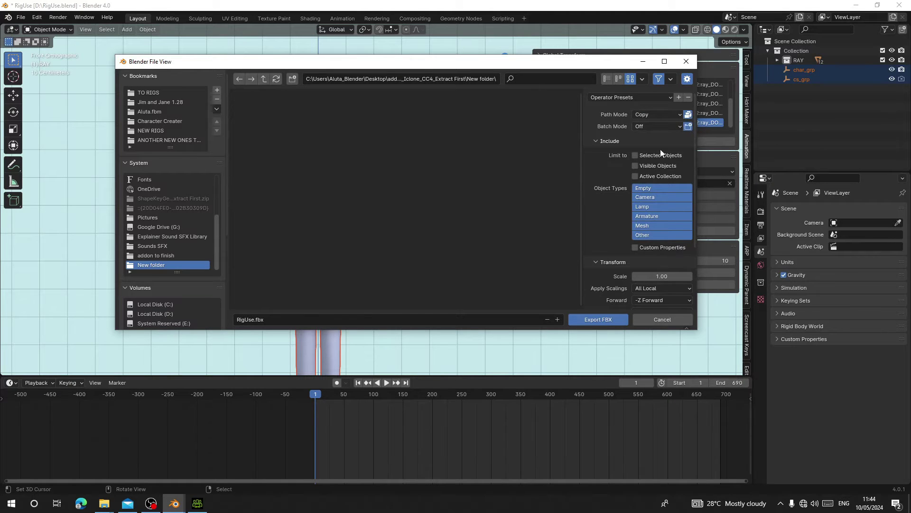
- Limit the exported object types to Mesh and expand the geometry export options
click(649, 226)
scroll(617, 249, down, 4)
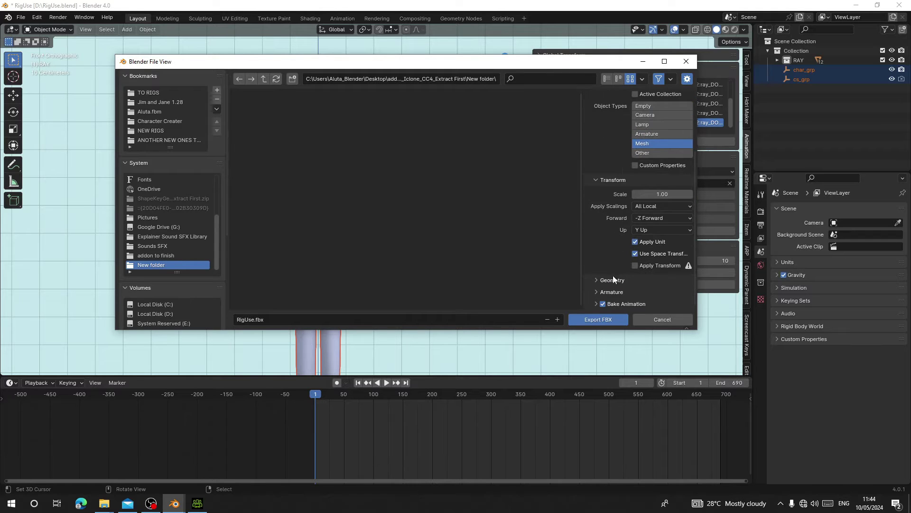
click(608, 280)
scroll(605, 257, down, 5)
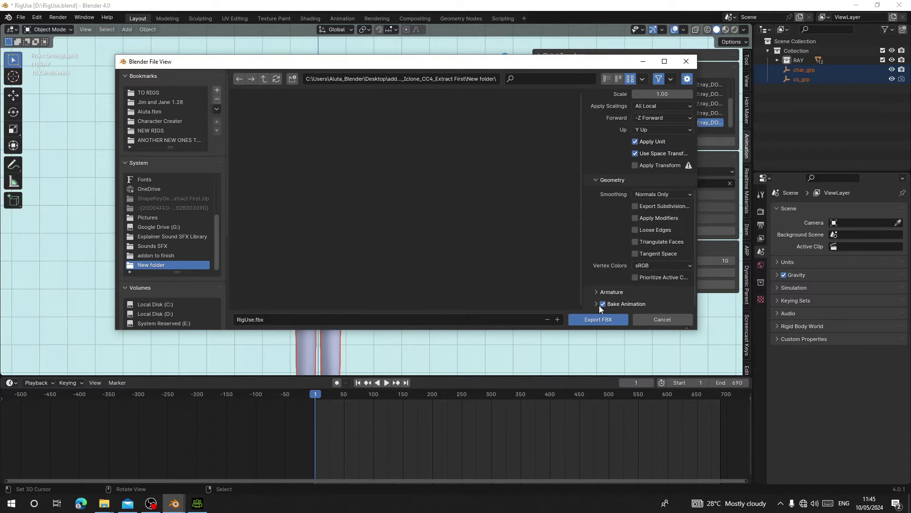
- Name the export file Ray, export it as FBX, and check the resulting file in File Explorer
click(269, 320)
text(Ray)
key(Return)
mouse_move(104, 503)
click(138, 471)
click(142, 74)
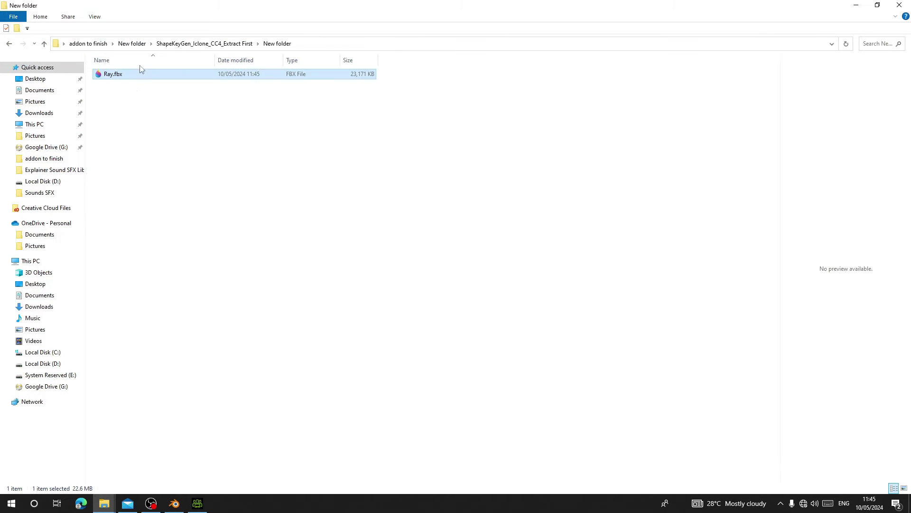
- Switch to Character Creator 4 and import Ray.fbx as a non-standard Humanoid character
click(198, 503)
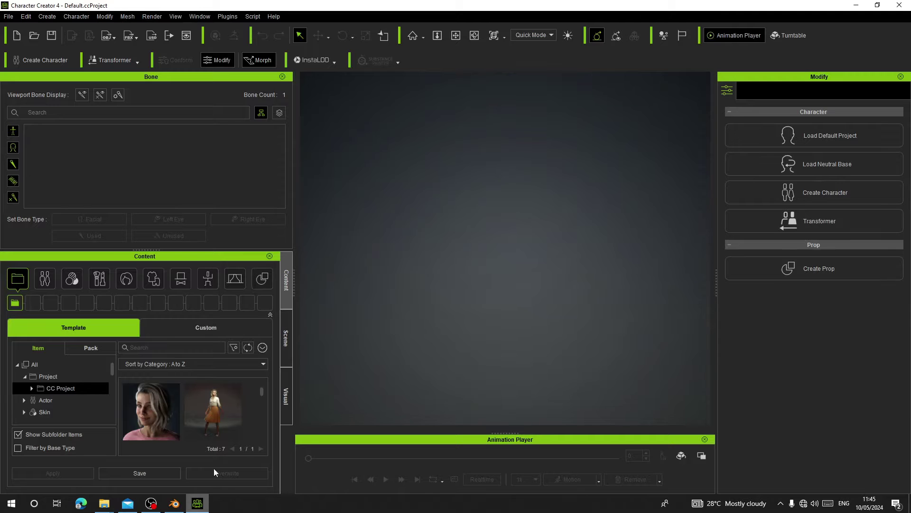
click(8, 17)
mouse_move(38, 95)
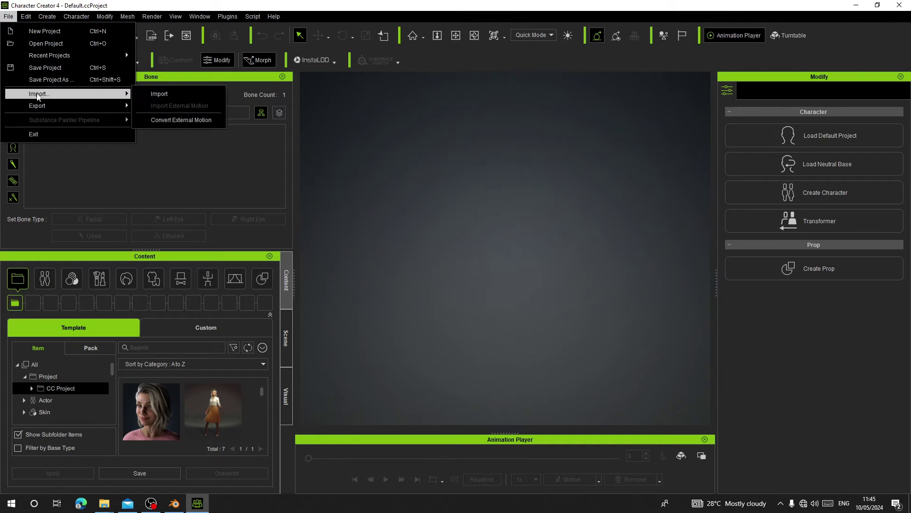
click(157, 94)
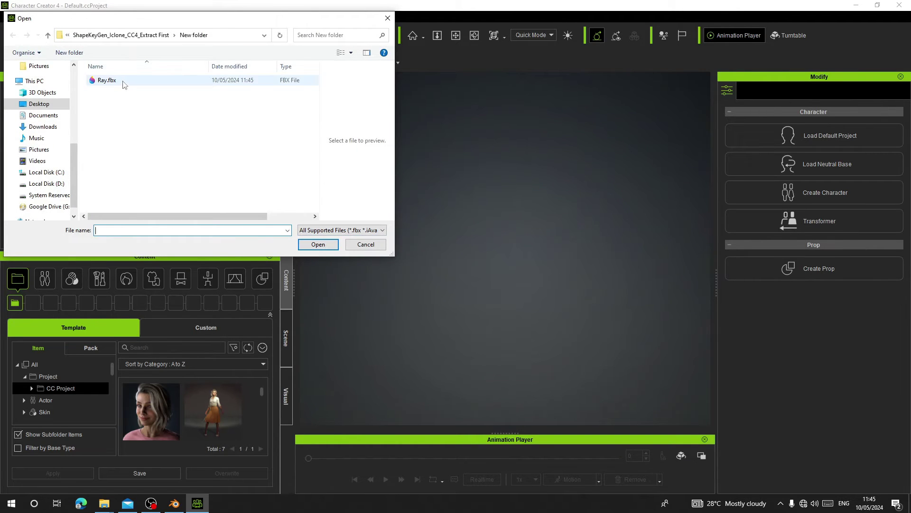
click(238, 35)
click(99, 105)
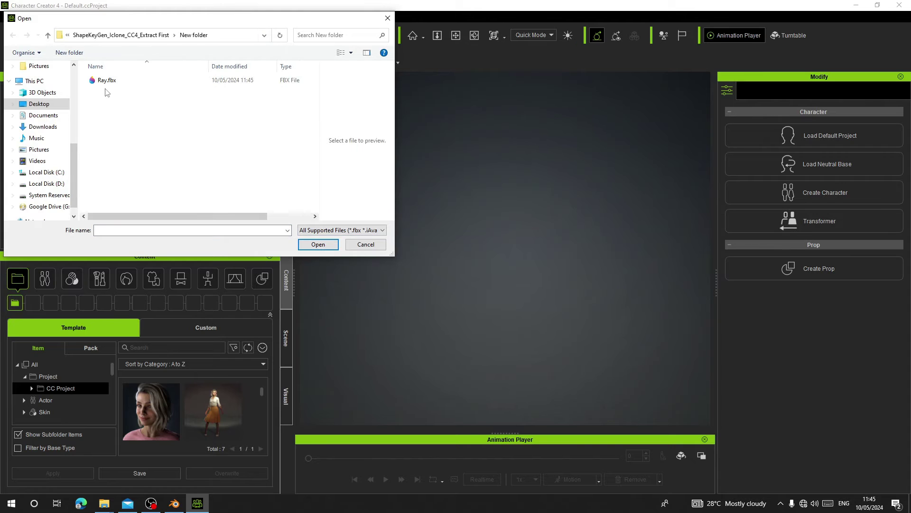
double_click(107, 83)
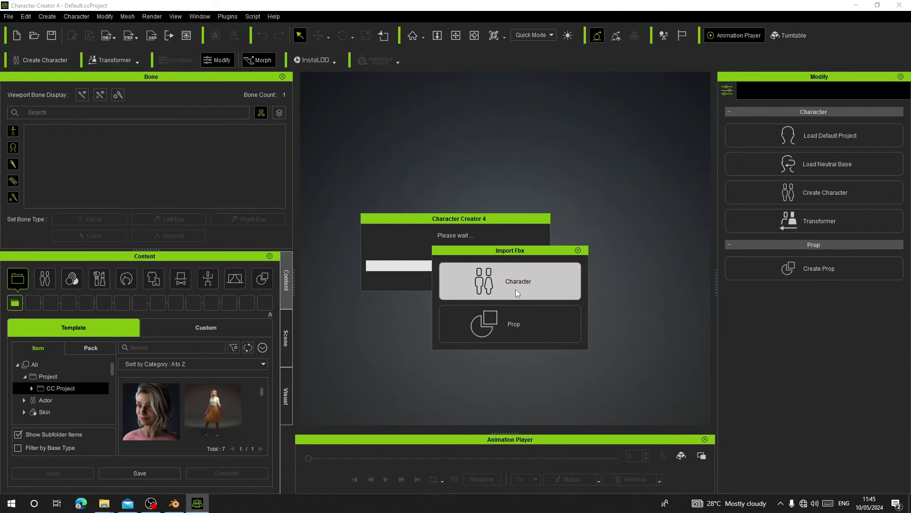
click(516, 289)
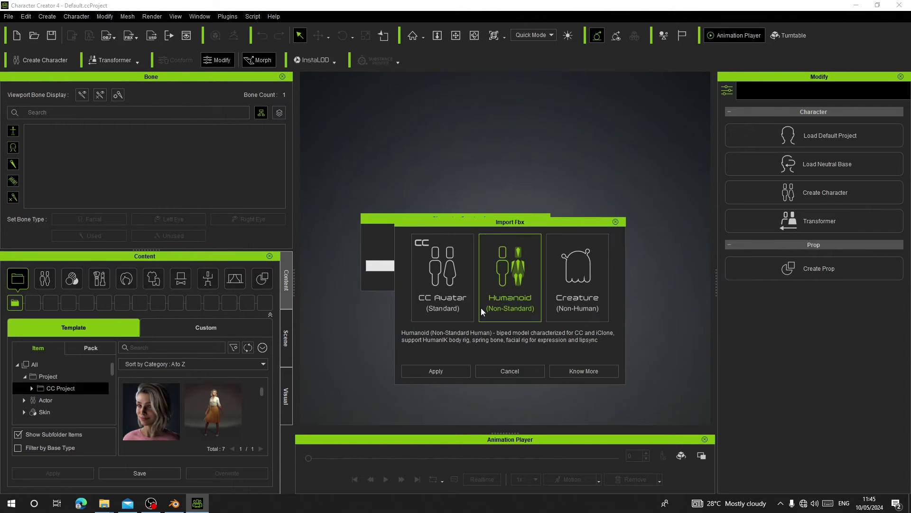
click(437, 371)
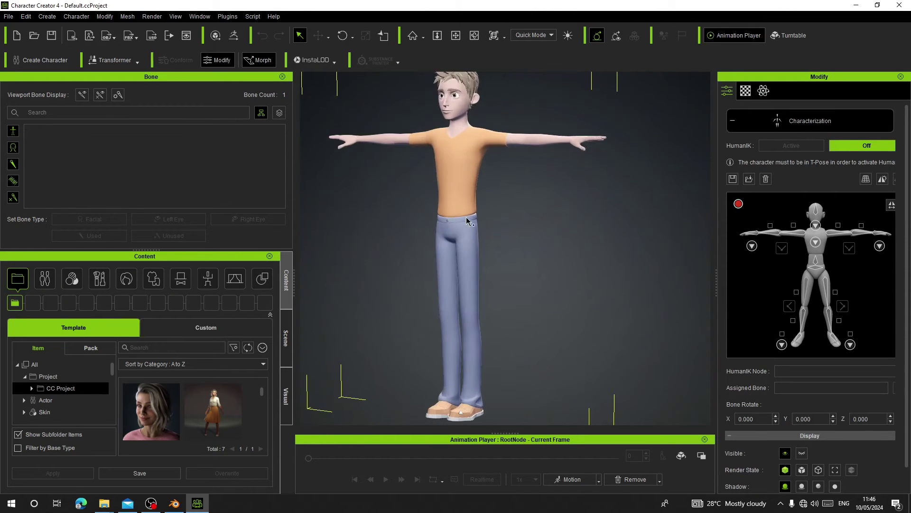
- Check the imported character from the front and close its Characterization settings
middle_drag(504, 267, 499, 287)
scroll(507, 203, up, 4)
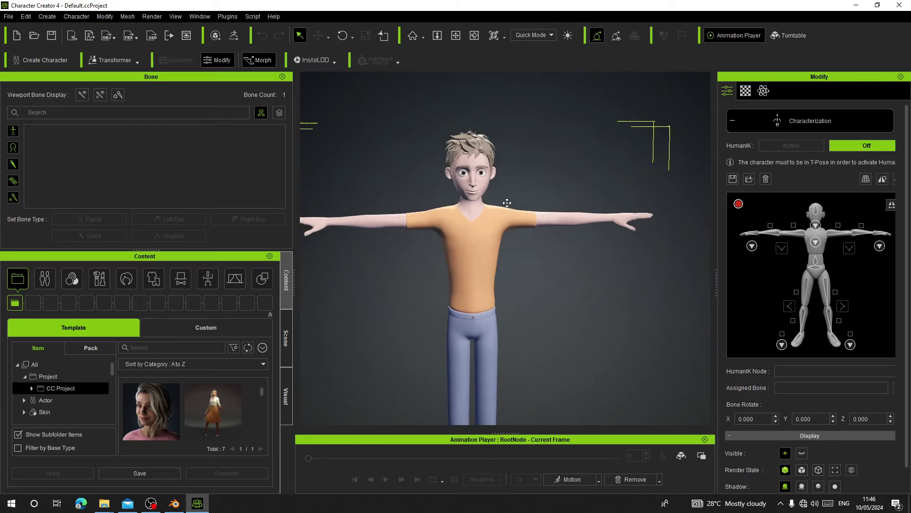
middle_drag(506, 203, 497, 142)
middle_drag(482, 189, 489, 264)
right_drag(489, 263, 464, 244)
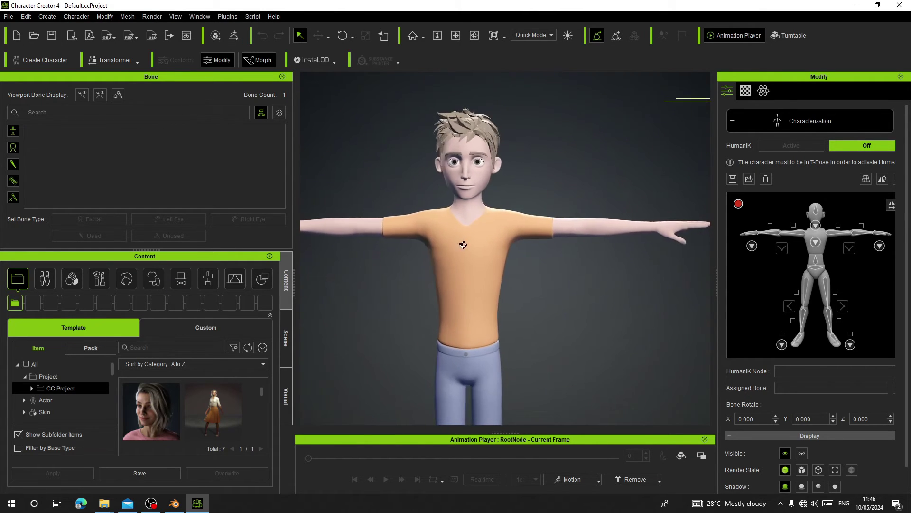
click(791, 124)
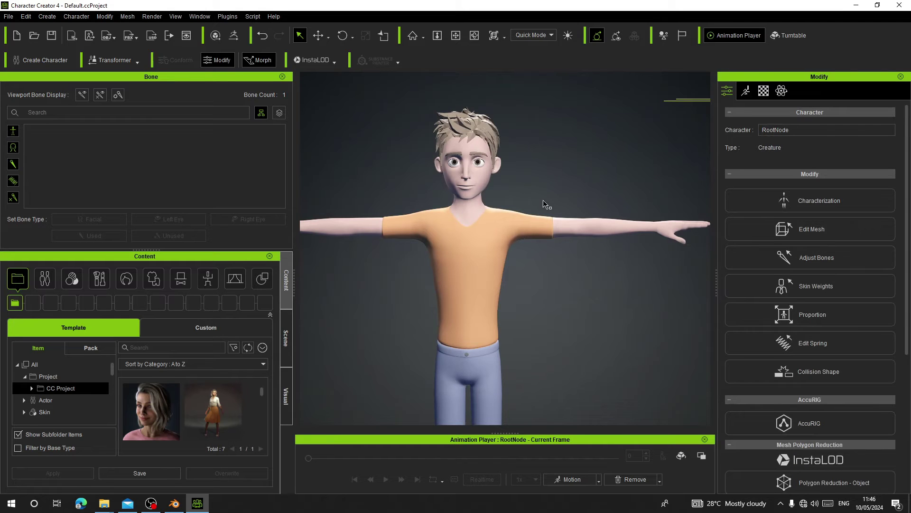
- Create AccuRIG guides for all meshes, accept removing the existing skeleton definition, and generate a skeleton with 5 fingers
scroll(543, 199, down, 2)
middle_drag(517, 265, 506, 187)
scroll(589, 222, down, 1)
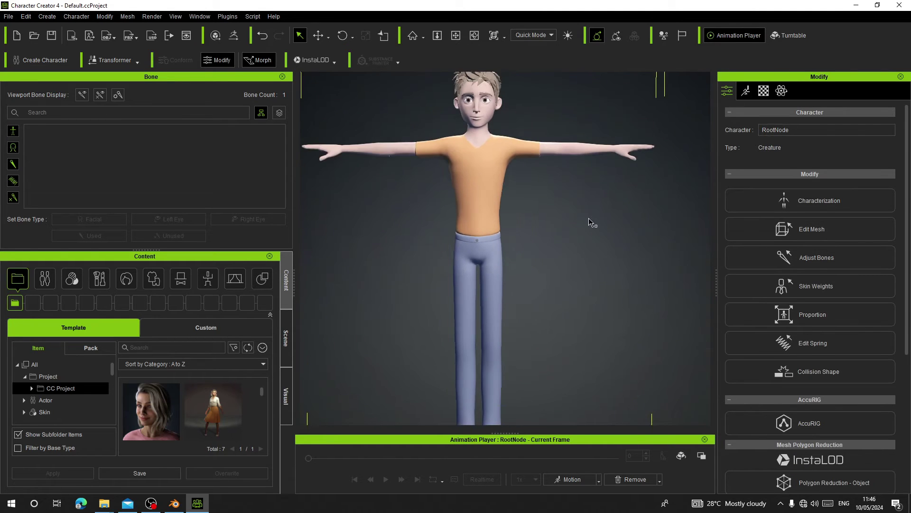
click(802, 423)
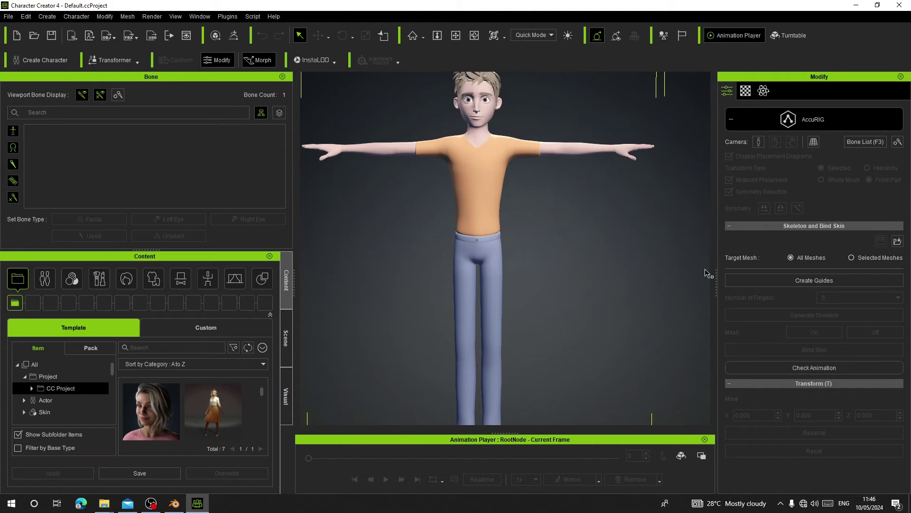
click(802, 280)
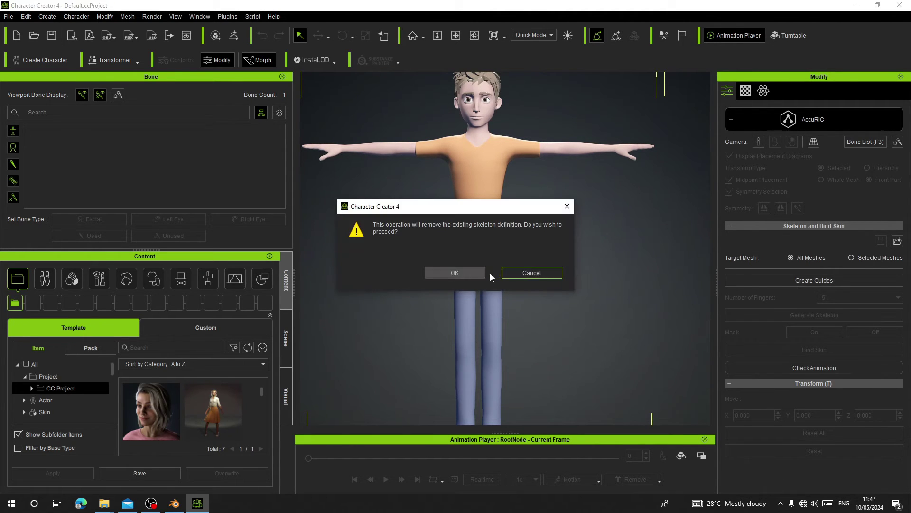
click(461, 270)
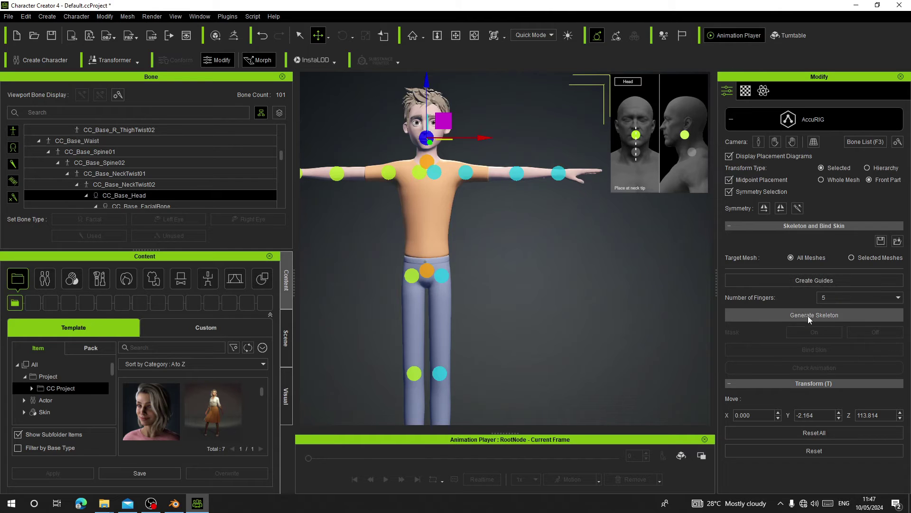
click(791, 320)
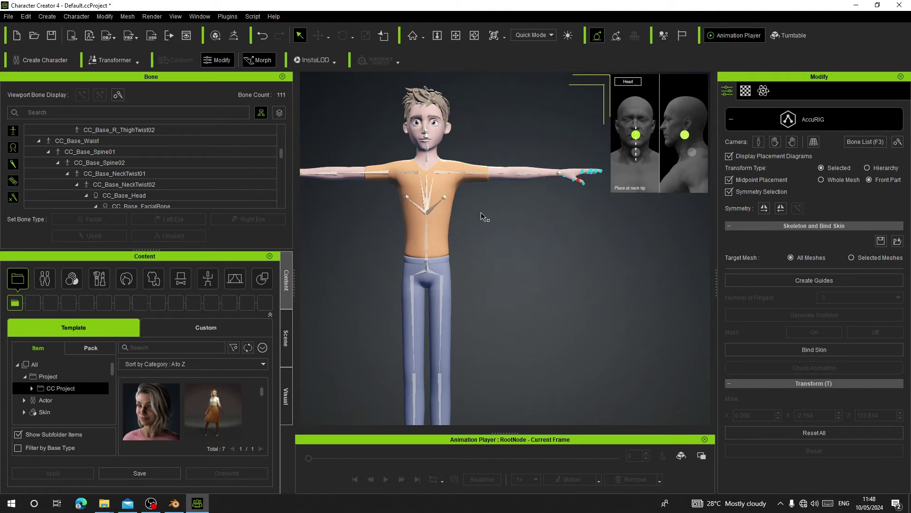
- Turn off Midpoint Placement and move the left RibsTwist and Breast bones back into the torso and up toward the shoulder
scroll(474, 214, up, 3)
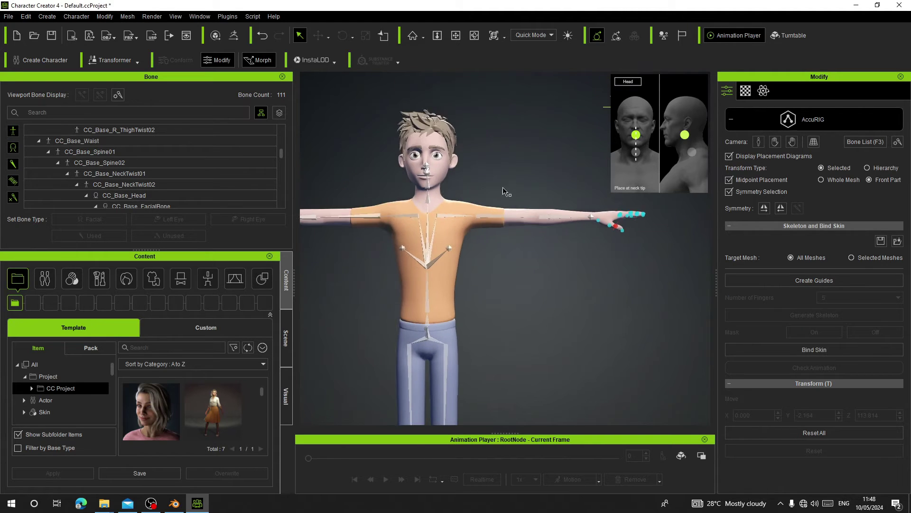
right_drag(504, 191, 413, 264)
click(421, 259)
scroll(423, 255, up, 5)
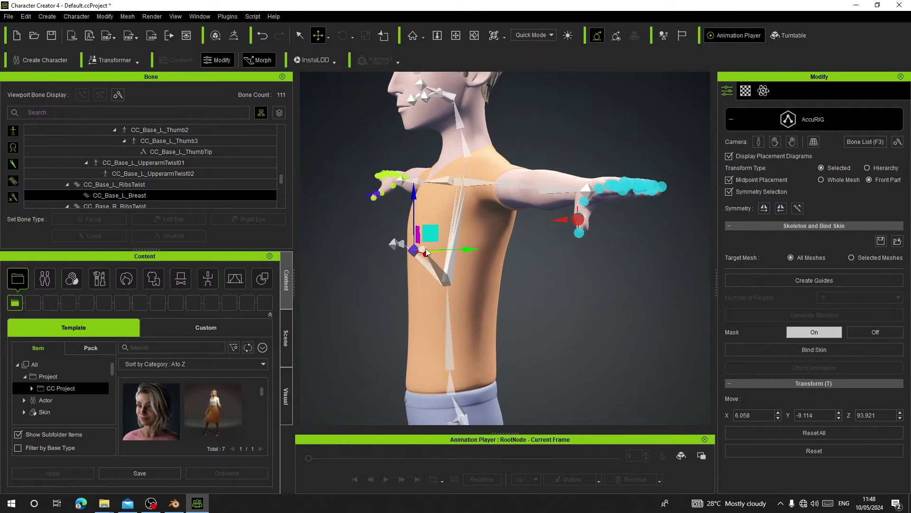
ctrl+click(417, 249)
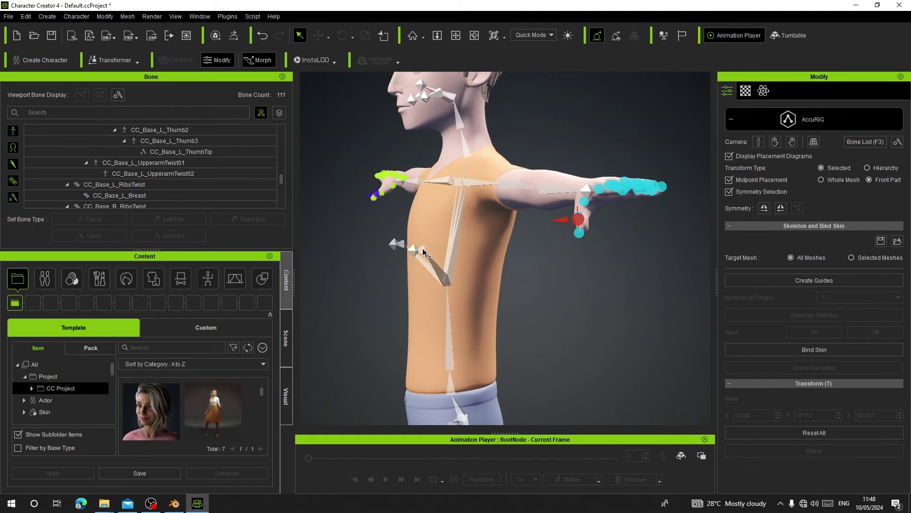
ctrl+click(421, 250)
ctrl+click(416, 252)
click(730, 180)
drag(475, 250, 506, 249)
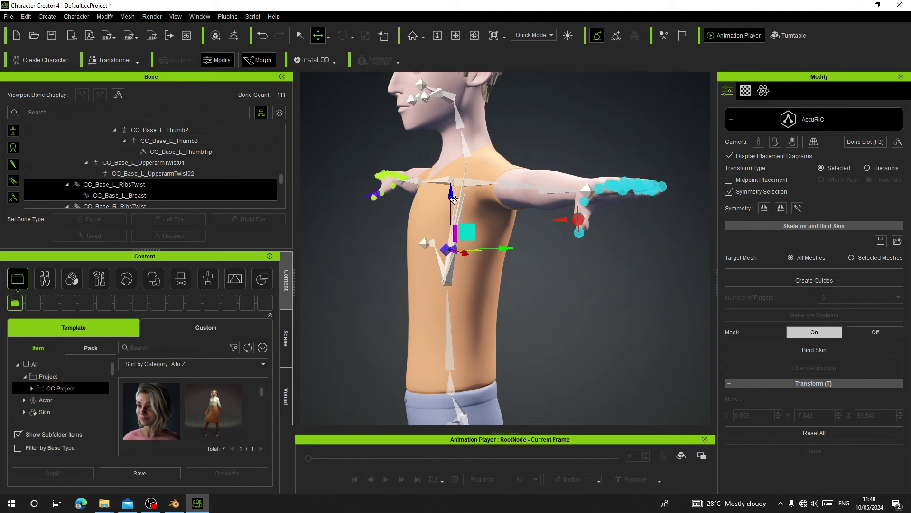
drag(453, 198, 454, 154)
right_drag(517, 190, 468, 190)
drag(505, 205, 494, 205)
- Bind the skin to the adjusted skeleton and close AccuRIG
scroll(539, 344, down, 2)
right_drag(494, 333, 535, 327)
scroll(540, 344, down, 2)
scroll(528, 315, up, 1)
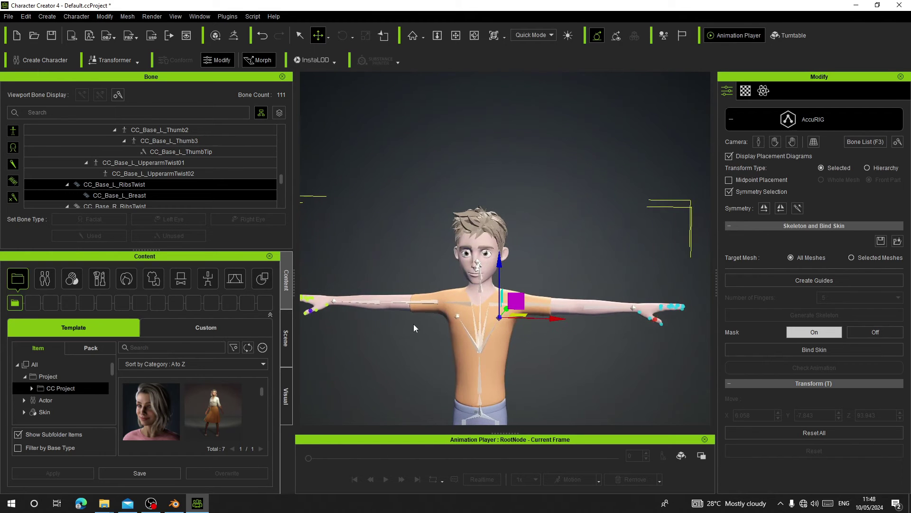
middle_drag(415, 327, 486, 321)
click(798, 351)
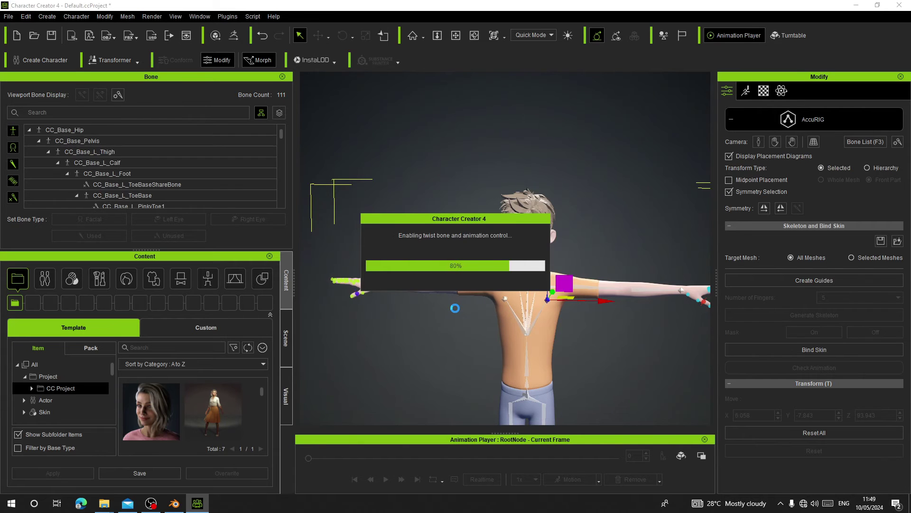
middle_drag(454, 308, 492, 326)
right_drag(492, 326, 517, 251)
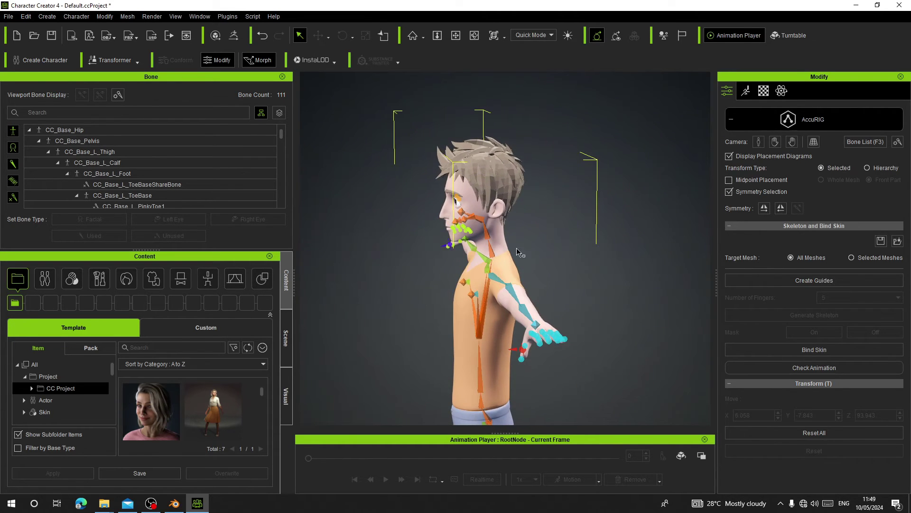
click(792, 123)
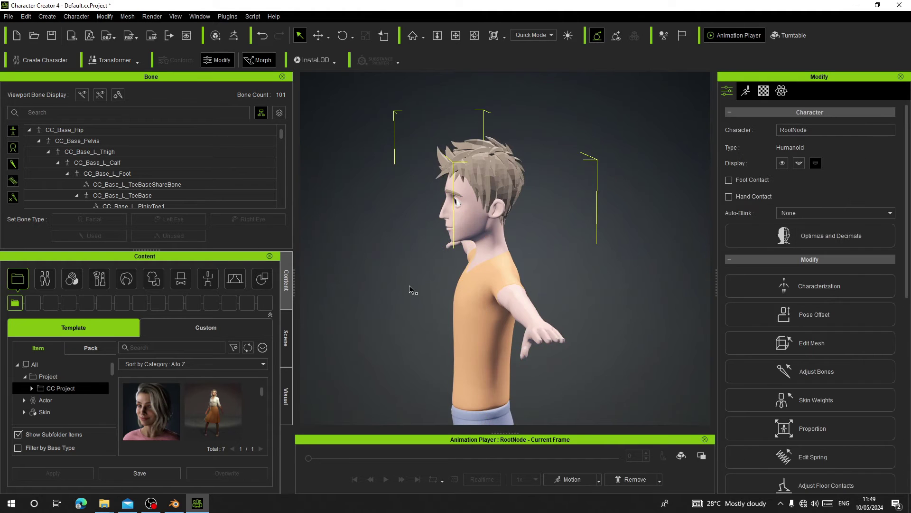
- Play the male Idle01_M motion on the rigged character
right_drag(409, 289, 537, 351)
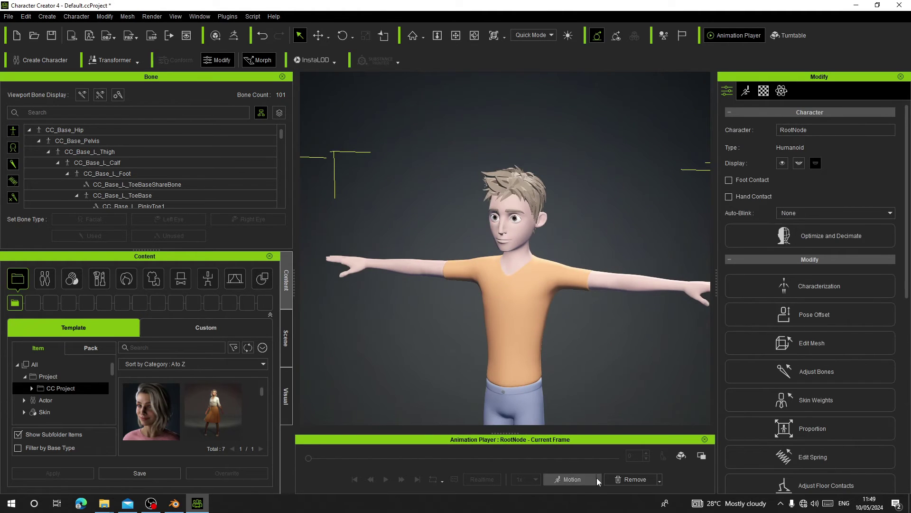
click(599, 480)
mouse_move(600, 329)
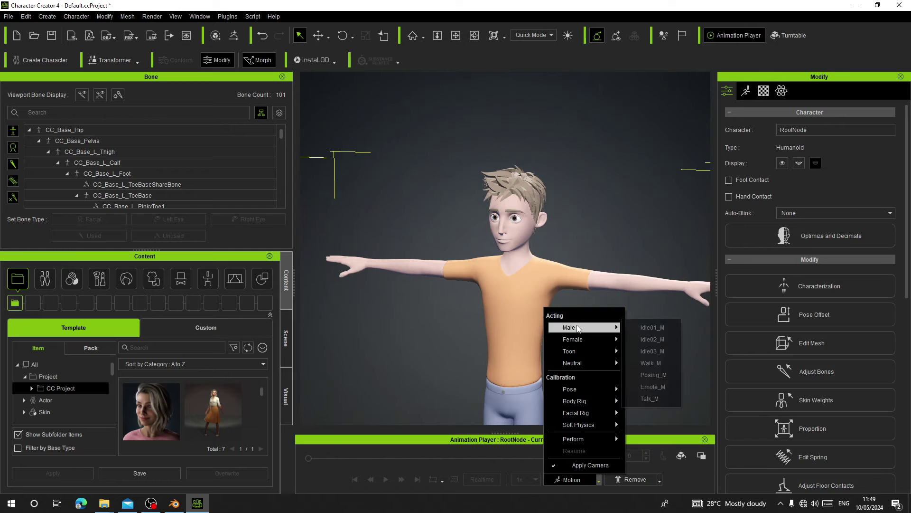
click(659, 331)
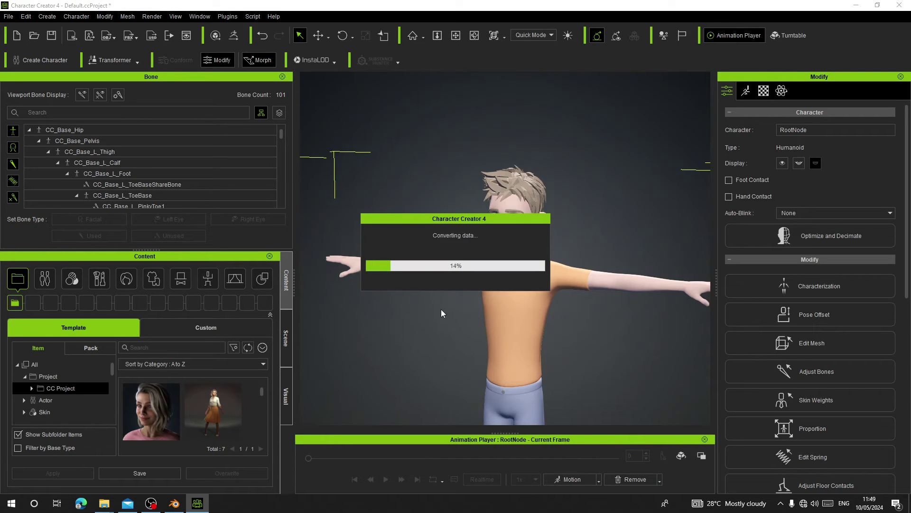
- Examine the character's body deformation from several angles while the idle motion plays
scroll(520, 289, up, 2)
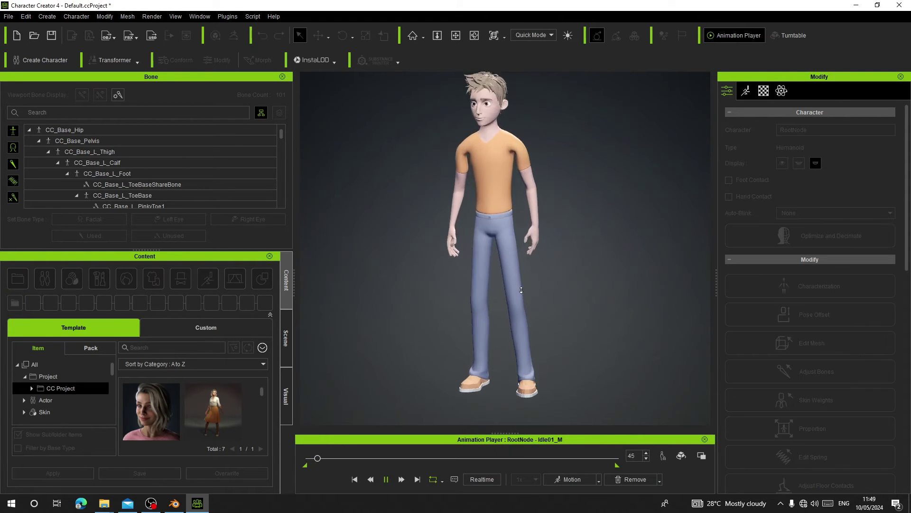
right_drag(521, 289, 425, 224)
scroll(426, 269, up, 1)
right_drag(352, 256, 610, 255)
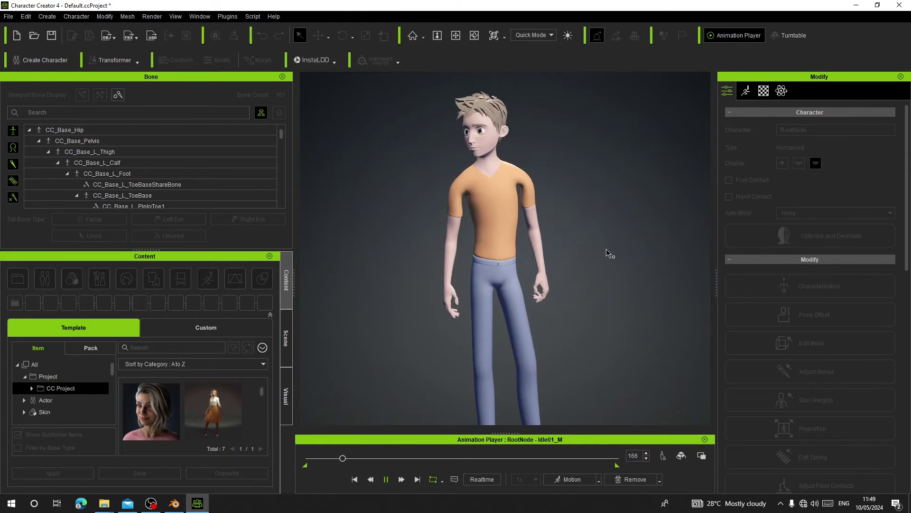
scroll(610, 254, up, 3)
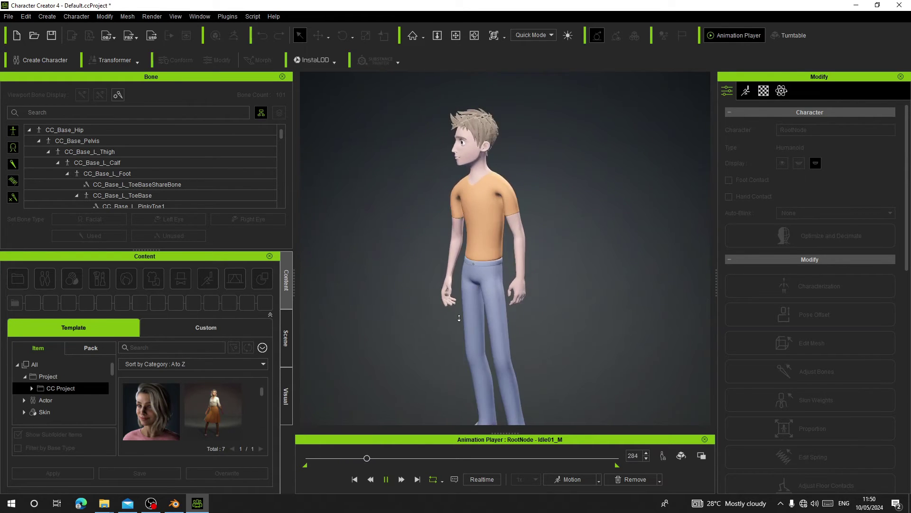
scroll(467, 313, down, 3)
middle_drag(527, 159, 522, 323)
scroll(523, 323, up, 1)
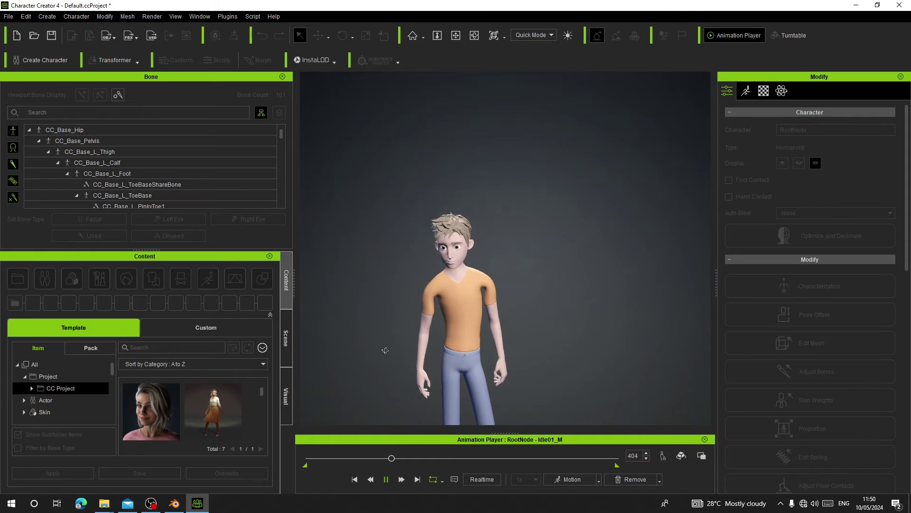
scroll(427, 349, up, 1)
scroll(511, 319, up, 3)
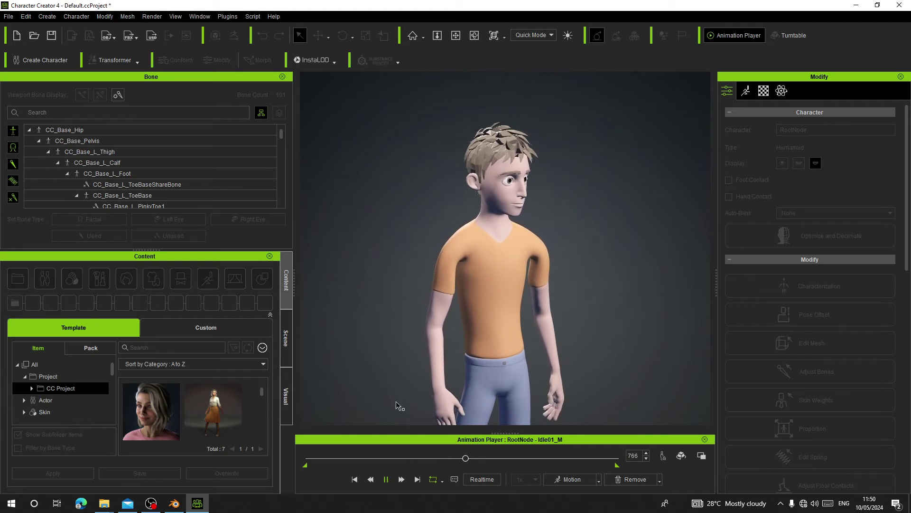
- Stop the playback and remove the idle motion to return the character to its T-pose
click(389, 480)
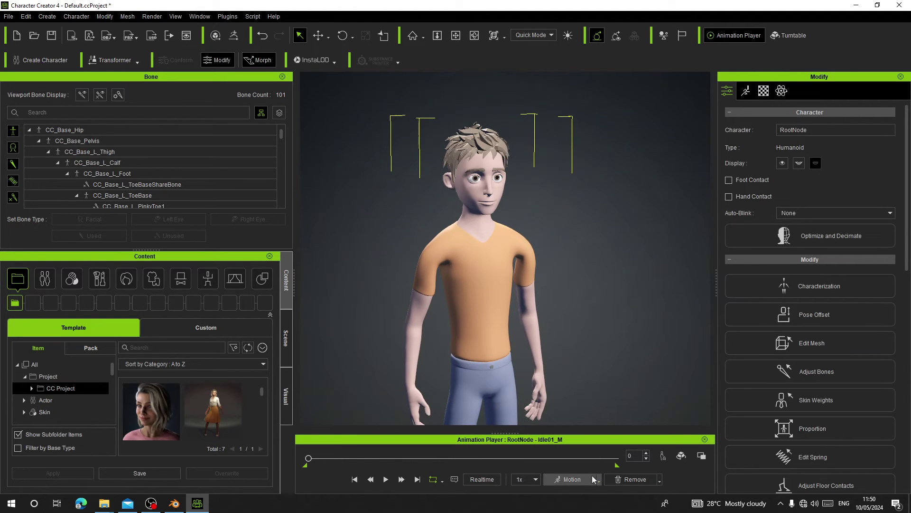
click(658, 480)
click(649, 413)
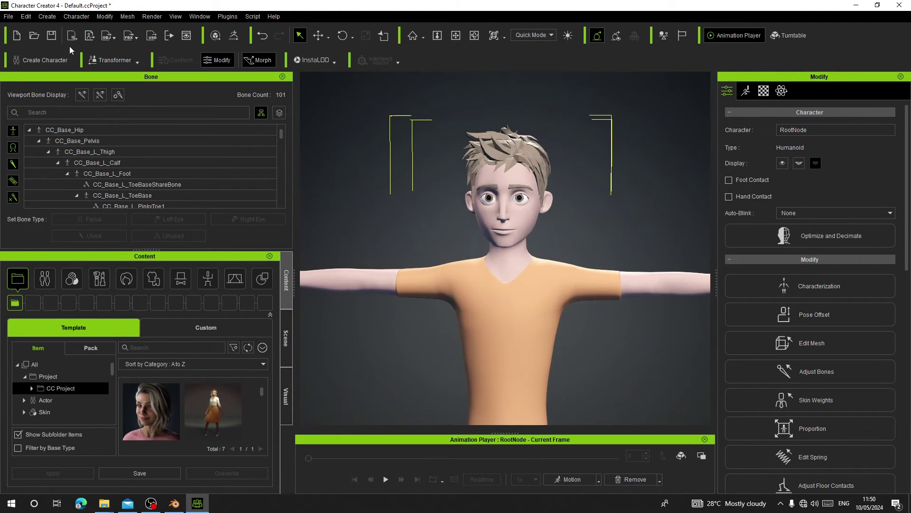
- Open the Facial Profile Editor for the rigged character
click(199, 16)
click(214, 114)
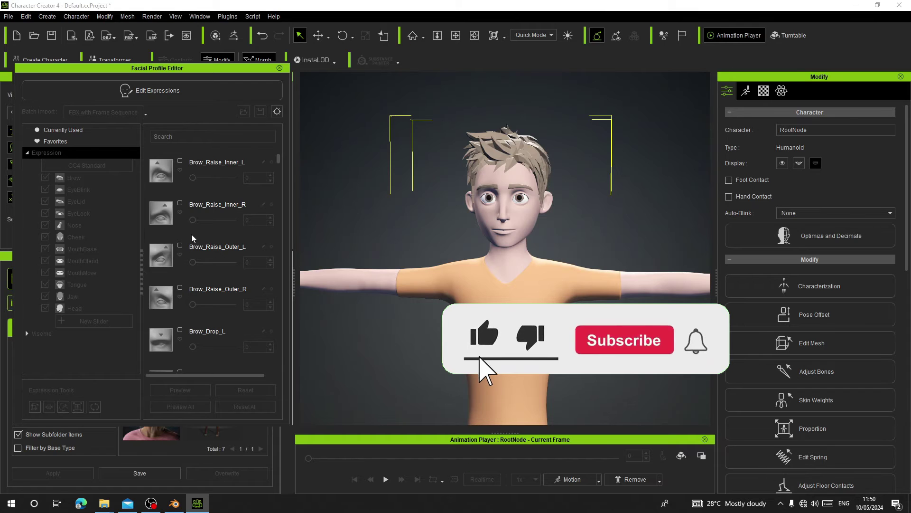
- Turn on expression editing and look through the slider categories, including Brow, EyeBlink, Nose, MouthBlend, Head and Jaw
click(139, 85)
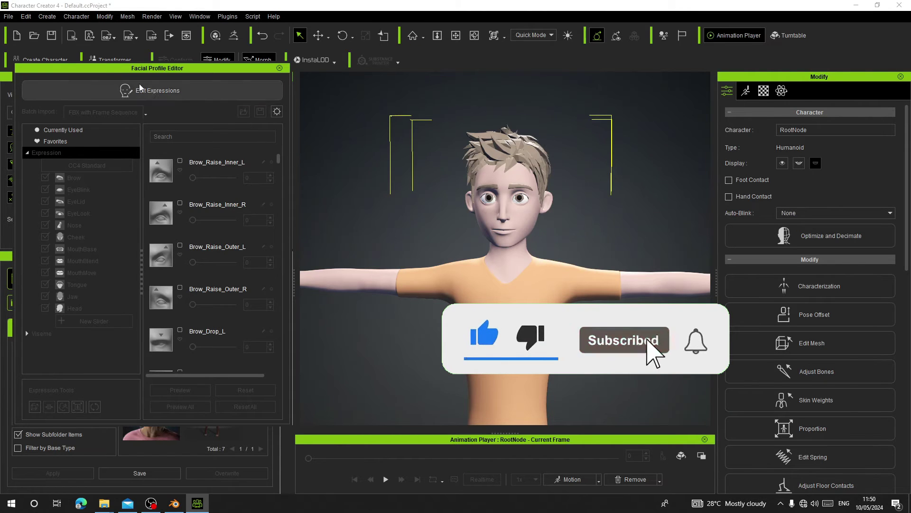
click(84, 179)
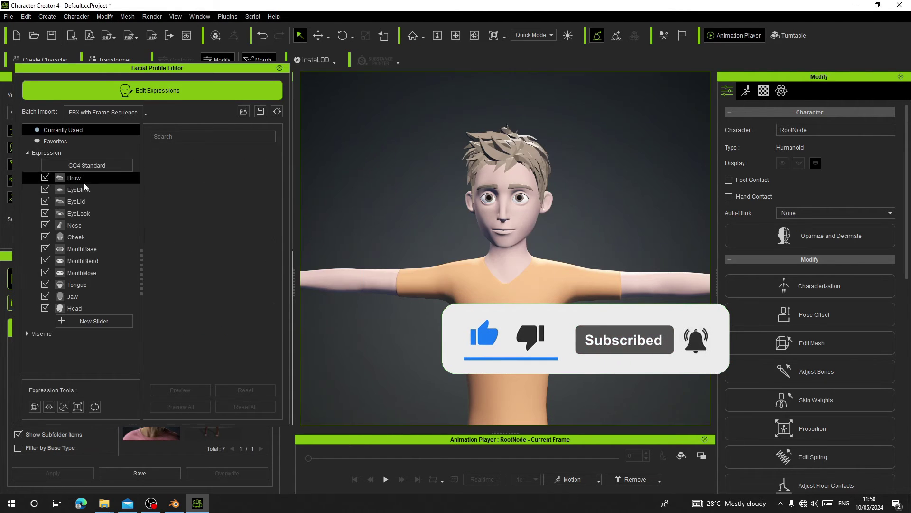
click(89, 190)
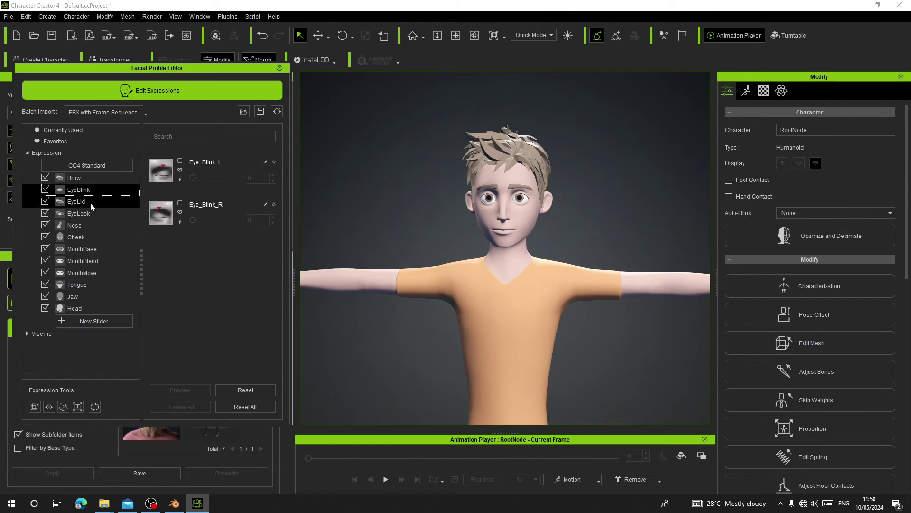
click(85, 225)
click(85, 260)
click(86, 308)
click(82, 296)
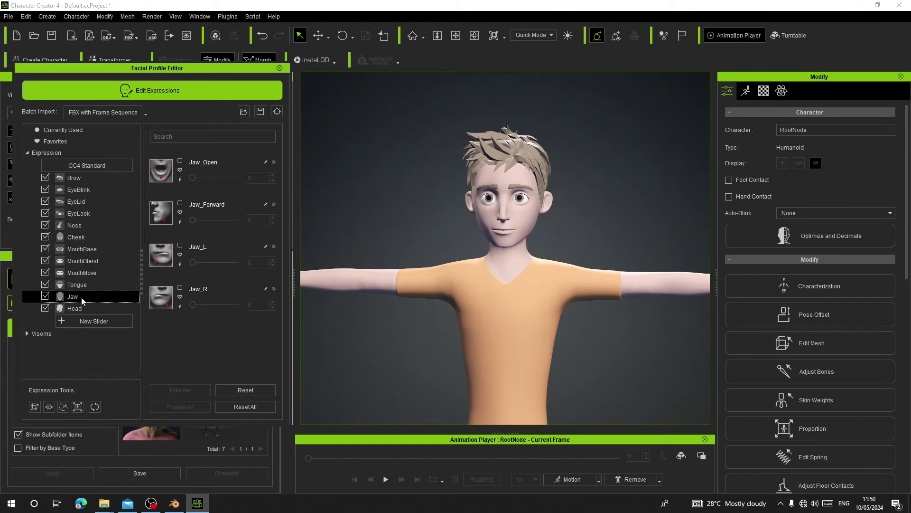
click(86, 177)
- Start a batch morph import from an FBX file and load Ray.fbx into the morph list
click(147, 113)
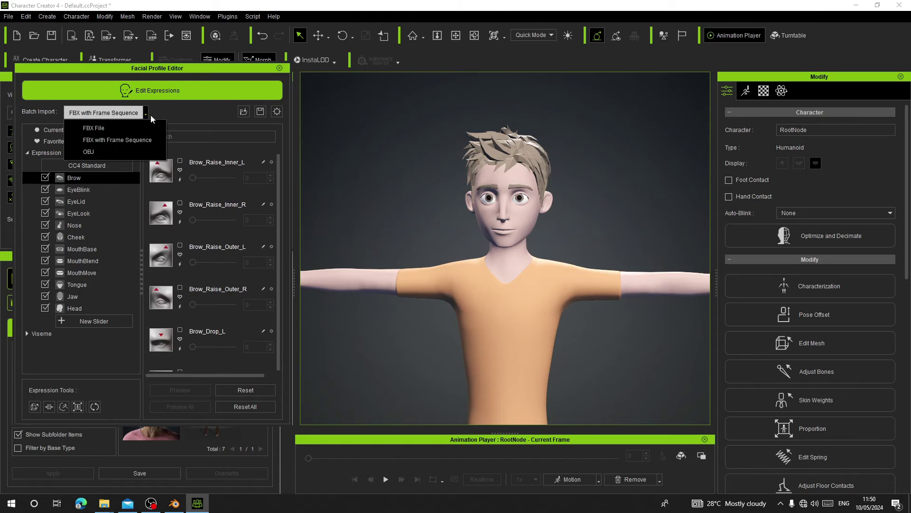
click(133, 127)
click(511, 179)
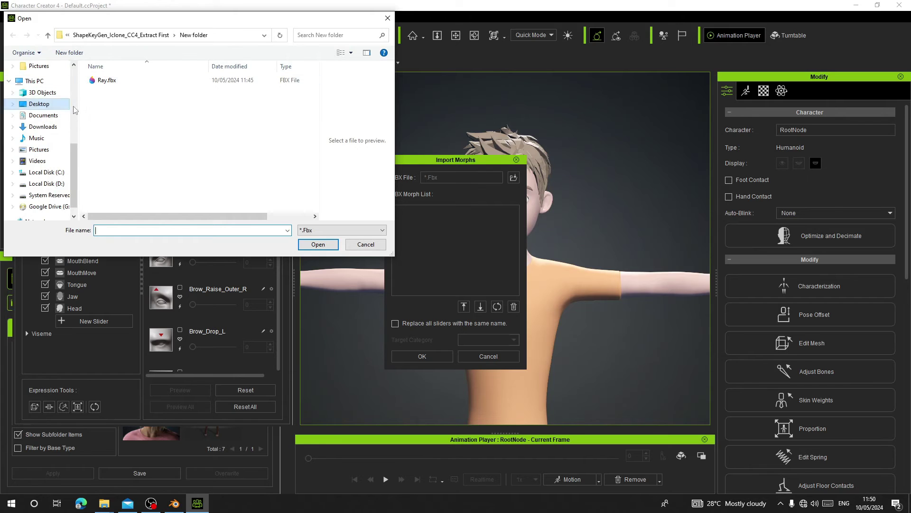
click(107, 81)
double_click(107, 81)
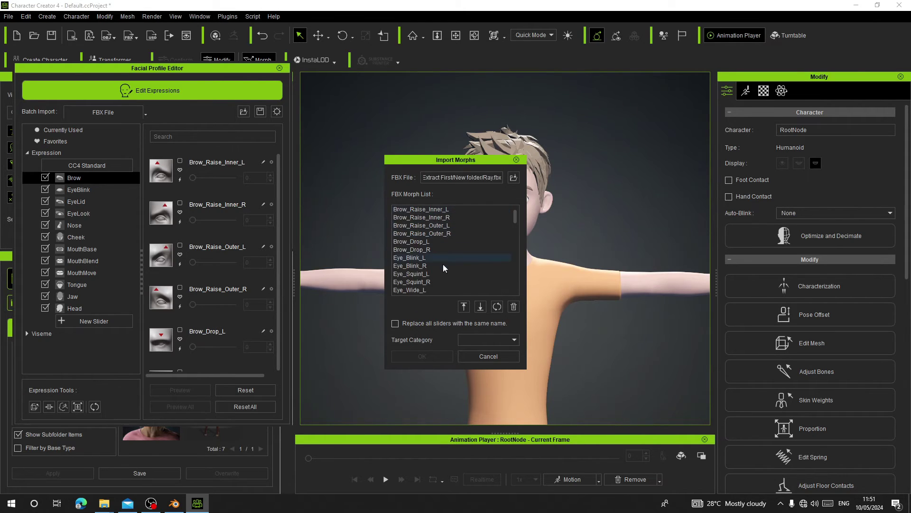
- Compare the morph names in the import list with the expression sliders and the character's shape keys in Blender
scroll(443, 266, down, 20)
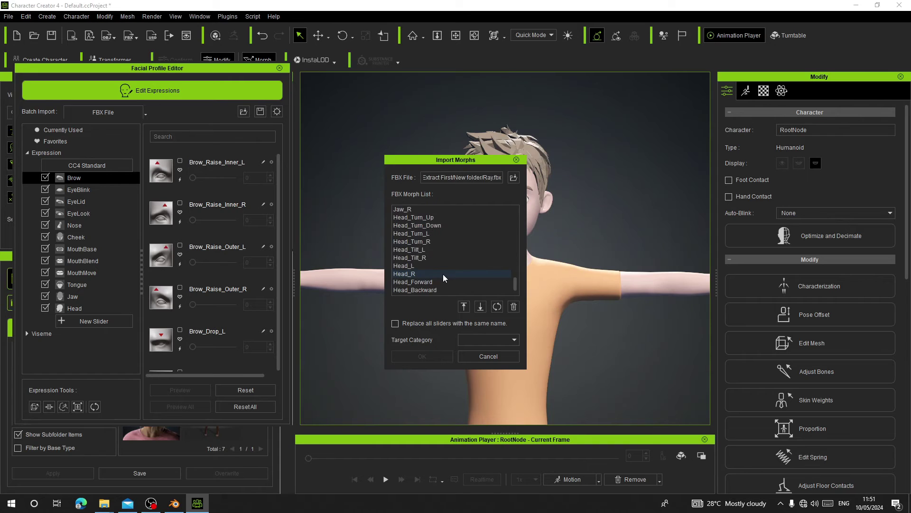
scroll(443, 276, up, 20)
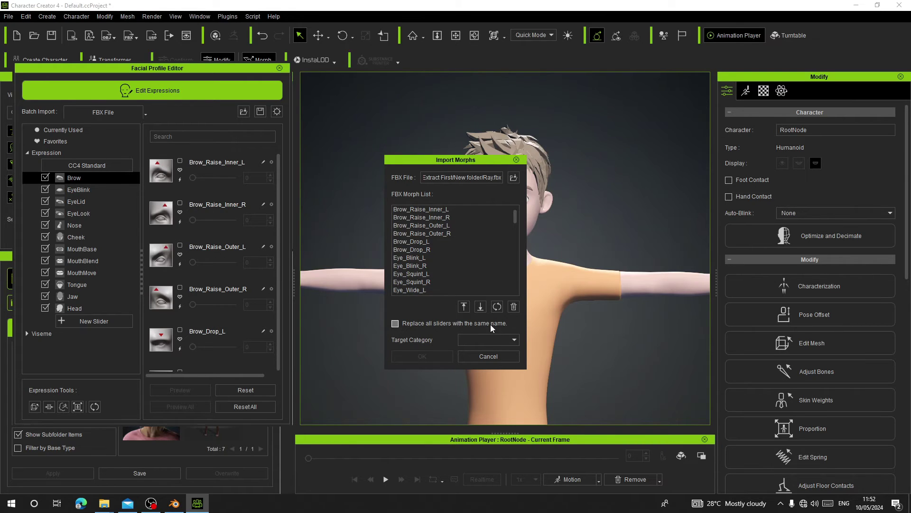
click(409, 211)
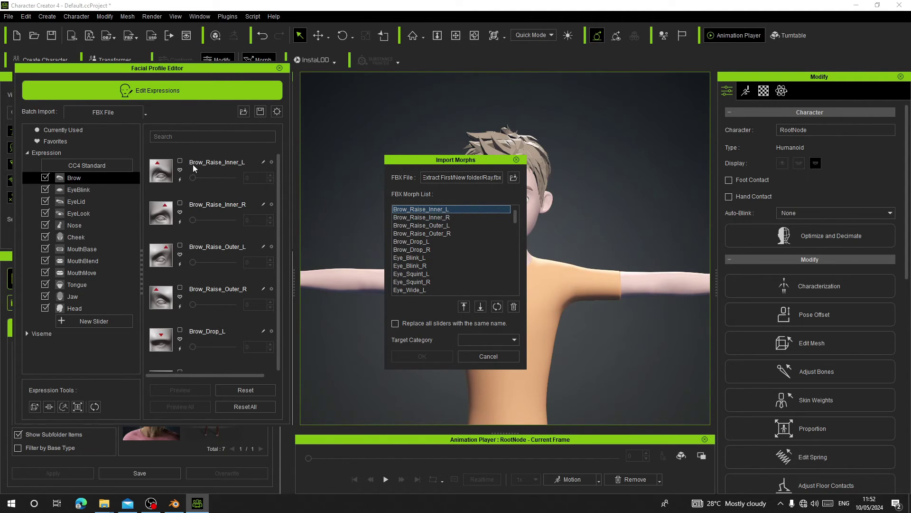
key(alt+Tab)
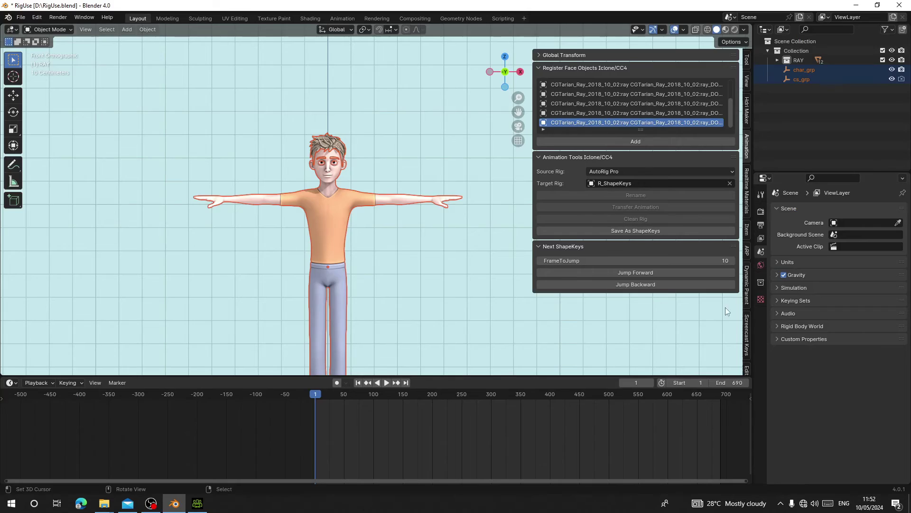
click(379, 197)
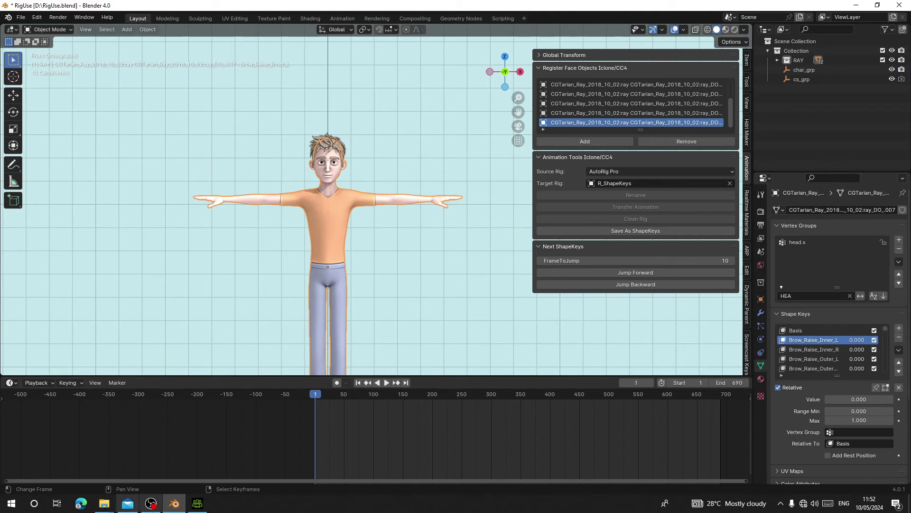
- Return to Character Creator 4 and import the morphs, replacing all sliders with the same name
click(197, 503)
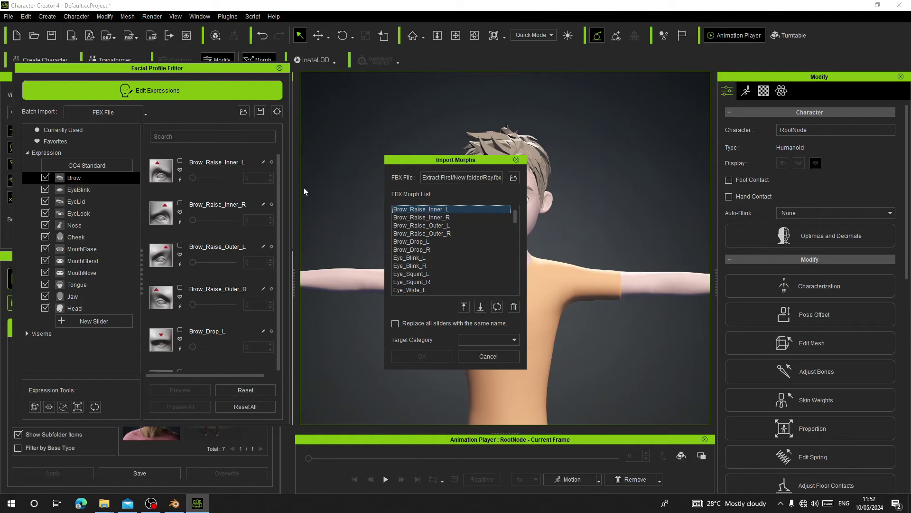
click(396, 324)
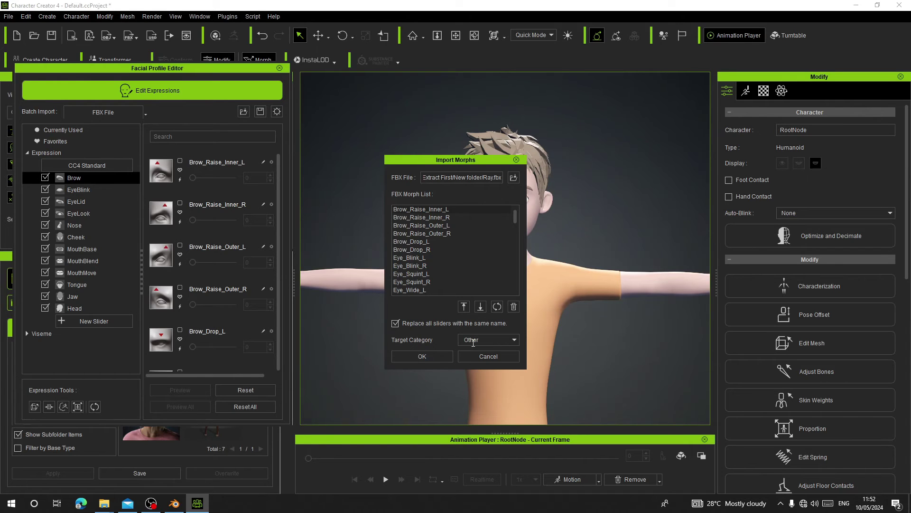
click(423, 357)
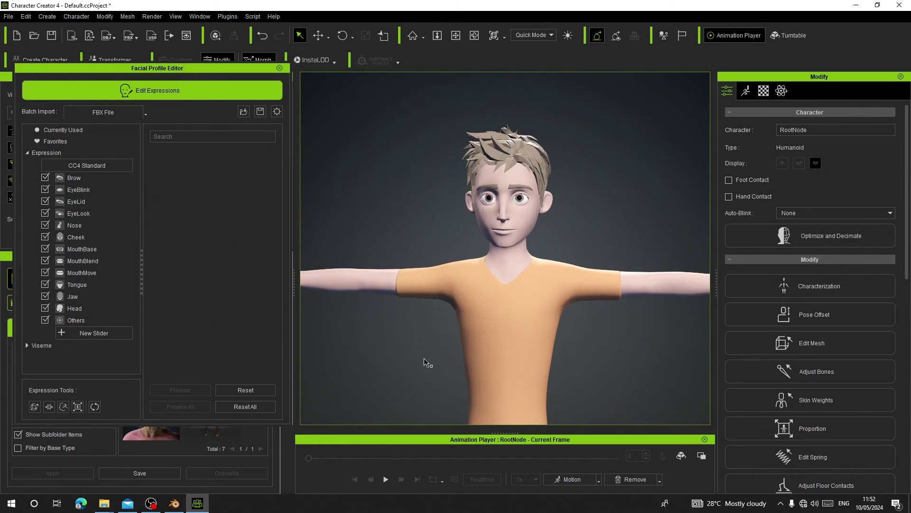
- Test the Brow_Raise_Inner_L slider of the Brow category while viewing the face up close
click(76, 178)
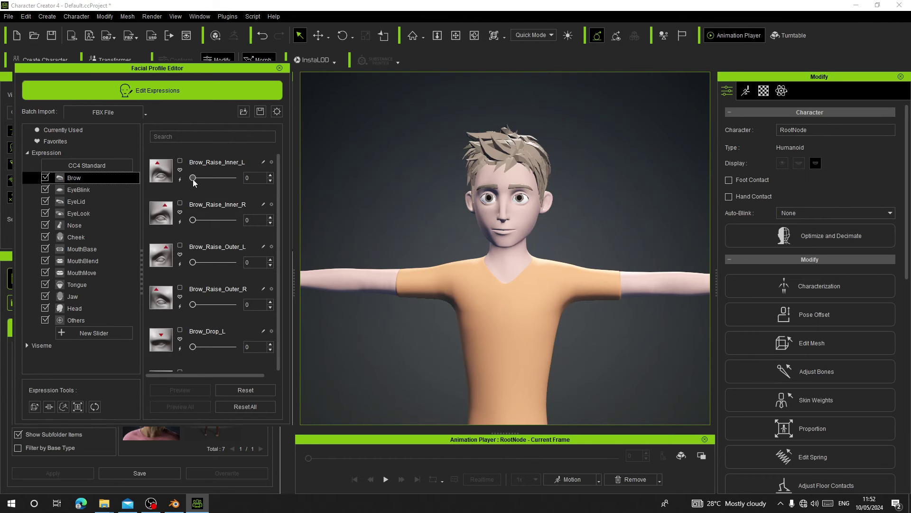
drag(192, 179, 210, 198)
scroll(492, 211, up, 5)
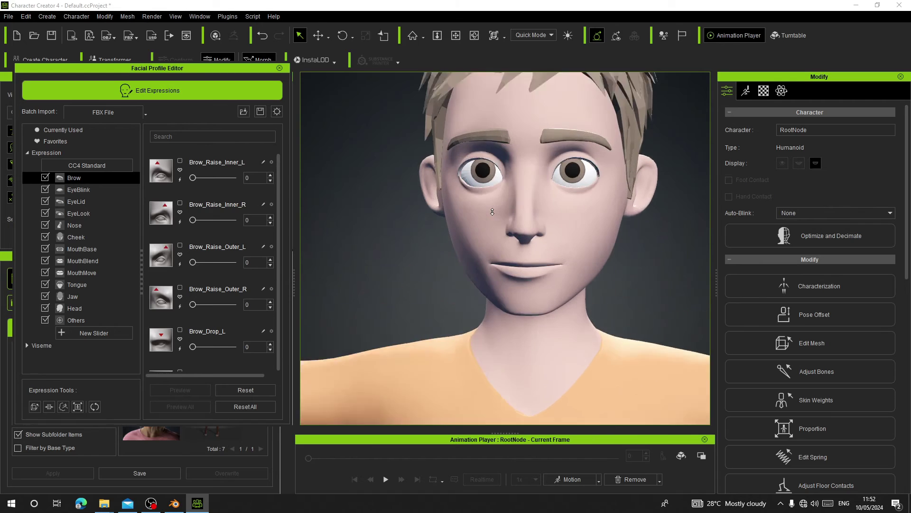
scroll(492, 212, up, 2)
middle_drag(493, 211, 434, 223)
drag(196, 178, 124, 244)
- Test the Eye_Blink_L and Eye_Blink_R sliders to examine how the eyelids close
click(114, 190)
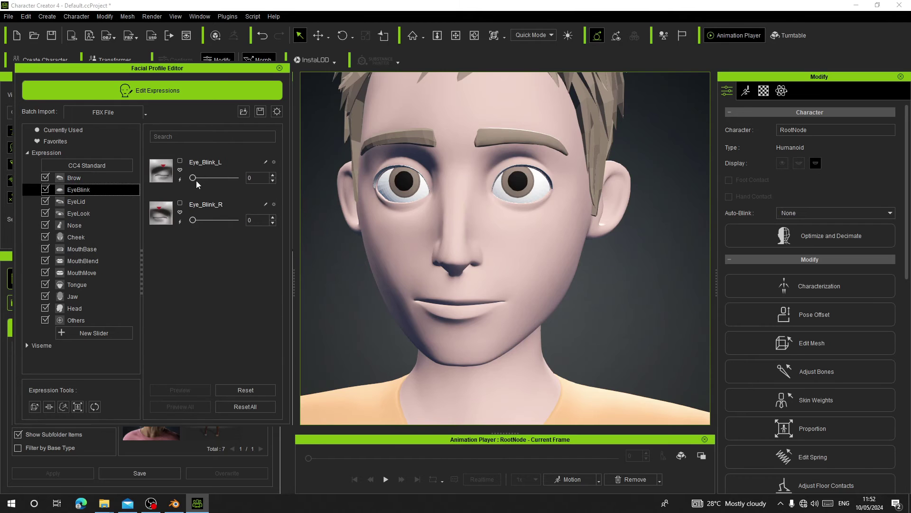
drag(193, 178, 154, 227)
drag(193, 177, 259, 202)
drag(190, 219, 112, 236)
drag(233, 181, 94, 321)
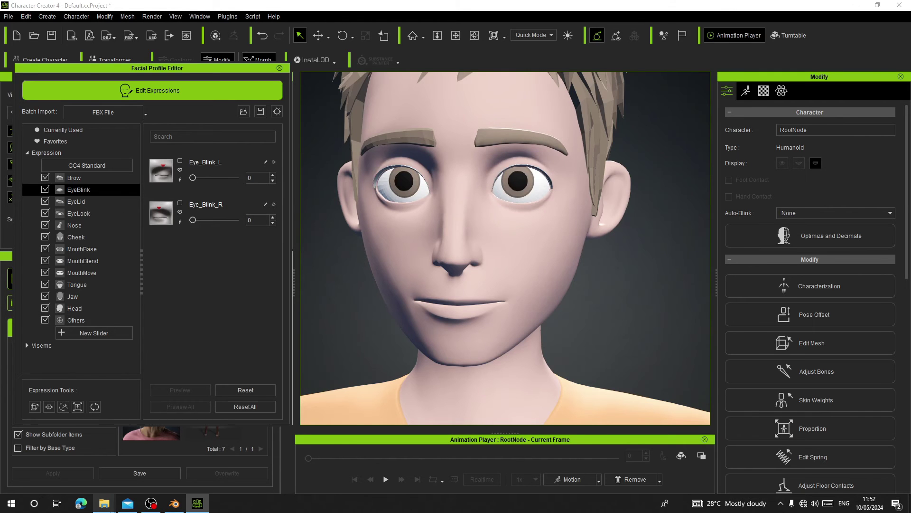
- Switch to Blender, filter the shape keys by "blin" and set Eye_Blink_L to 1.000
click(174, 503)
scroll(385, 198, up, 5)
scroll(365, 200, up, 4)
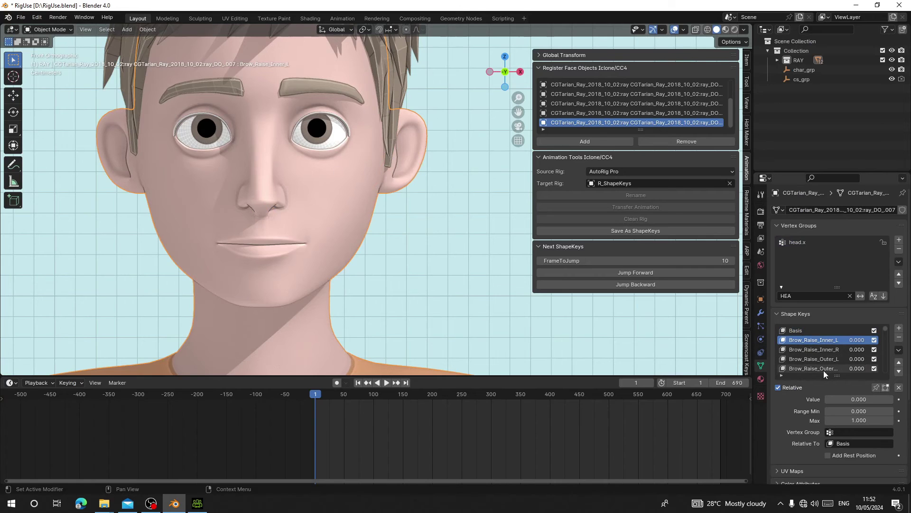
click(782, 376)
click(809, 383)
text(b)
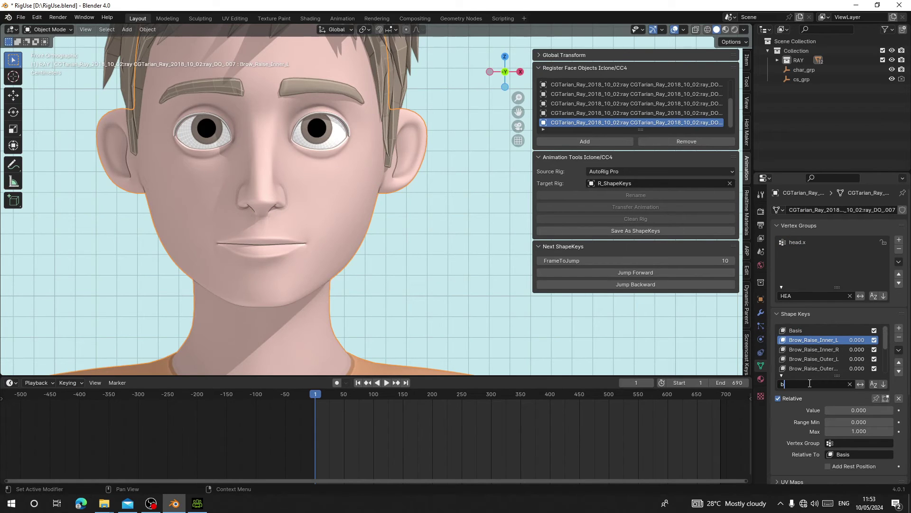
text(lin)
drag(864, 330, 887, 330)
- Put the character's body mesh in Sculpt Mode and choose the Smooth brush with a strength of 0.312
middle_drag(607, 321, 360, 182)
click(412, 186)
click(401, 226)
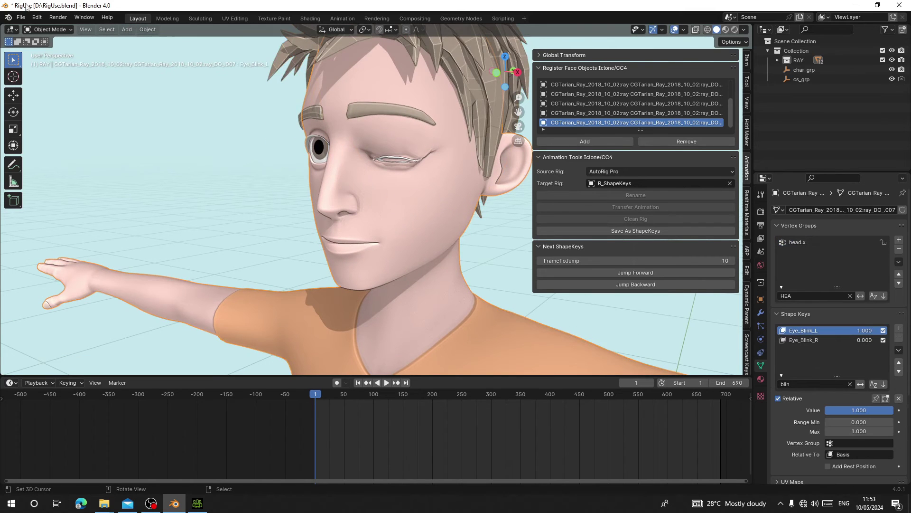
click(49, 29)
click(46, 62)
mouse_move(303, 199)
middle_down()
mouse_move(418, 218)
mouse_move(356, 199)
middle_up()
click(13, 210)
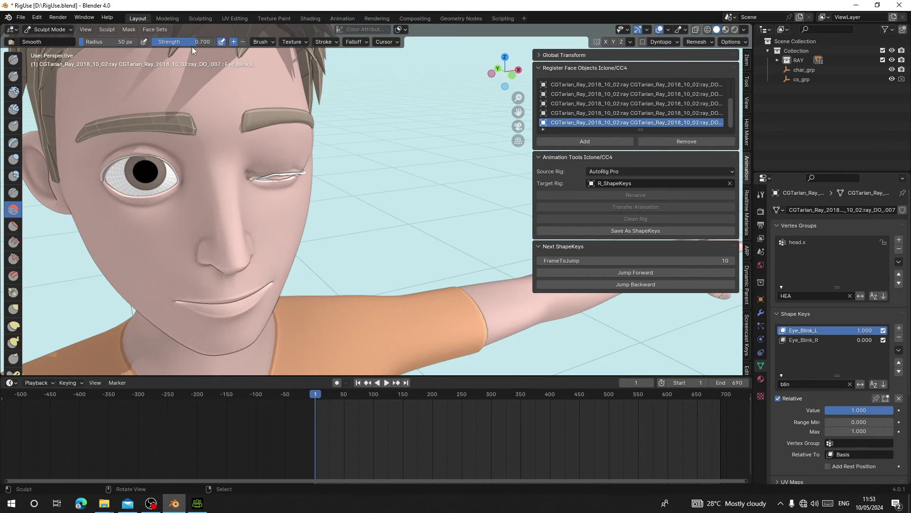
drag(209, 42, 162, 41)
- Smooth the closed left eyelid of the Eye_Blink_L shape key, including its outer corner
scroll(216, 155, up, 2)
mouse_move(242, 175)
shift+mouse_down()
mouse_move(222, 172)
mouse_move(280, 160)
mouse_move(190, 175)
mouse_move(313, 164)
shift+mouse_up()
middle_drag(312, 164, 423, 204)
drag(438, 201, 420, 214)
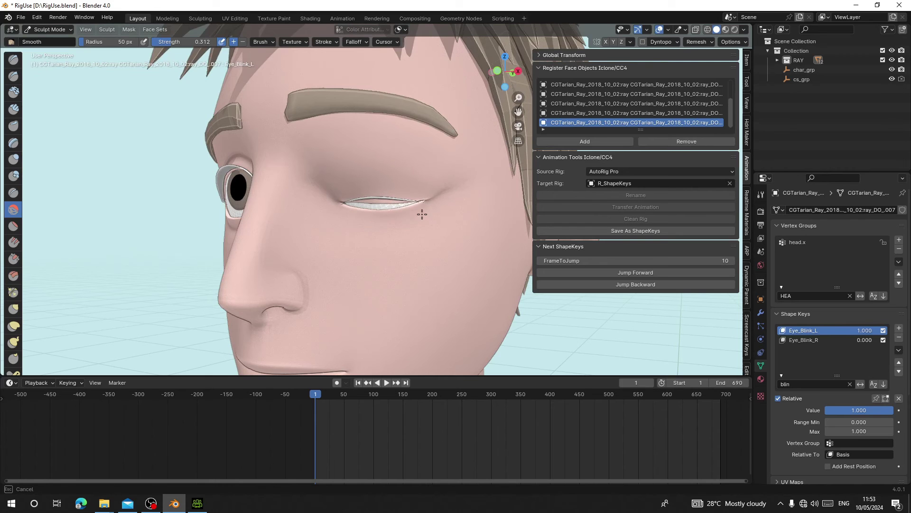
middle_drag(256, 167, 292, 164)
- Reshape the closed left eyelid of Eye_Blink_L with the Grab brush
key(g)
drag(284, 204, 268, 175)
mouse_move(399, 228)
middle_down()
mouse_move(282, 246)
mouse_move(332, 177)
mouse_move(419, 217)
mouse_move(386, 258)
mouse_move(234, 255)
mouse_move(218, 265)
mouse_move(278, 230)
mouse_move(264, 195)
mouse_move(264, 236)
mouse_move(243, 260)
mouse_move(217, 261)
mouse_move(346, 152)
mouse_move(274, 183)
mouse_move(398, 203)
middle_up()
drag(398, 203, 448, 204)
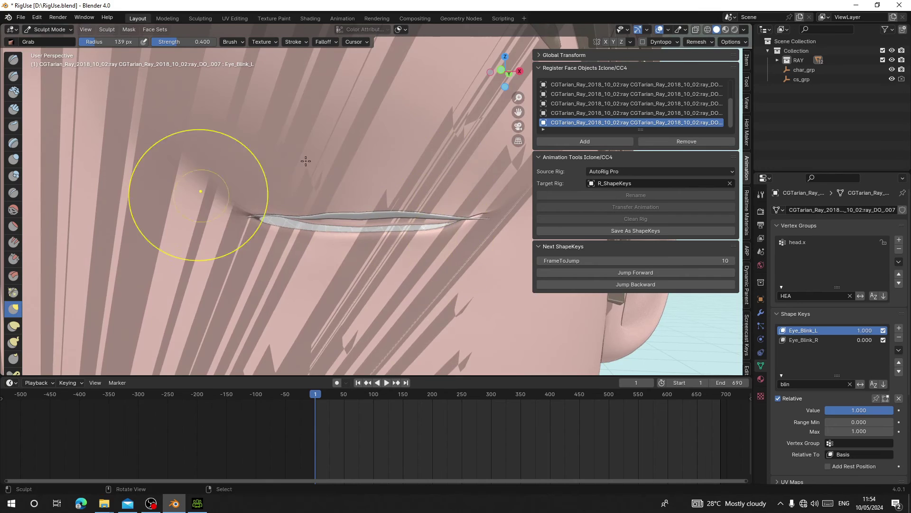
scroll(307, 161, down, 9)
mouse_move(335, 257)
middle_down()
mouse_move(369, 267)
mouse_move(366, 252)
middle_up()
- Reshape the right eyelid of the Eye_Blink_R shape key with the Grab brush and return its value to 0.000
mouse_move(868, 411)
mouse_down()
mouse_move(803, 411)
mouse_move(894, 411)
mouse_up()
click(813, 340)
scroll(285, 214, up, 5)
middle_drag(266, 214, 285, 214)
drag(145, 233, 142, 238)
middle_drag(142, 237, 277, 244)
scroll(76, 218, down, 6)
middle_drag(76, 218, 33, 216)
drag(865, 411, 825, 411)
- Return to Object Mode and select all objects of the character
click(48, 29)
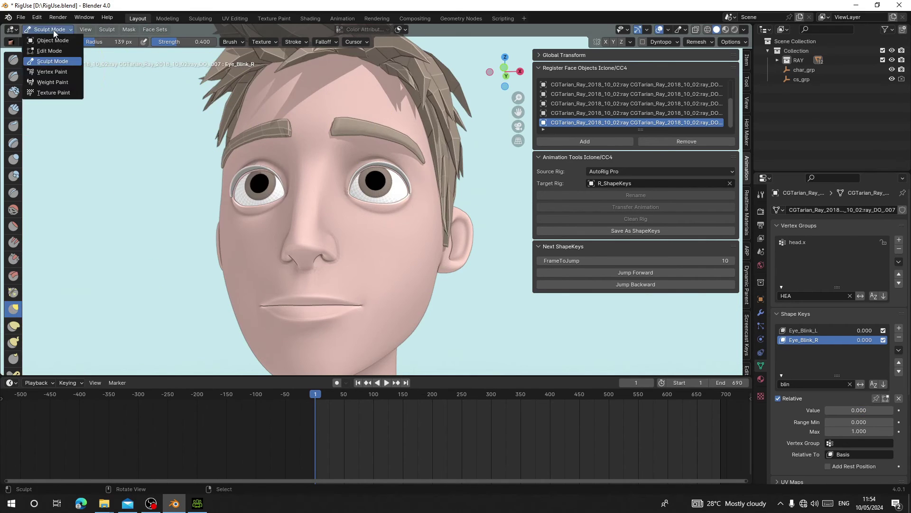
click(48, 40)
key(a)
scroll(332, 213, down, 8)
middle_drag(332, 214, 359, 223)
key(KP_1)
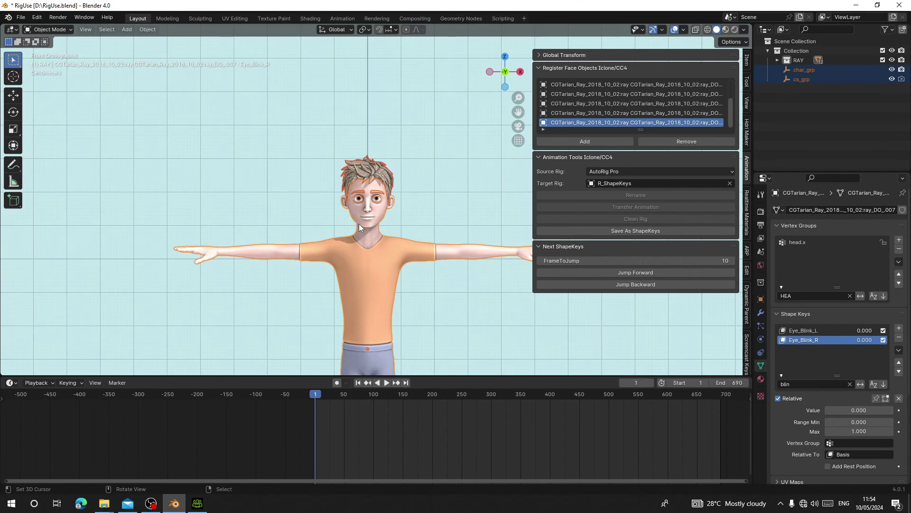
scroll(359, 223, down, 4)
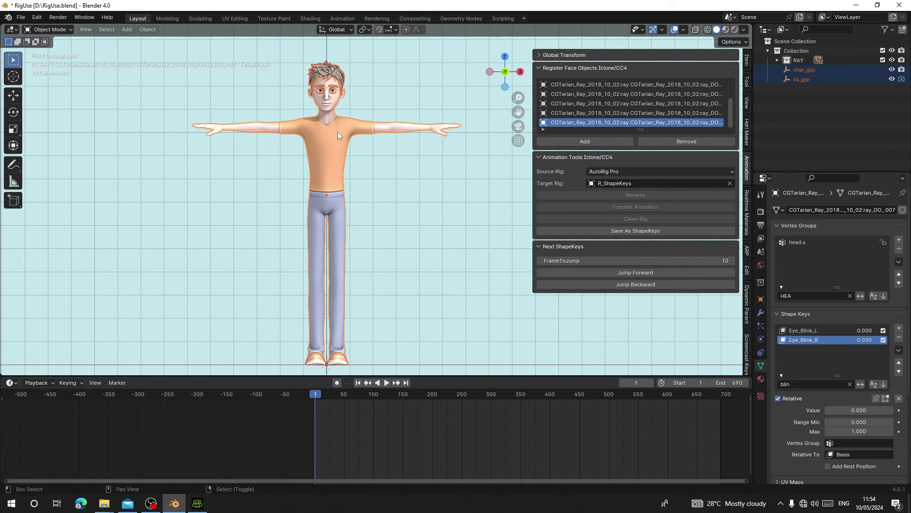
scroll(333, 194, up, 3)
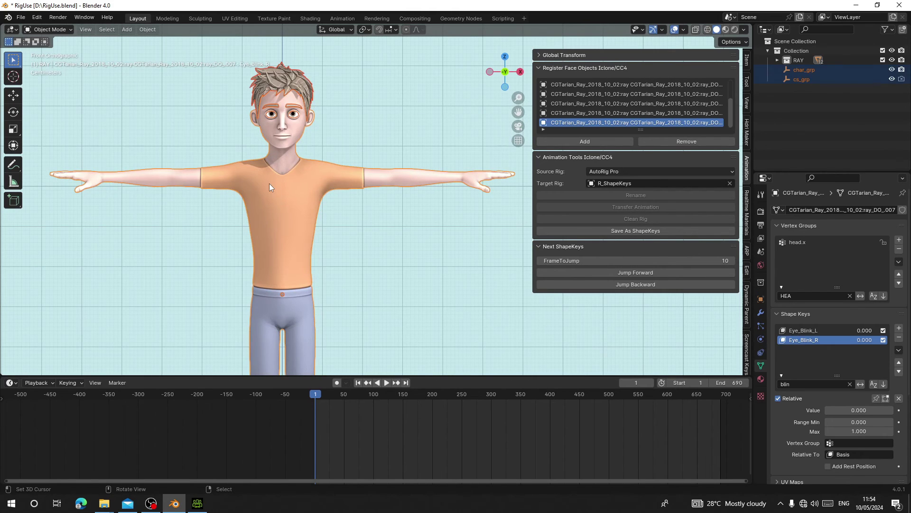
- Export the corrected character as FBX, overwriting Ray.fbx, after checking the transform and geometry export options
click(18, 18)
mouse_move(51, 163)
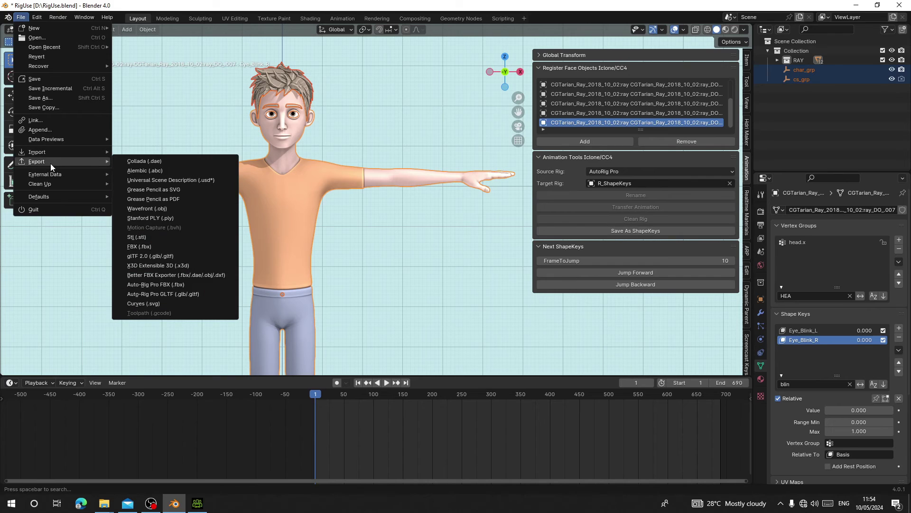
click(146, 247)
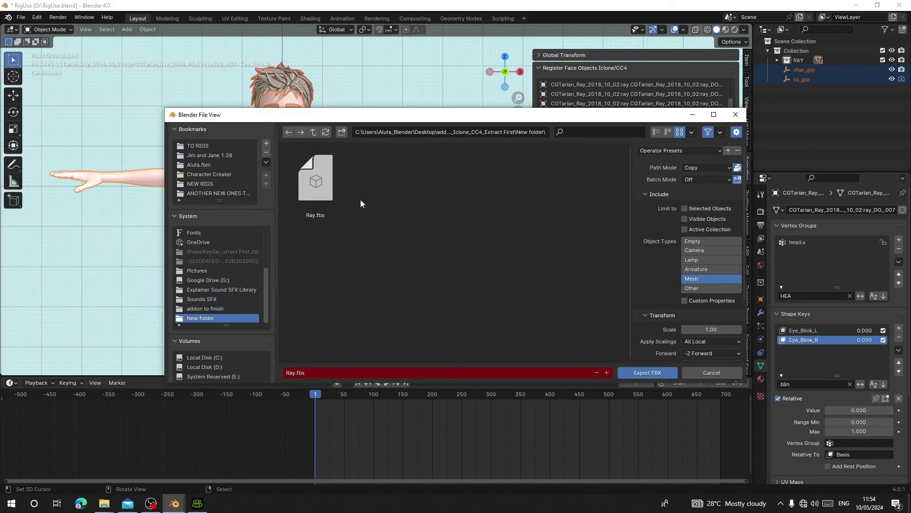
click(308, 199)
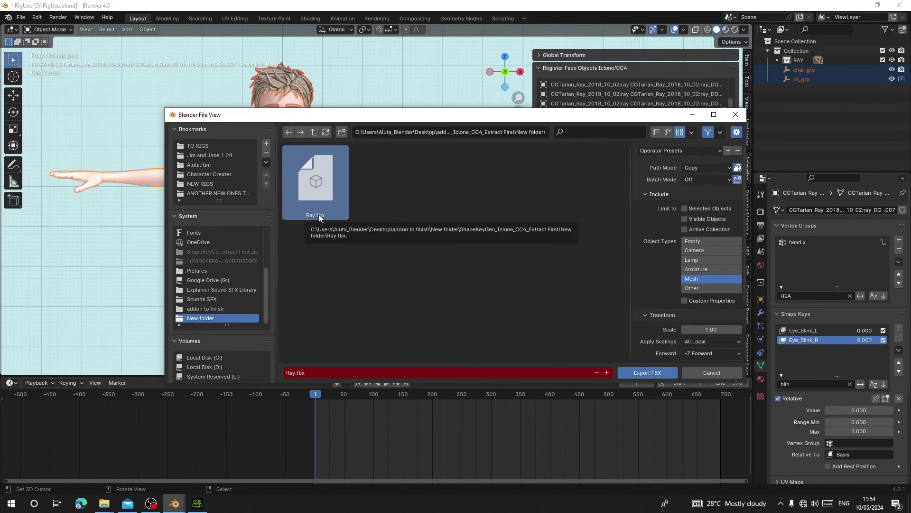
scroll(677, 319, down, 4)
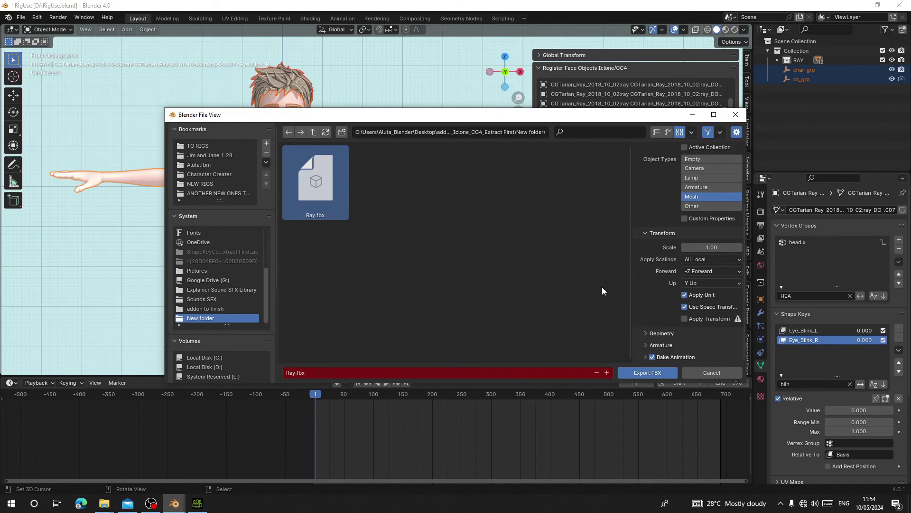
click(660, 334)
scroll(669, 280, down, 5)
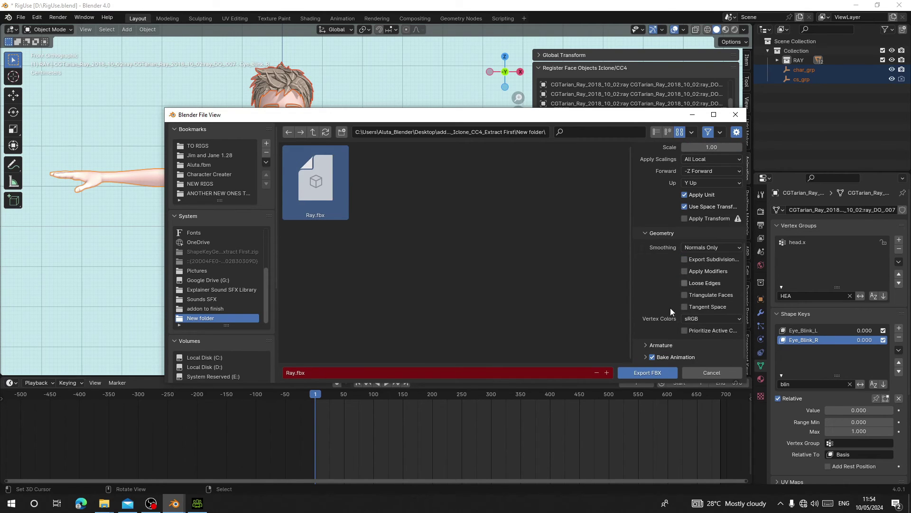
click(649, 373)
scroll(480, 328, up, 3)
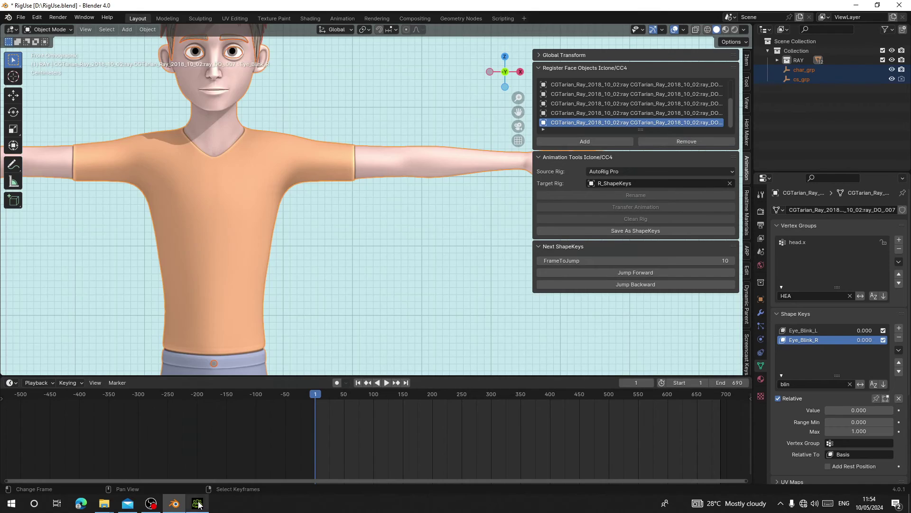
- Switch to Character Creator 4 and re-import the facial morphs from Ray.fbx, replacing all sliders with the same name
click(197, 503)
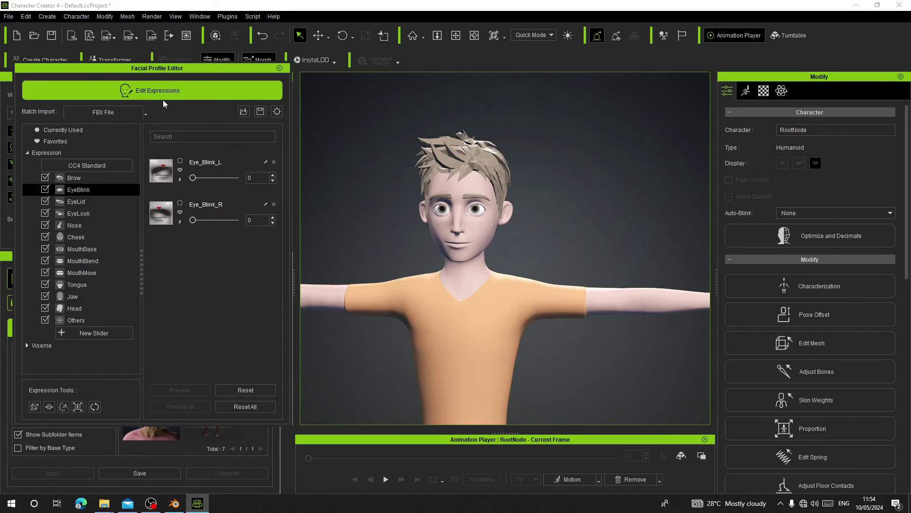
click(145, 114)
click(90, 128)
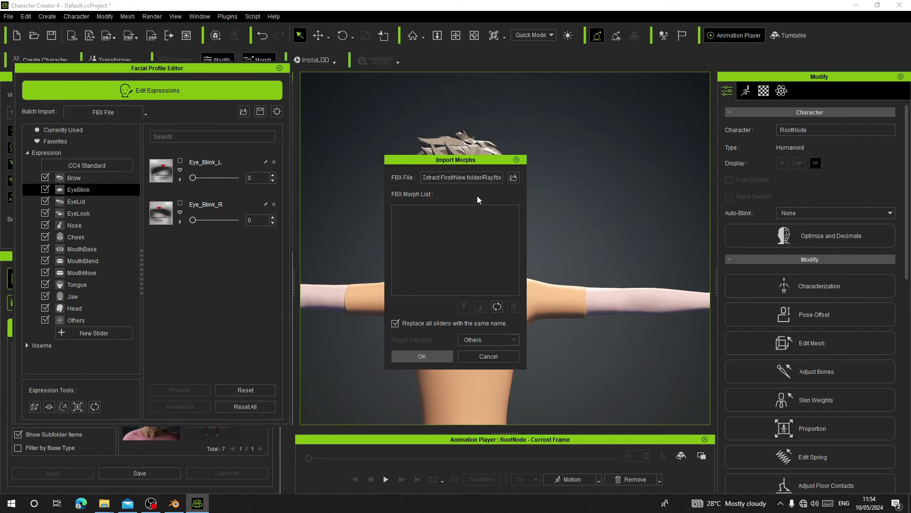
double_click(104, 85)
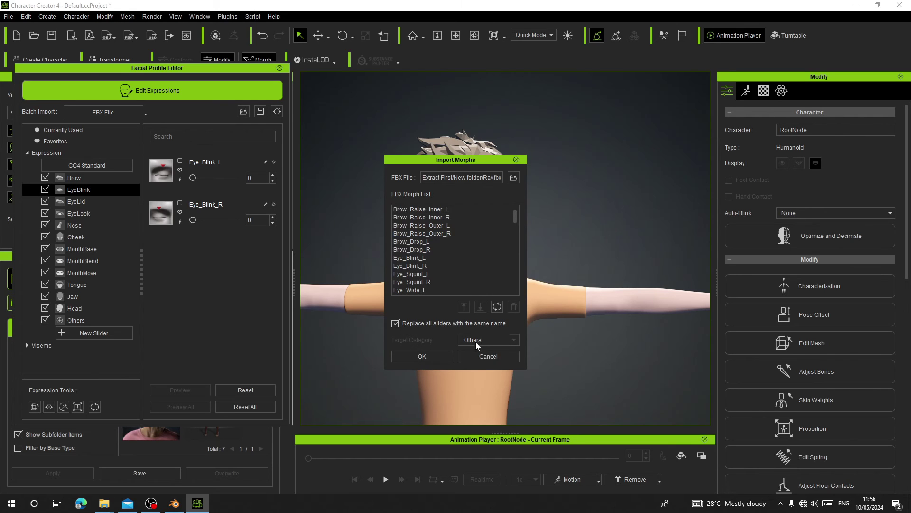
click(426, 357)
- Test the Eye_Blink_L and Eye_Blink_R expressions at 100, then return both to 0
click(76, 203)
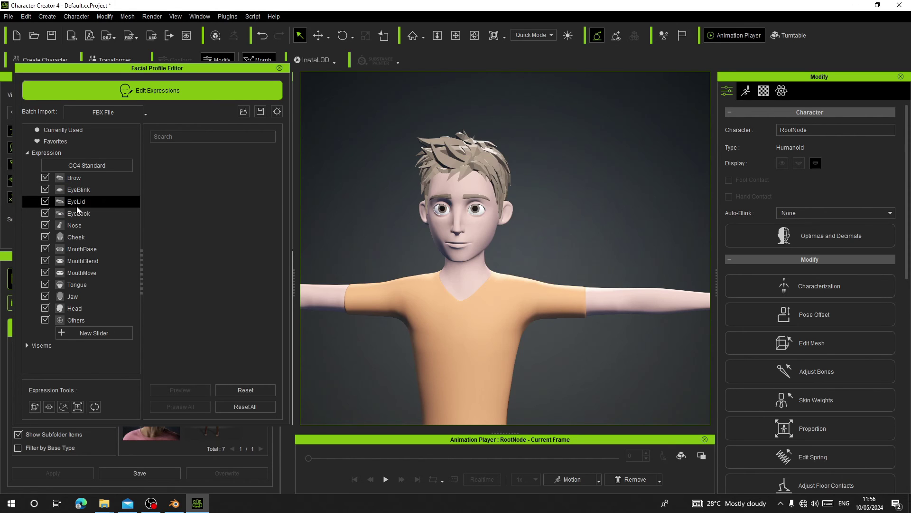
click(78, 190)
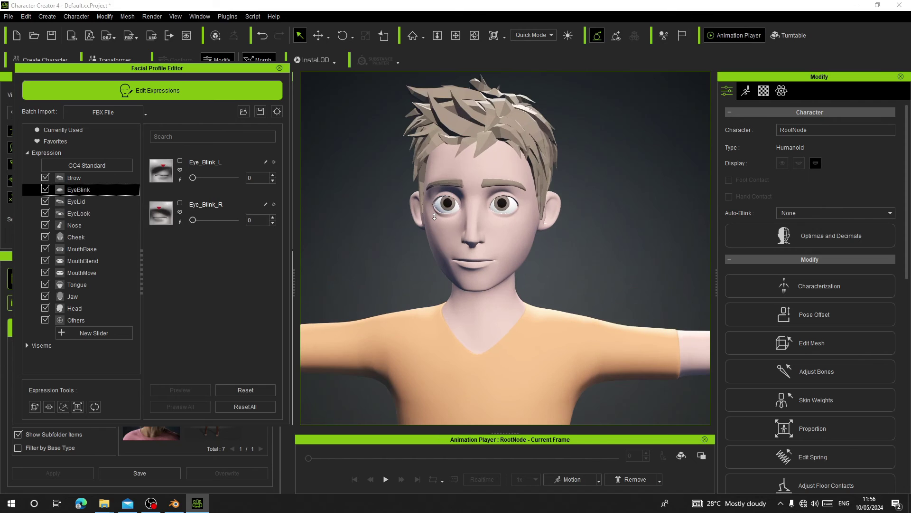
drag(195, 178, 249, 190)
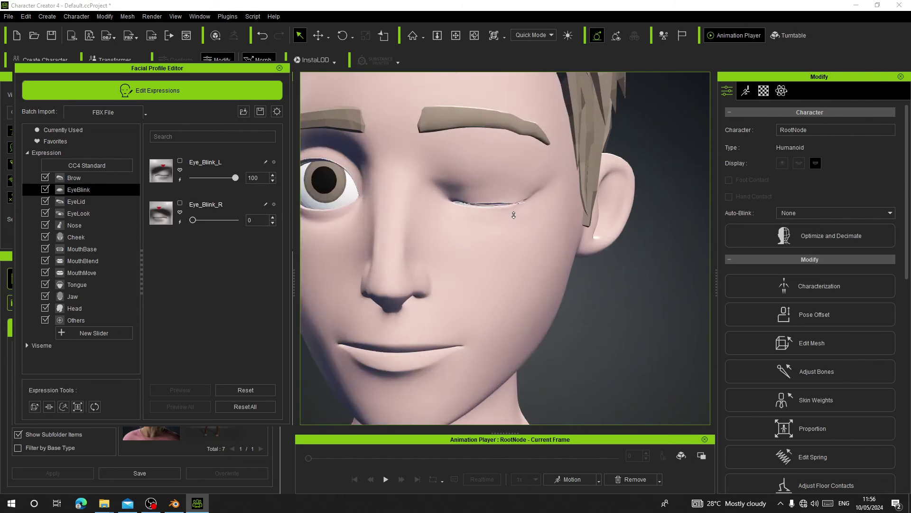
drag(193, 220, 260, 237)
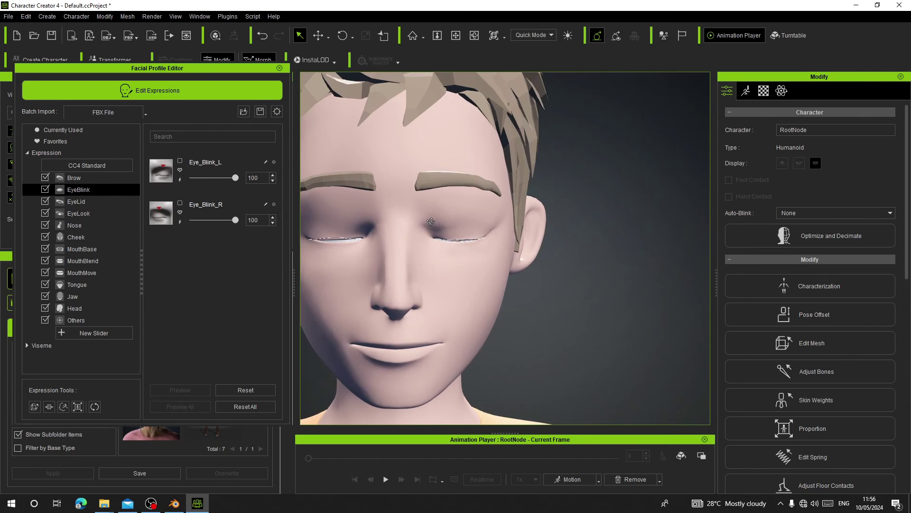
drag(234, 219, 212, 263)
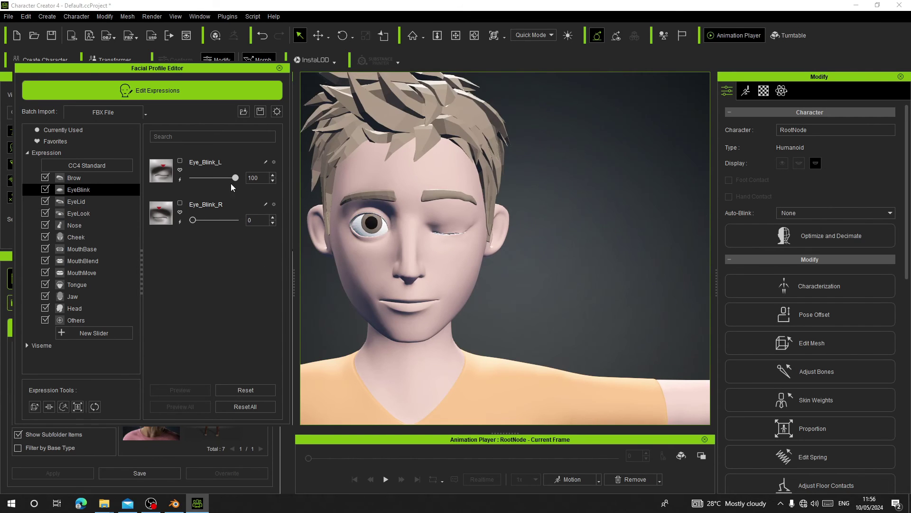
drag(233, 178, 1, 199)
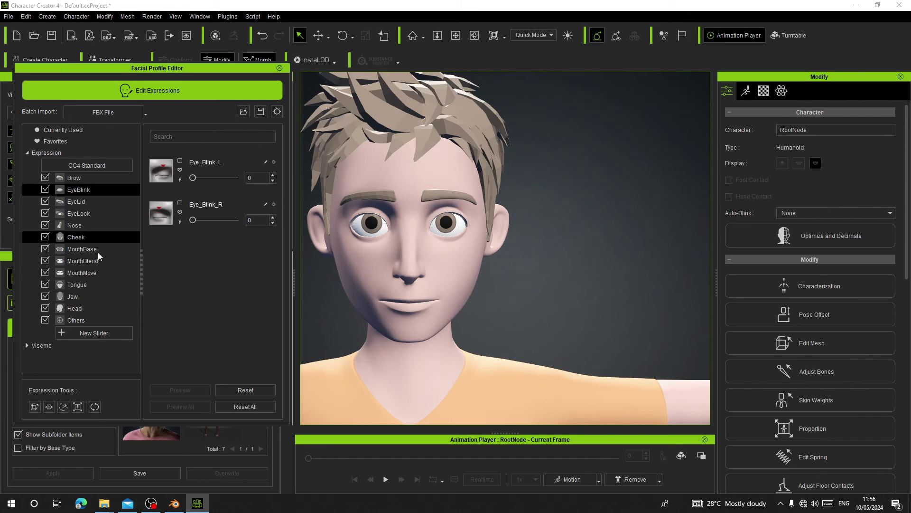
- Test the Jaw expressions, raising Jaw_Open to 100 and trying Jaw_L and Jaw_R, and return them all to 0
click(87, 298)
drag(192, 178, 255, 190)
right_drag(485, 312, 458, 235)
scroll(458, 239, up, 2)
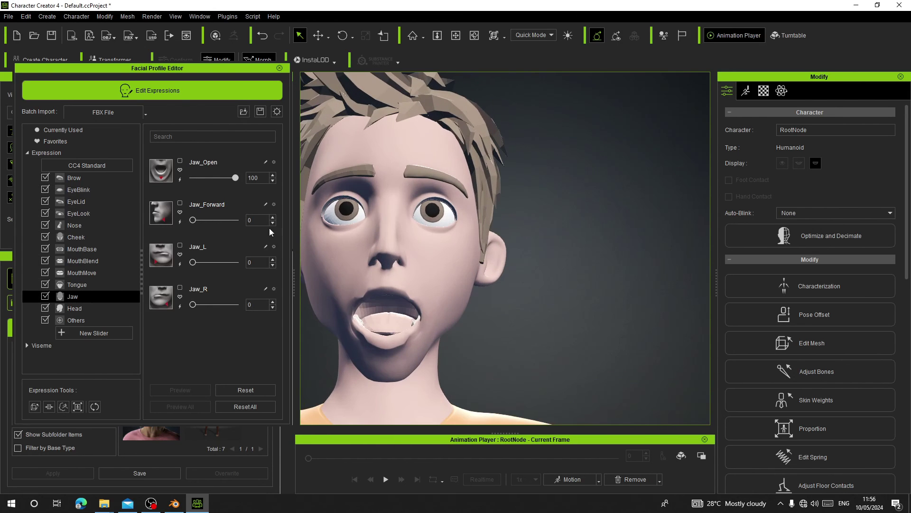
drag(236, 179, 190, 208)
drag(193, 263, 160, 268)
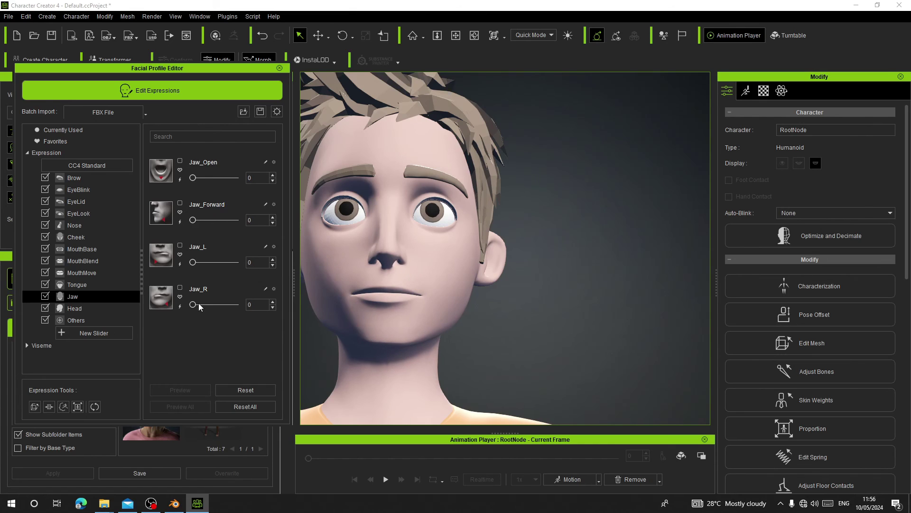
mouse_move(193, 305)
mouse_down()
mouse_move(246, 303)
mouse_move(189, 308)
mouse_up()
middle_drag(547, 253, 571, 261)
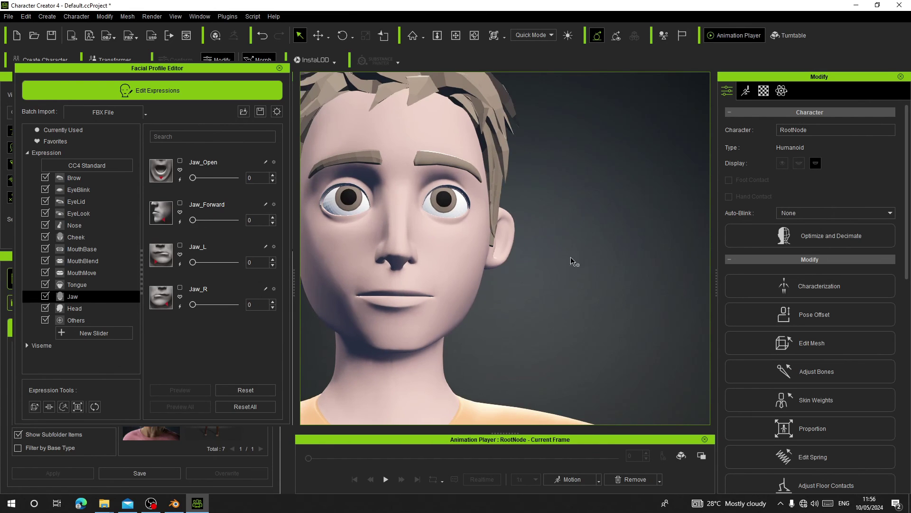
scroll(331, 264, up, 1)
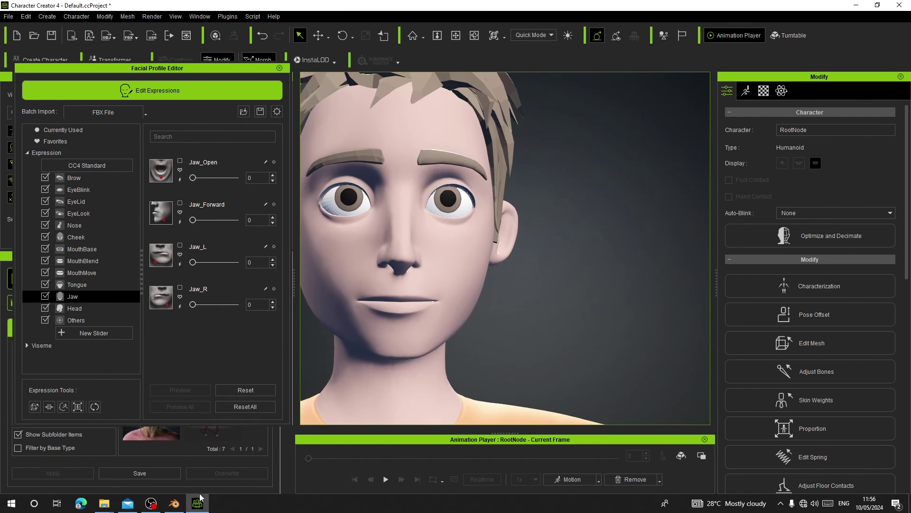
- Switch to Blender and clear the name filter from the character's shape key list
click(174, 502)
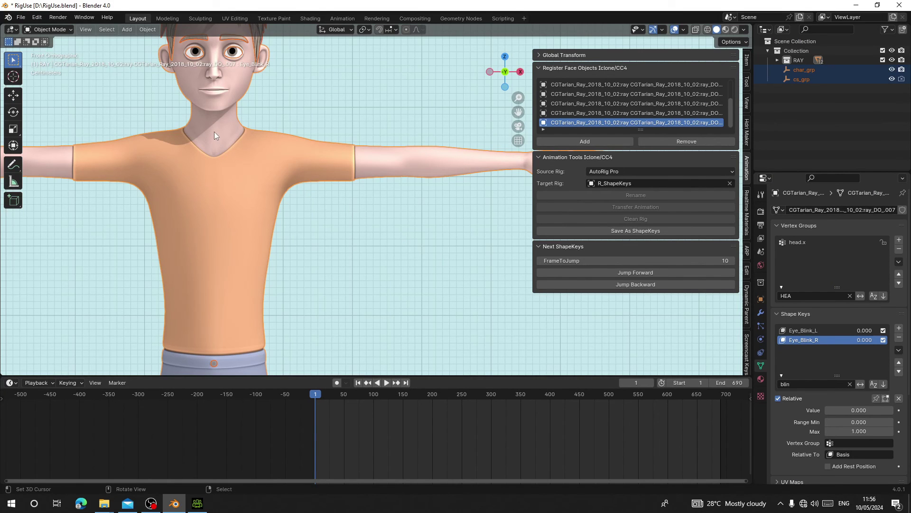
shift+middle_drag(215, 132, 297, 210)
right_click(298, 181)
scroll(298, 181, up, 2)
shift+middle_drag(299, 178, 309, 212)
scroll(309, 212, up, 2)
key(g)
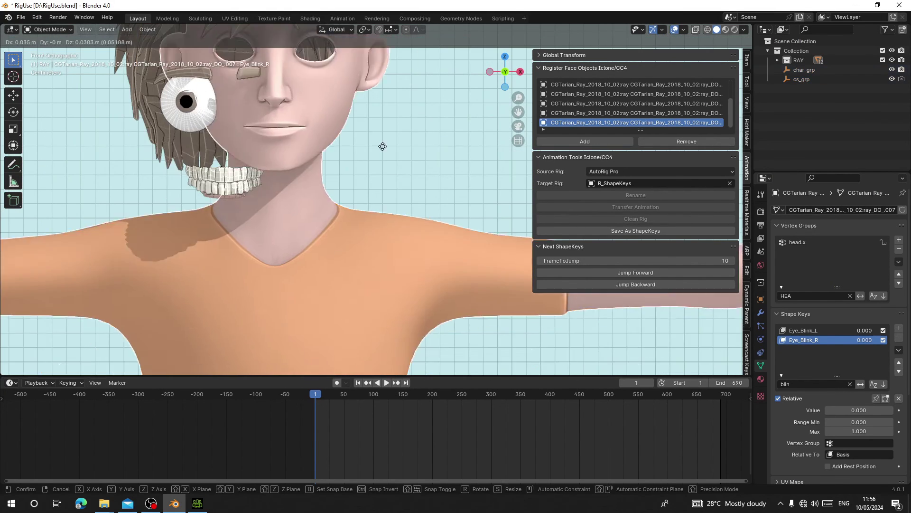
key(Escape)
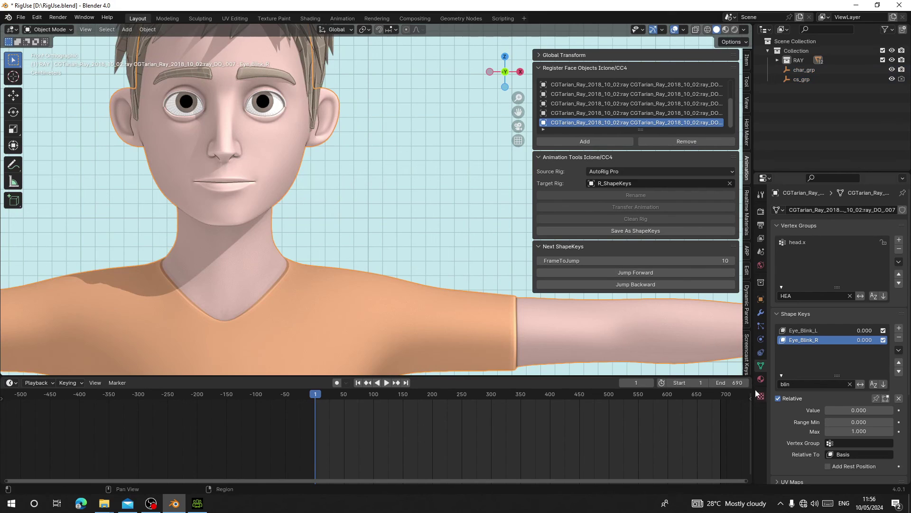
click(850, 384)
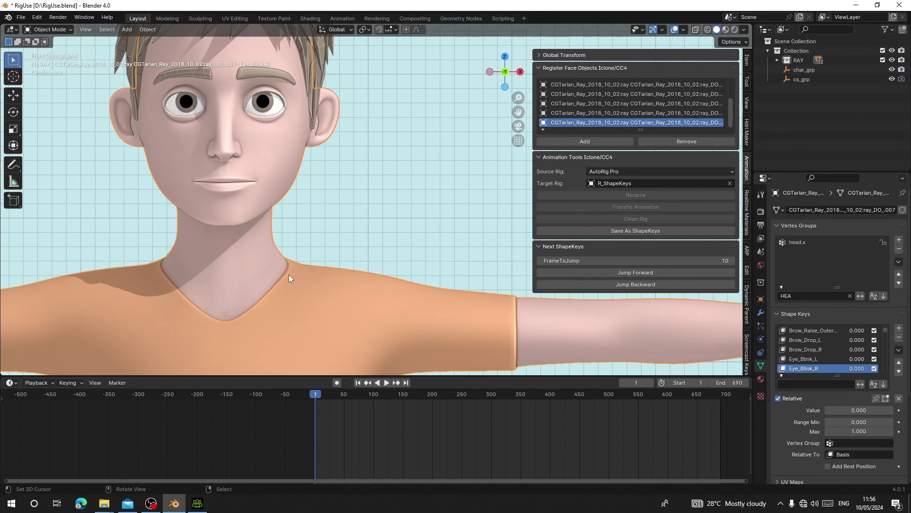
key(h)
right_click(235, 186)
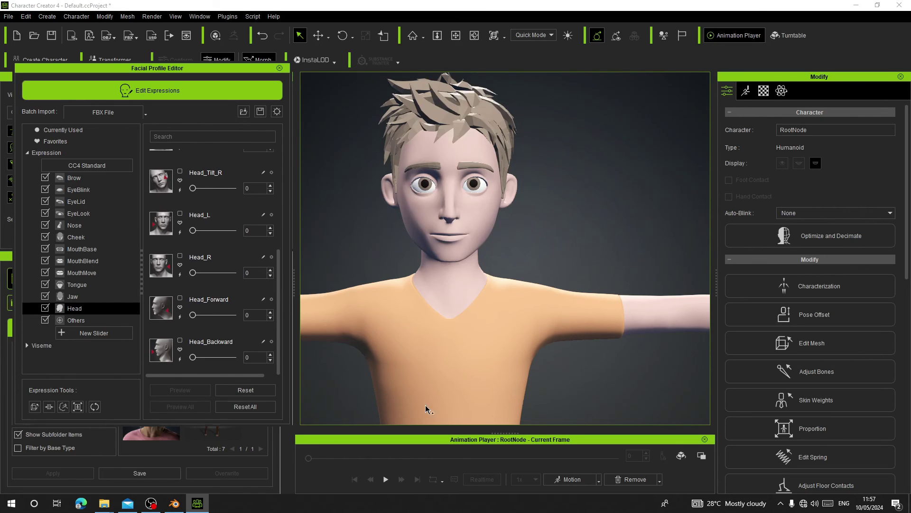
- In Character Creator 4, load the Full Face facial rig calibration motion onto the character and play it
click(598, 480)
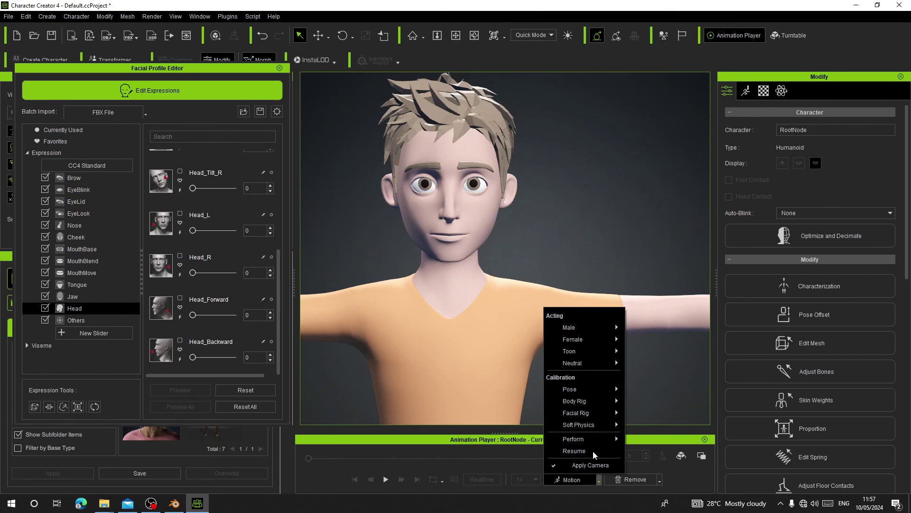
mouse_move(579, 332)
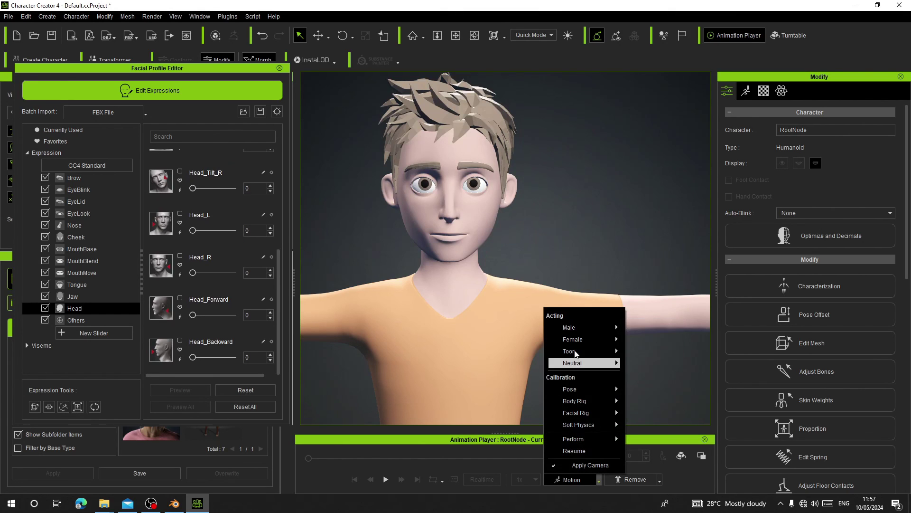
mouse_move(580, 411)
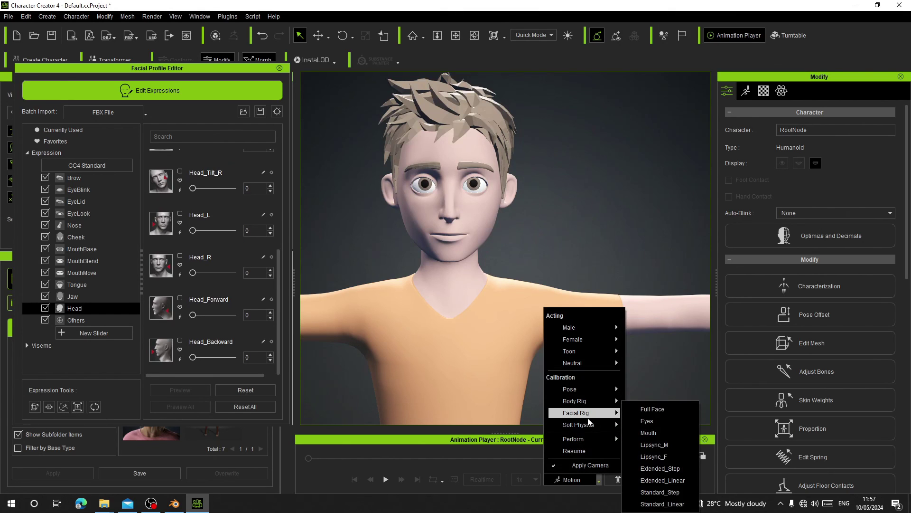
click(646, 414)
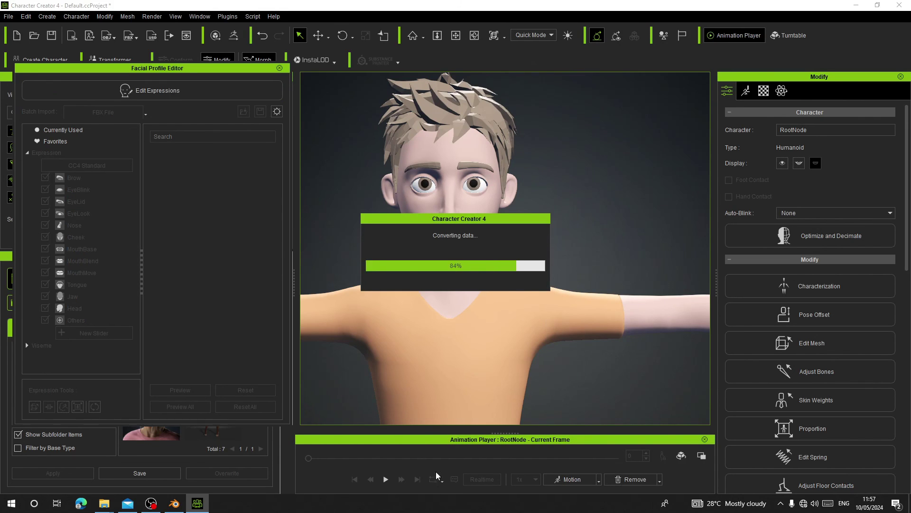
click(386, 482)
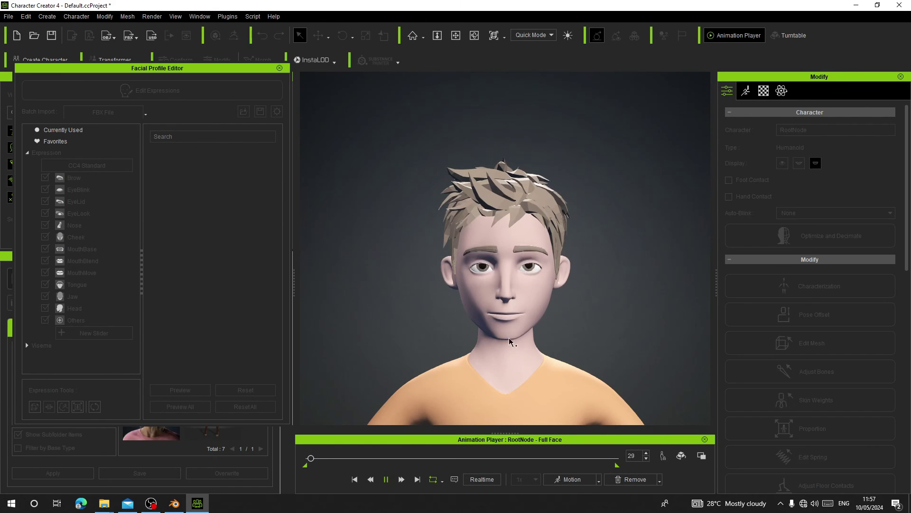